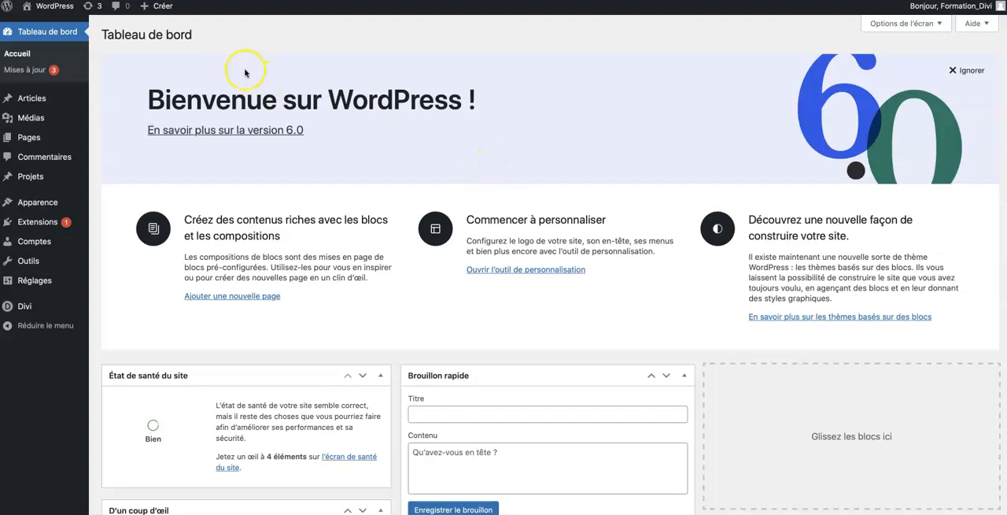
Create a new page and go through the block editor's welcome guide, then dismiss it.
{"action": "mouse_move", "coordinate": [168, 14]}
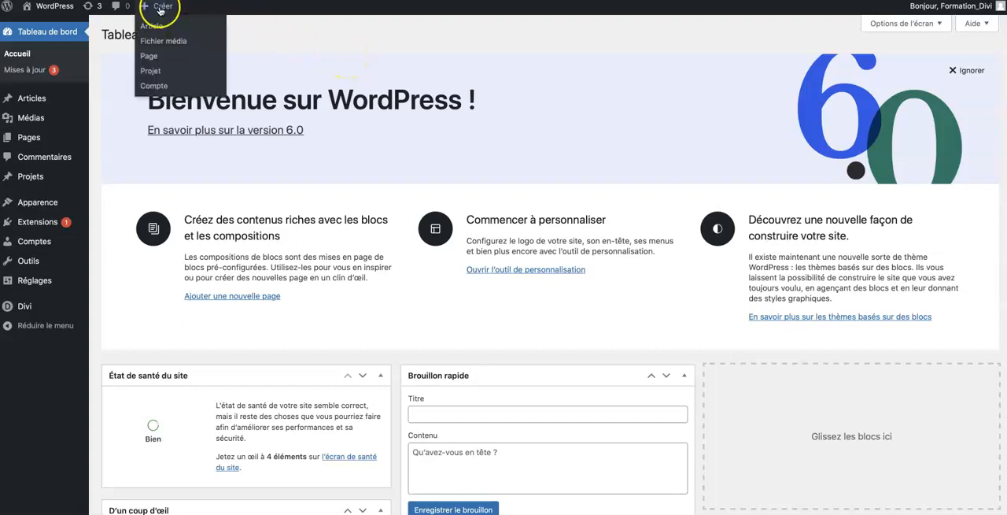
{"action": "left_click", "coordinate": [149, 55]}
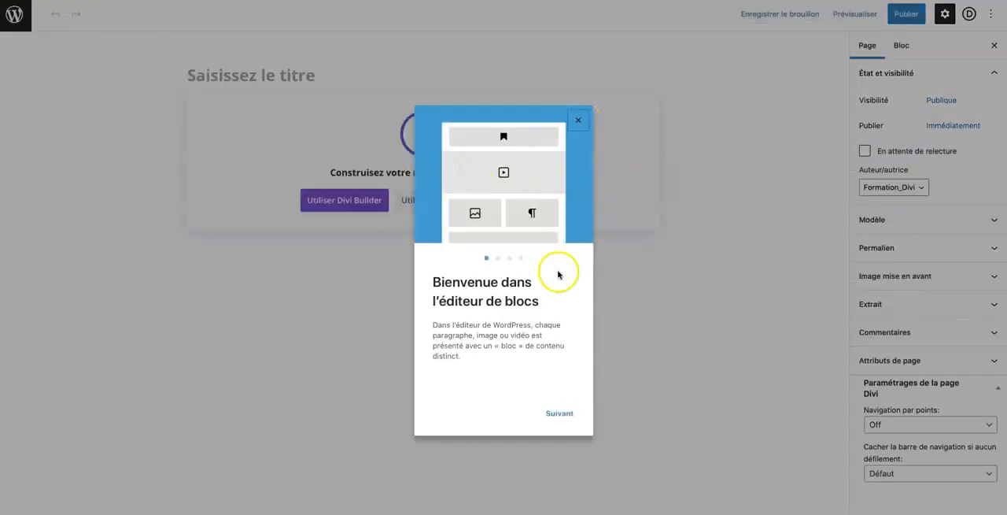
{"action": "left_click", "coordinate": [560, 414]}
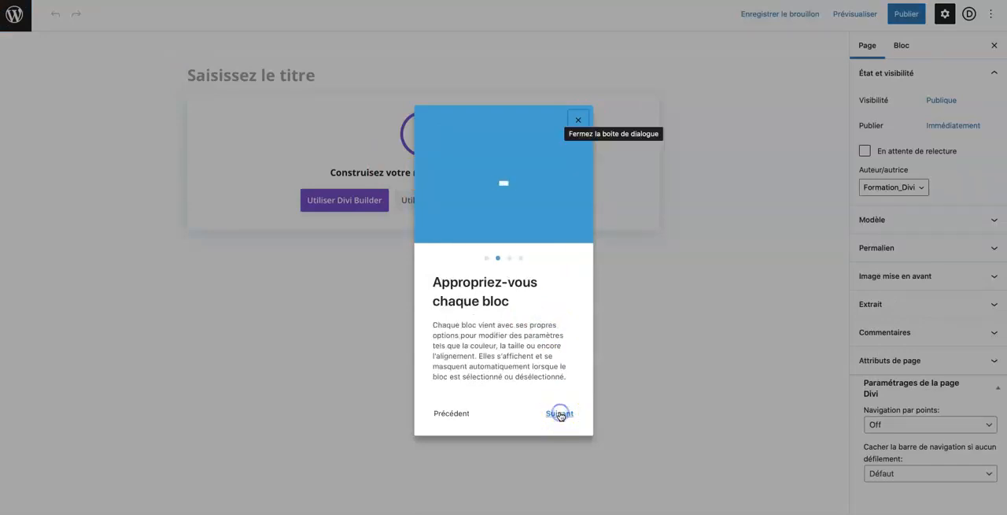
{"action": "left_click", "coordinate": [559, 414]}
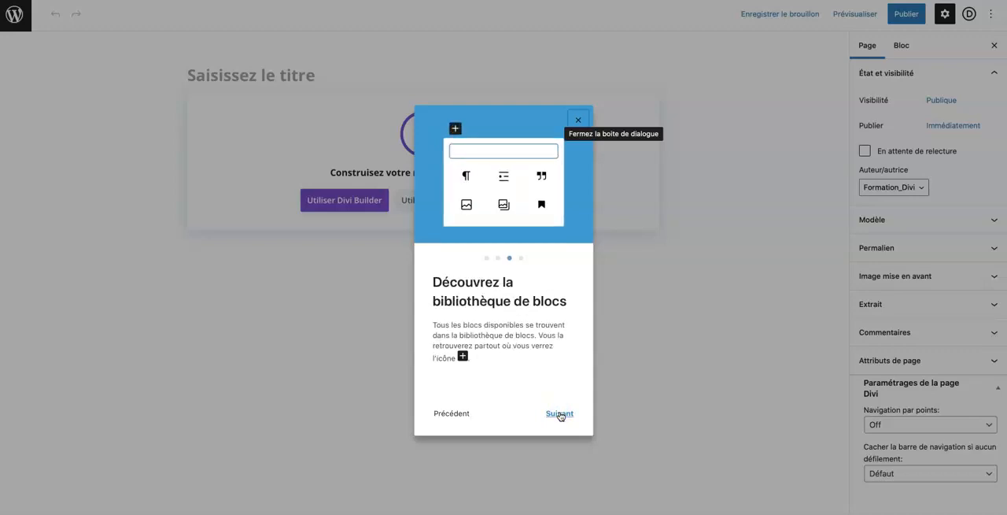
{"action": "left_click", "coordinate": [559, 413]}
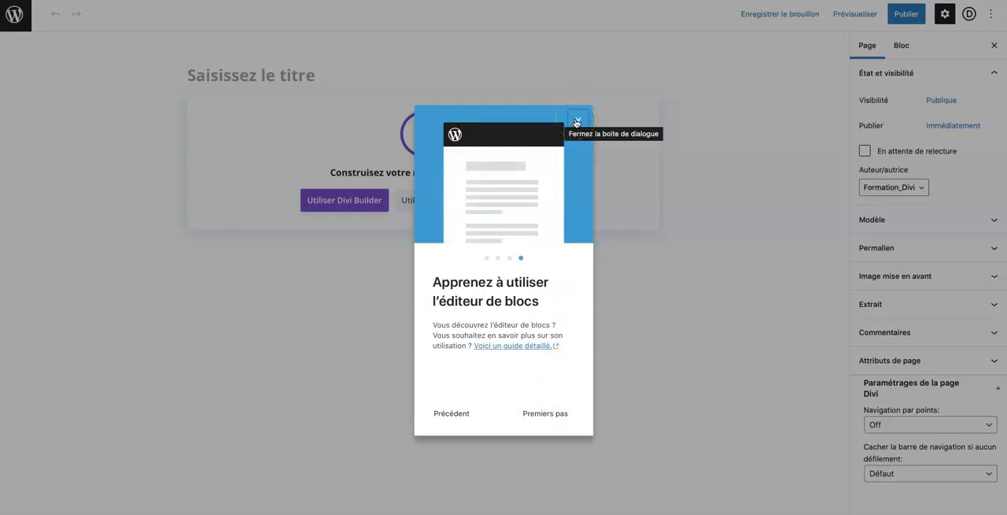
{"action": "left_click", "coordinate": [577, 122]}
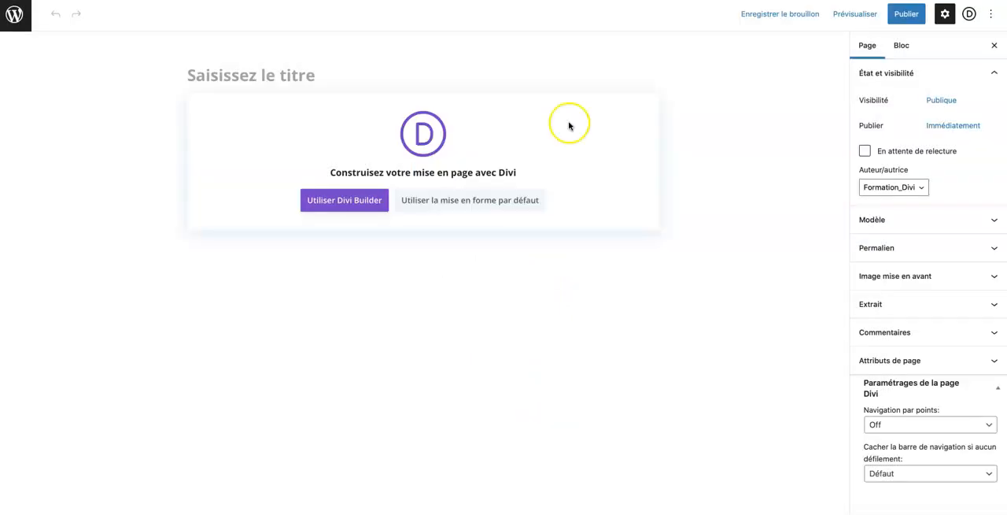
Title the new page "Accueil" and publish it.
{"action": "left_click", "coordinate": [210, 74]}
{"action": "type", "text": "Accueil"}
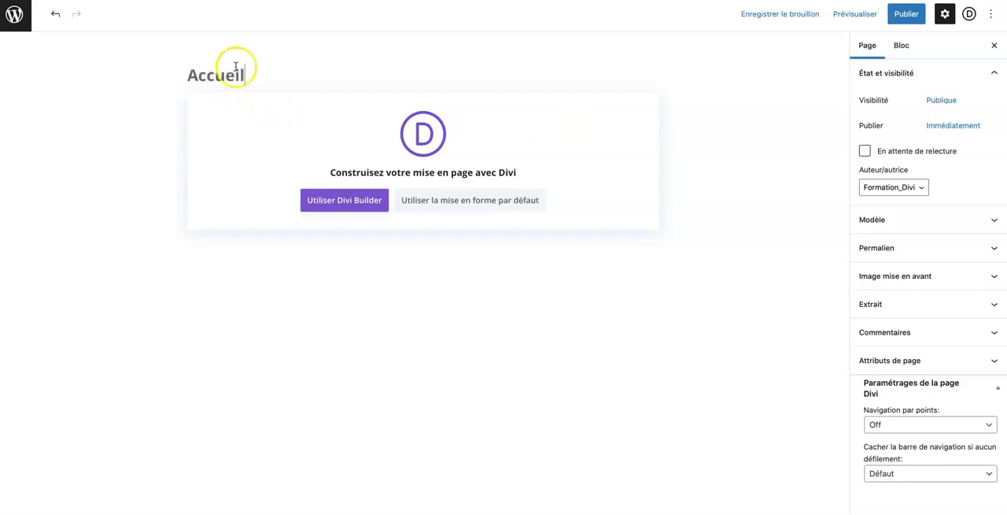
{"action": "left_click", "coordinate": [904, 22]}
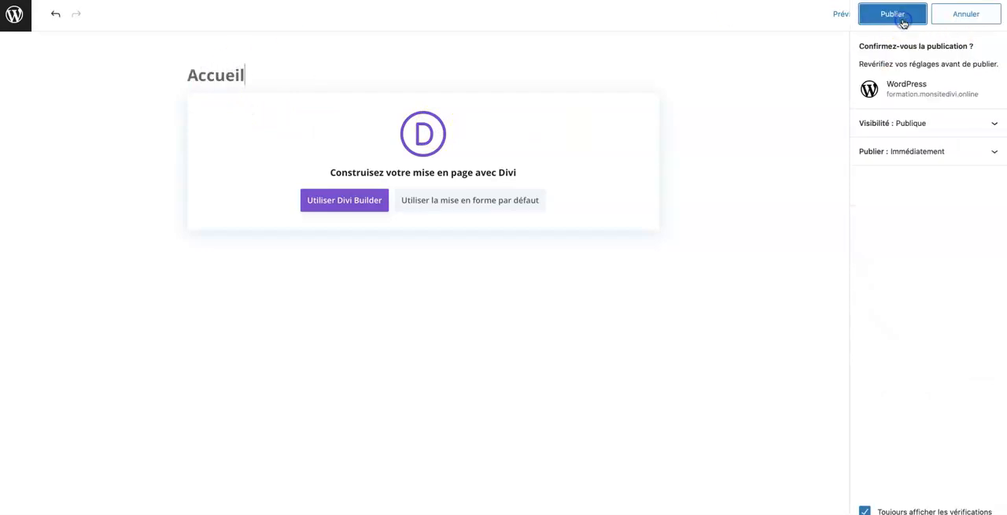
{"action": "left_click", "coordinate": [903, 22]}
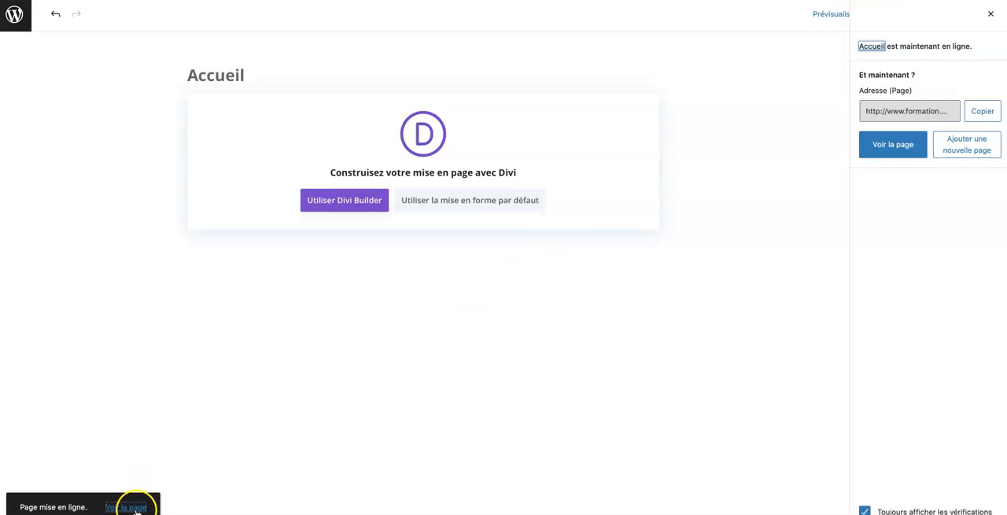
View the published page, activate the Divi Visual Builder on it and choose to start from a predefined layout.
{"action": "left_click", "coordinate": [877, 147]}
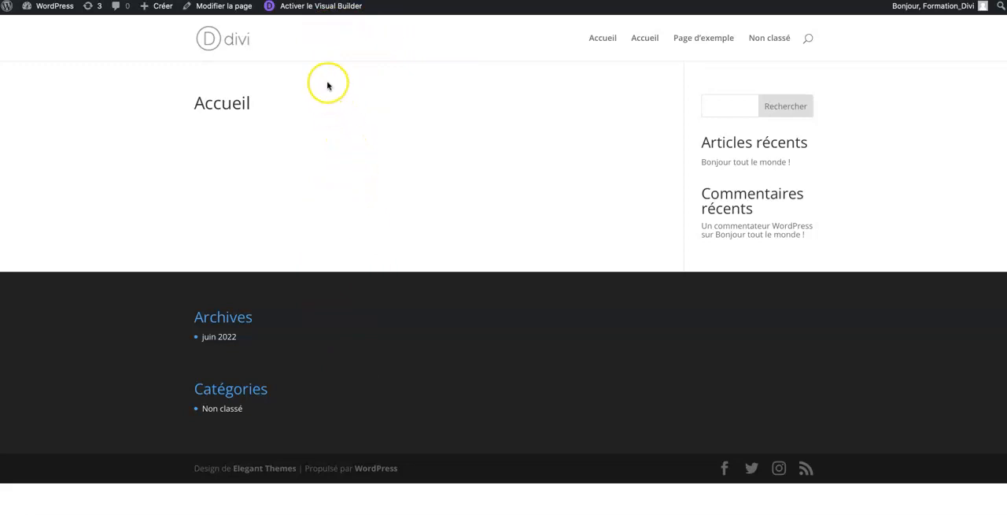
{"action": "left_click", "coordinate": [309, 7]}
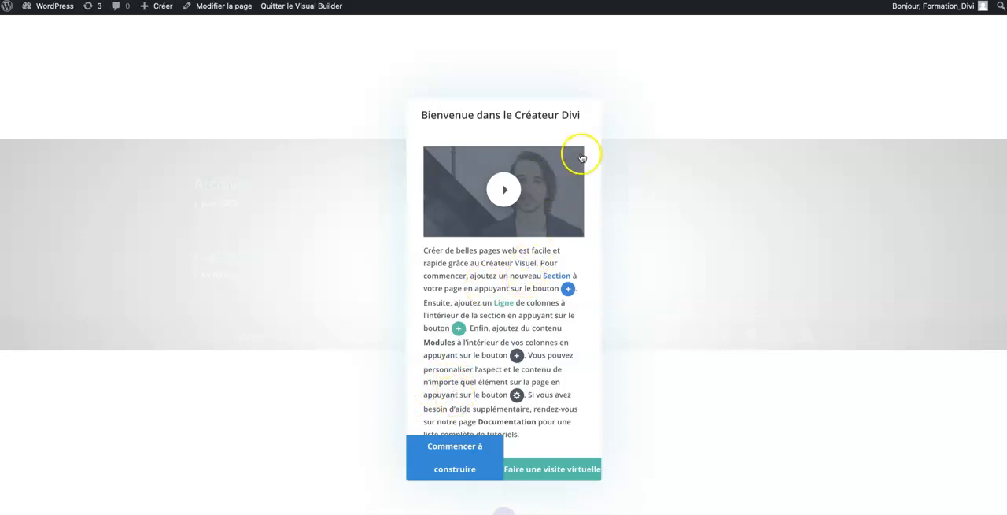
{"action": "left_click", "coordinate": [446, 459]}
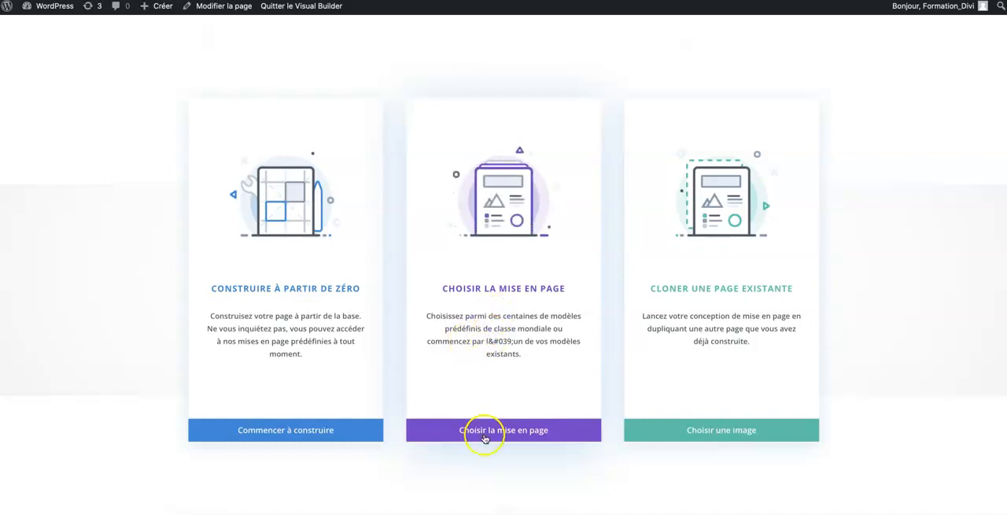
{"action": "left_click", "coordinate": [481, 432]}
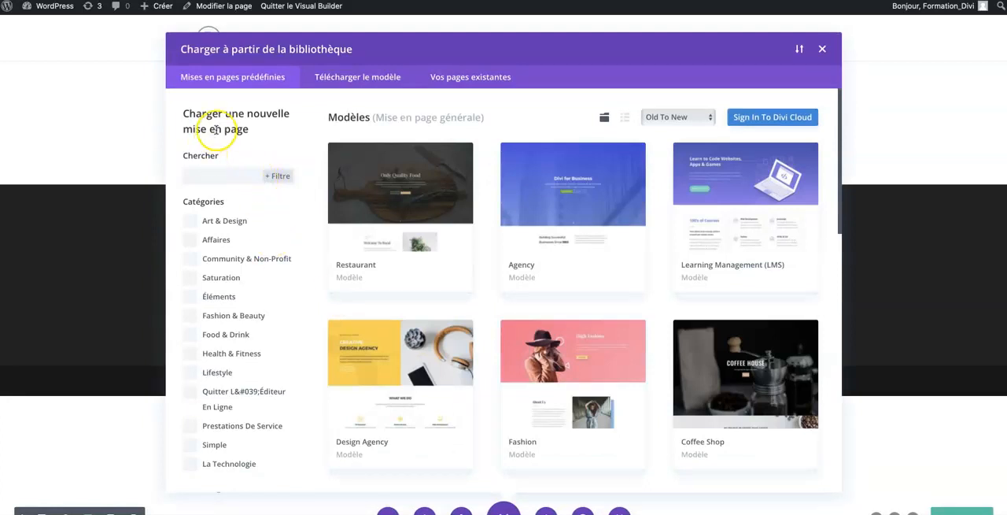
Filter the predefined layouts by the category "Prestations De Service".
{"action": "scroll", "coordinate": [225, 314], "scroll_direction": "down", "scroll_amount": 5}
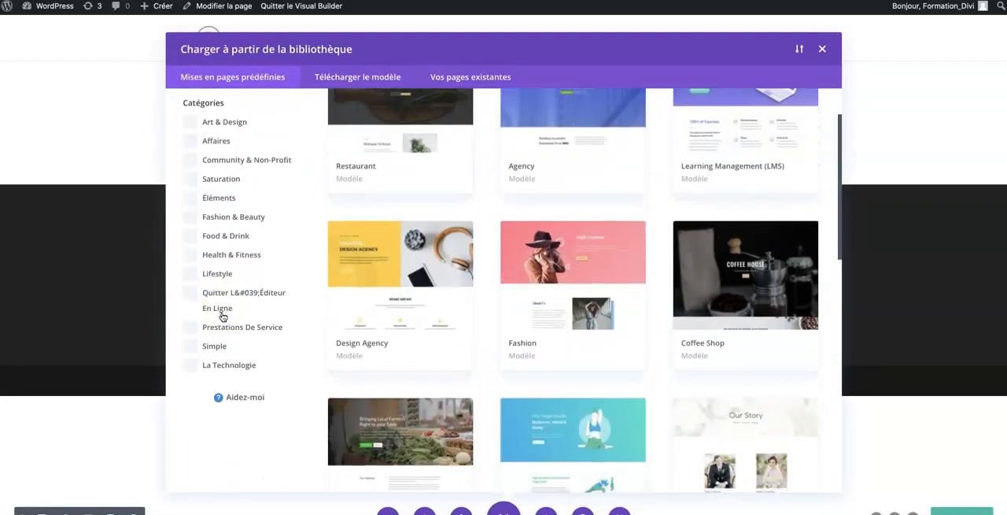
{"action": "scroll", "coordinate": [224, 317], "scroll_direction": "up", "scroll_amount": 4}
{"action": "left_click", "coordinate": [492, 285]}
{"action": "scroll", "coordinate": [494, 356], "scroll_direction": "down", "scroll_amount": 5}
{"action": "scroll", "coordinate": [494, 356], "scroll_direction": "up", "scroll_amount": 10}
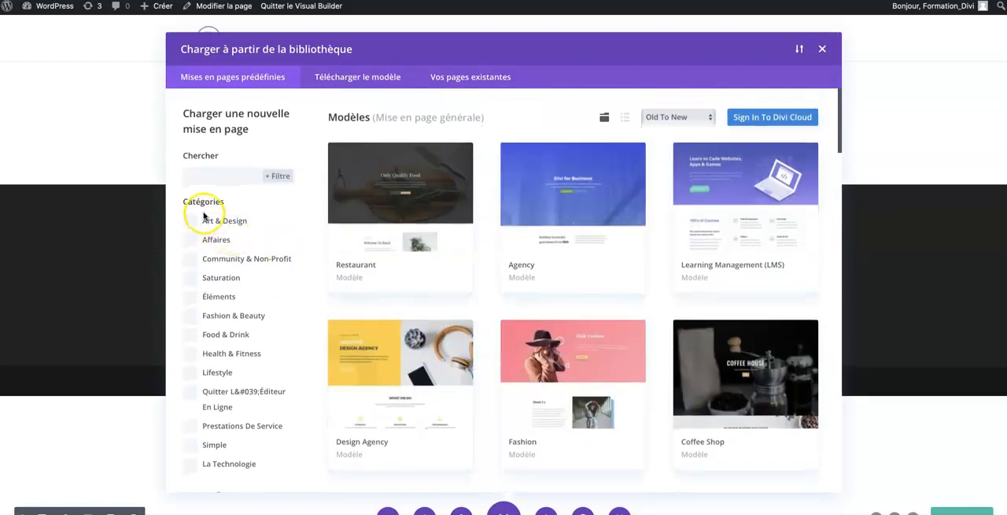
{"action": "scroll", "coordinate": [239, 325], "scroll_direction": "down", "scroll_amount": 1}
{"action": "scroll", "coordinate": [239, 326], "scroll_direction": "down", "scroll_amount": 2}
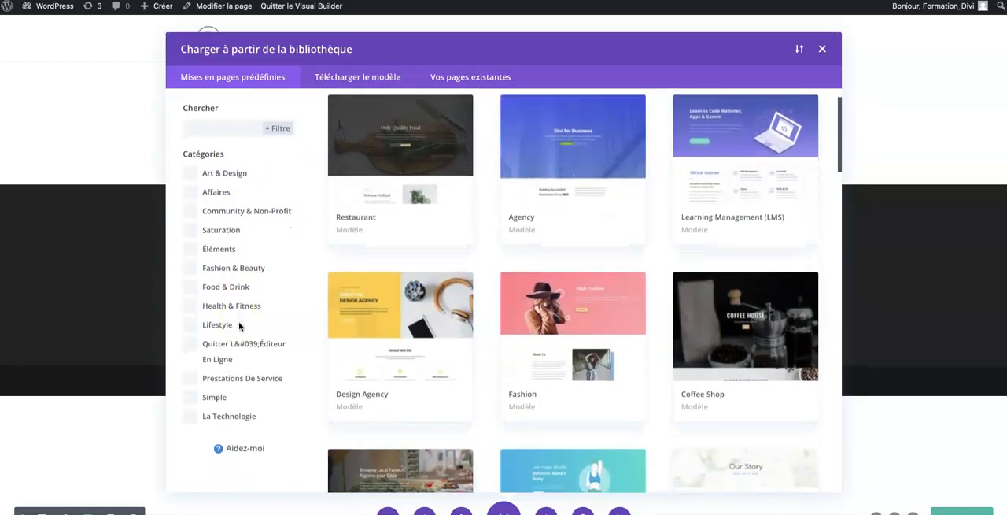
{"action": "scroll", "coordinate": [239, 326], "scroll_direction": "down", "scroll_amount": 1}
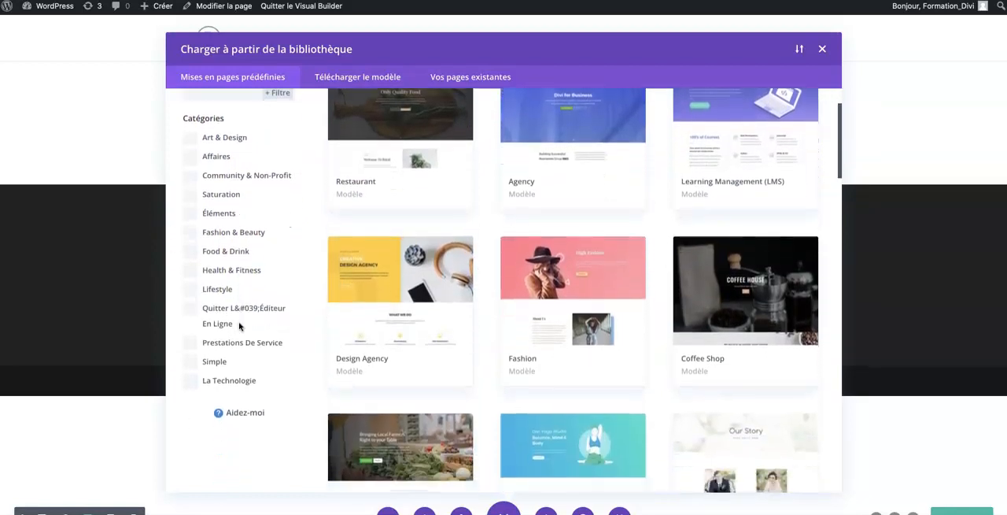
{"action": "left_click", "coordinate": [200, 346]}
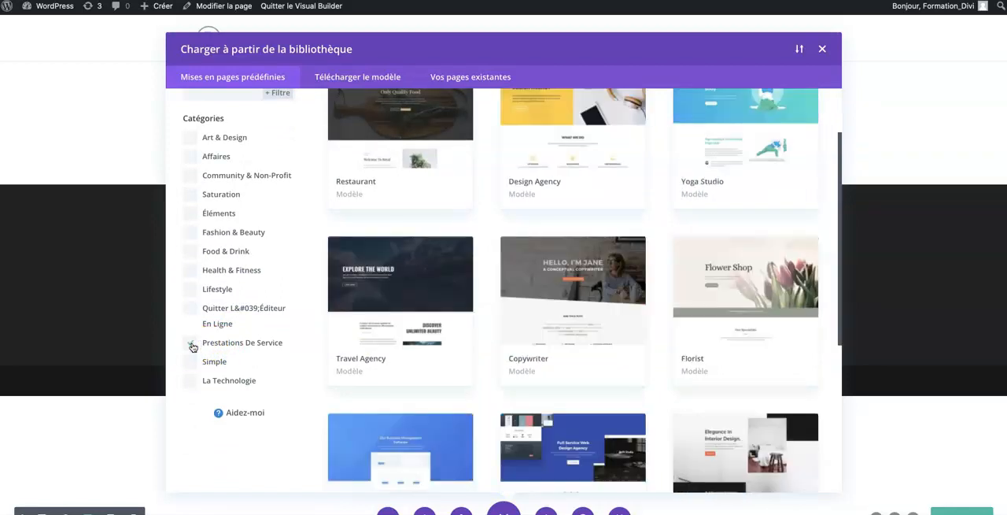
Browse the service layouts and open the Babysitter layout pack.
{"action": "scroll", "coordinate": [406, 307], "scroll_direction": "up", "scroll_amount": 4}
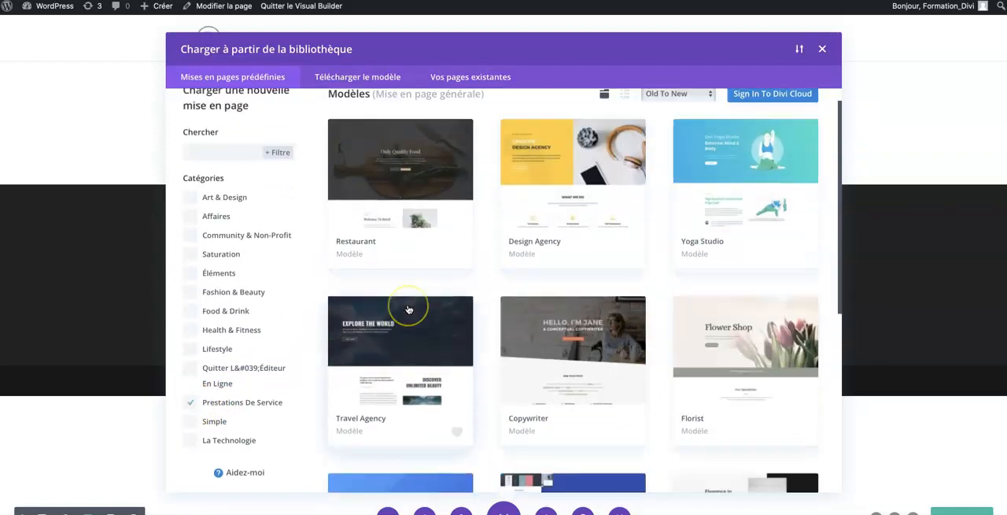
{"action": "scroll", "coordinate": [408, 309], "scroll_direction": "down", "scroll_amount": 10}
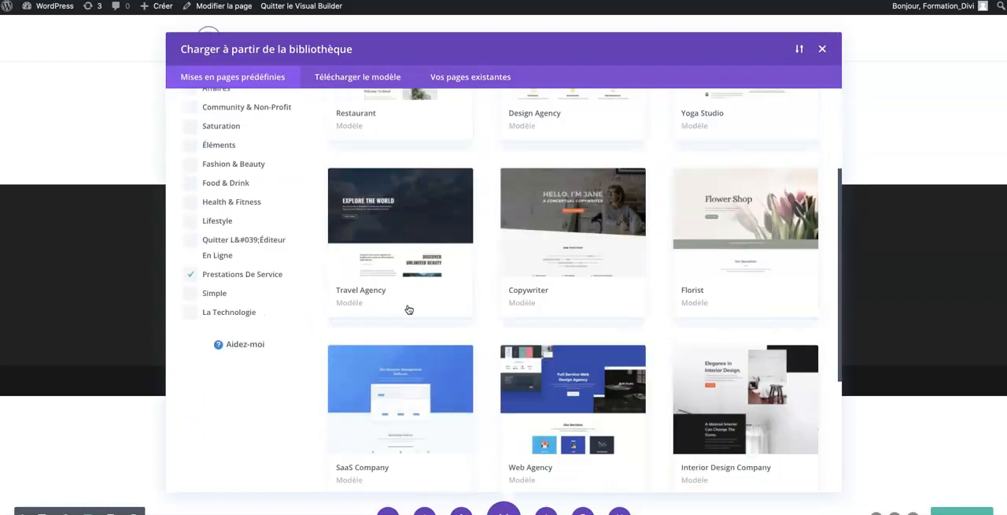
{"action": "scroll", "coordinate": [408, 309], "scroll_direction": "down", "scroll_amount": 15}
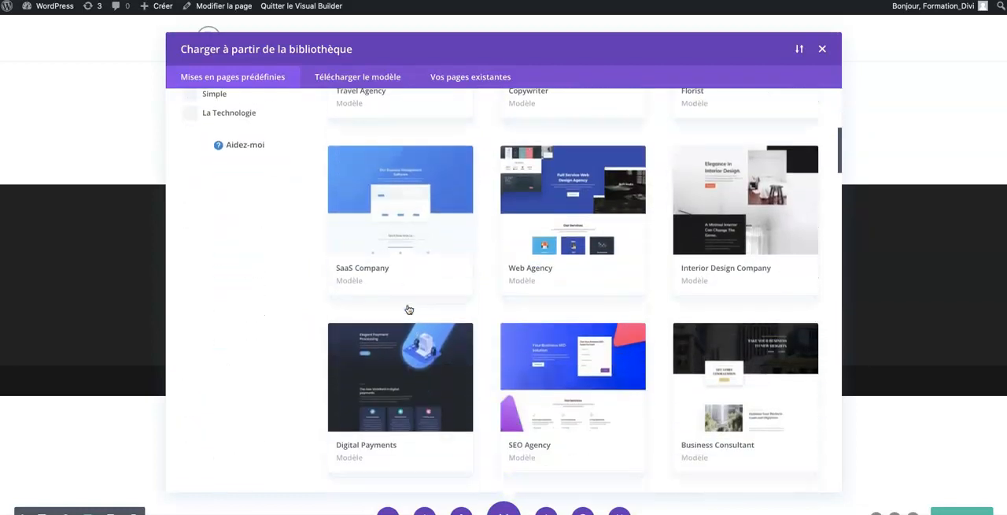
{"action": "scroll", "coordinate": [409, 309], "scroll_direction": "down", "scroll_amount": 5}
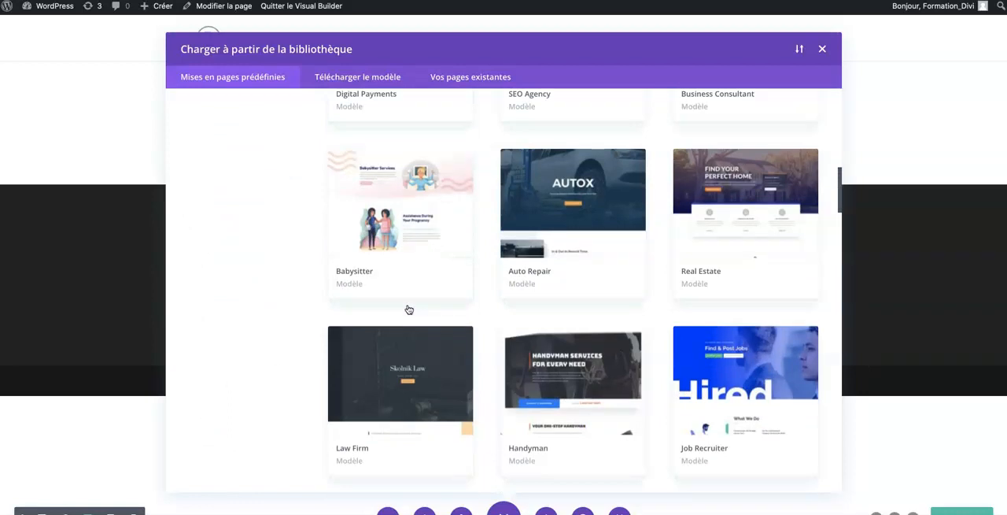
{"action": "left_click", "coordinate": [386, 202]}
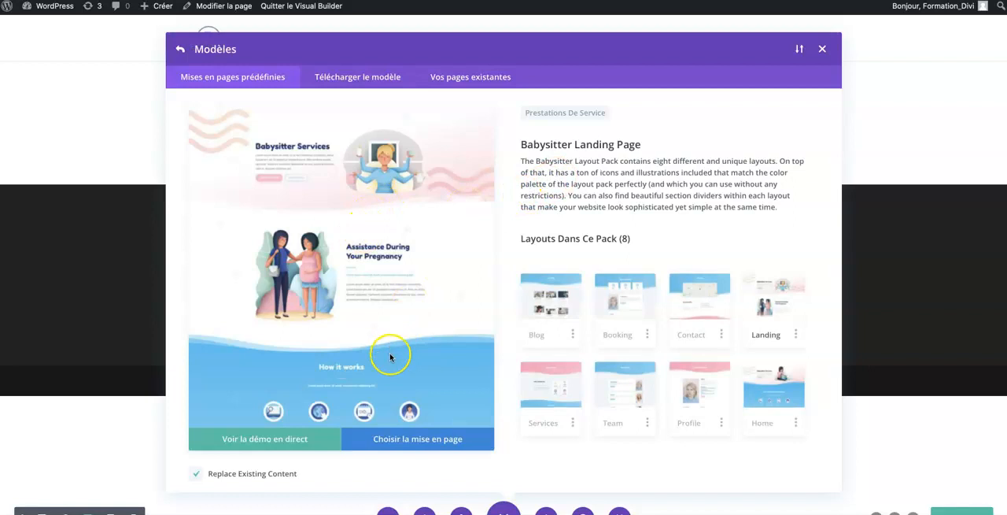
Open the live demo of the Babysitter landing page and examine its sections, from the header through the pricing and customer testimonials.
{"action": "left_click", "coordinate": [260, 440]}
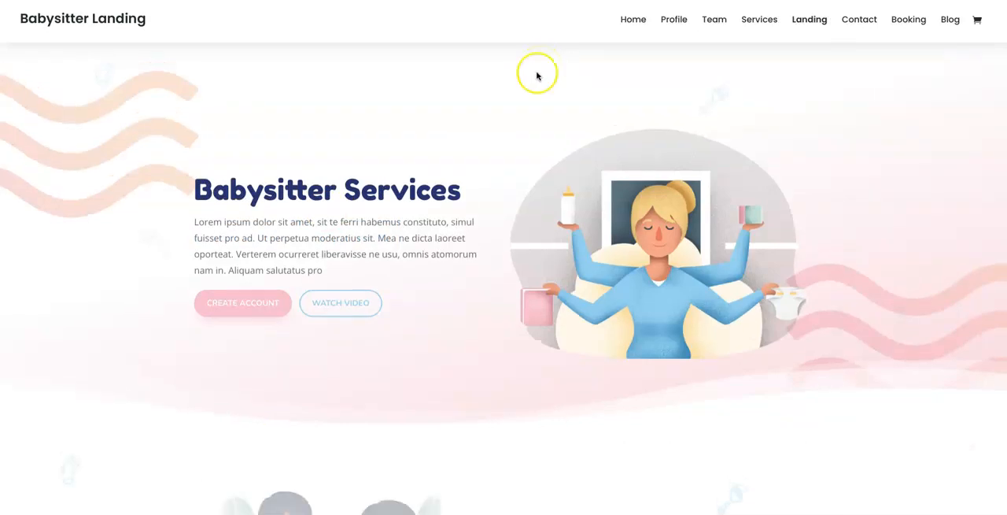
{"action": "scroll", "coordinate": [456, 192], "scroll_direction": "down", "scroll_amount": 3}
{"action": "scroll", "coordinate": [457, 192], "scroll_direction": "down", "scroll_amount": 10}
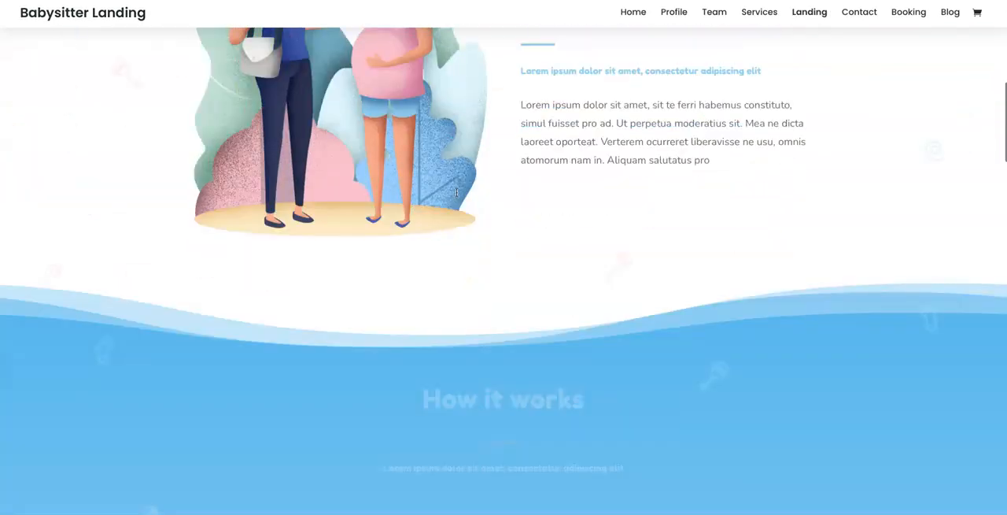
{"action": "scroll", "coordinate": [456, 192], "scroll_direction": "up", "scroll_amount": 12}
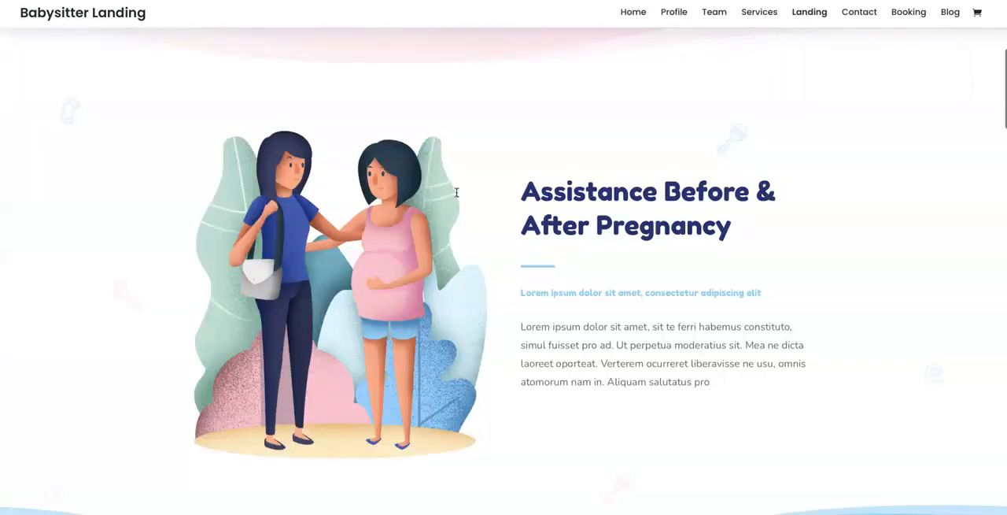
{"action": "scroll", "coordinate": [456, 192], "scroll_direction": "down", "scroll_amount": 8}
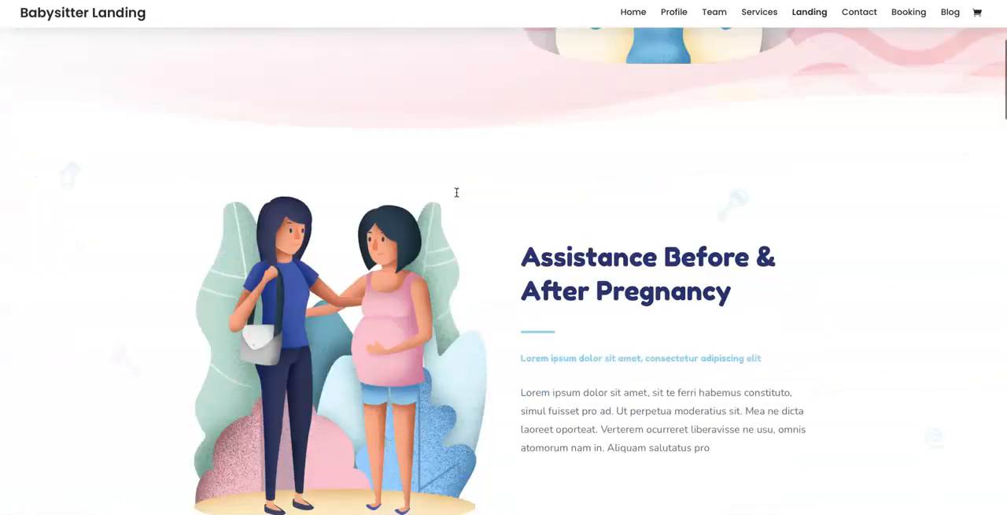
{"action": "scroll", "coordinate": [456, 192], "scroll_direction": "down", "scroll_amount": 3}
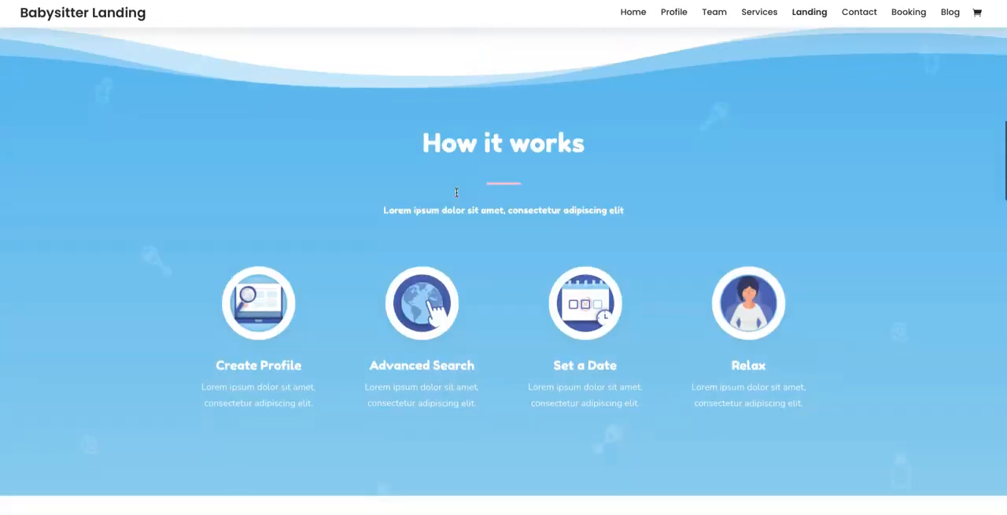
{"action": "scroll", "coordinate": [456, 192], "scroll_direction": "down", "scroll_amount": 3}
{"action": "scroll", "coordinate": [456, 192], "scroll_direction": "down", "scroll_amount": 1}
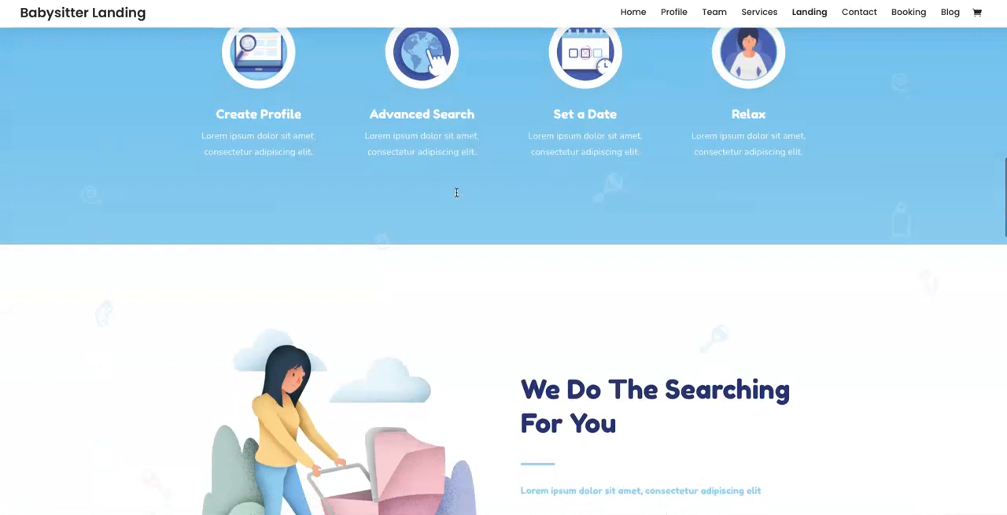
{"action": "scroll", "coordinate": [456, 192], "scroll_direction": "down", "scroll_amount": 5}
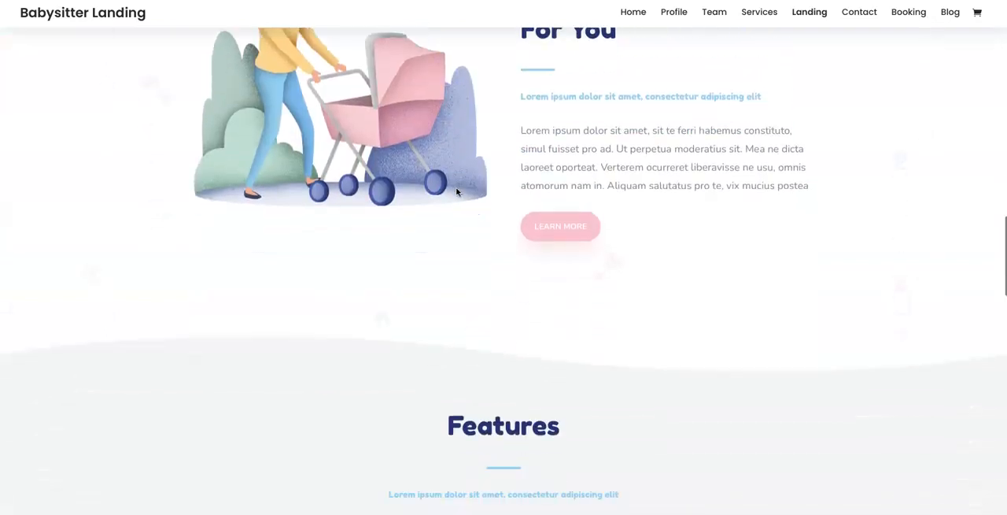
{"action": "scroll", "coordinate": [456, 192], "scroll_direction": "down", "scroll_amount": 4}
{"action": "scroll", "coordinate": [457, 191], "scroll_direction": "down", "scroll_amount": 6}
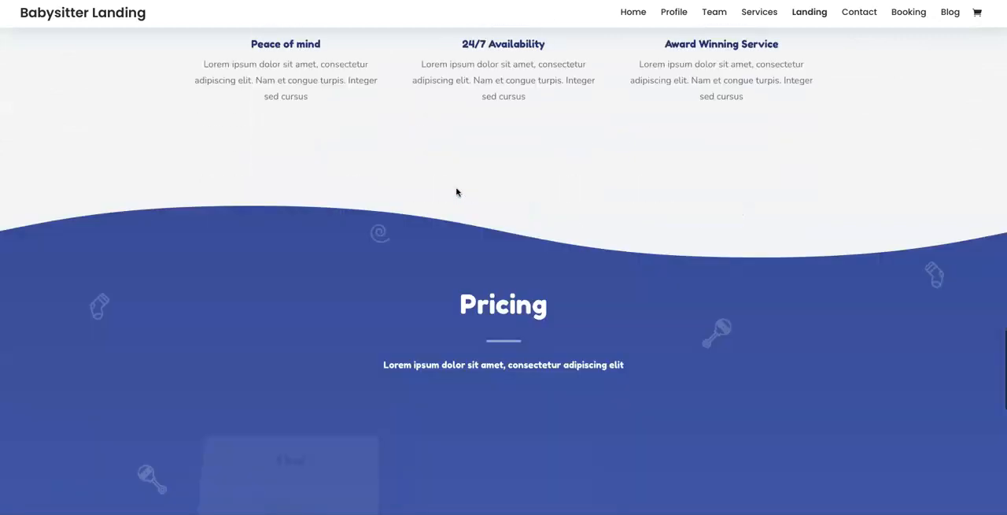
{"action": "scroll", "coordinate": [456, 192], "scroll_direction": "down", "scroll_amount": 7}
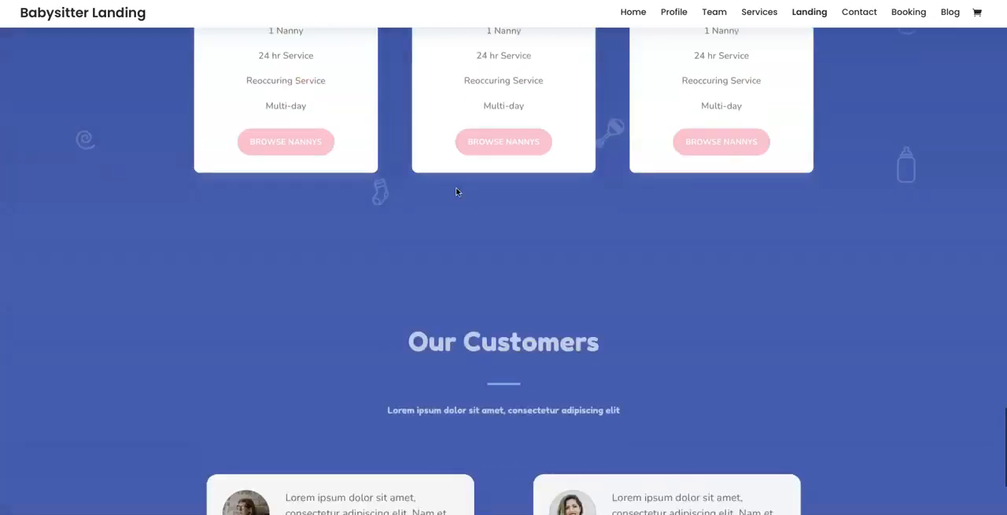
{"action": "scroll", "coordinate": [455, 191], "scroll_direction": "down", "scroll_amount": 3}
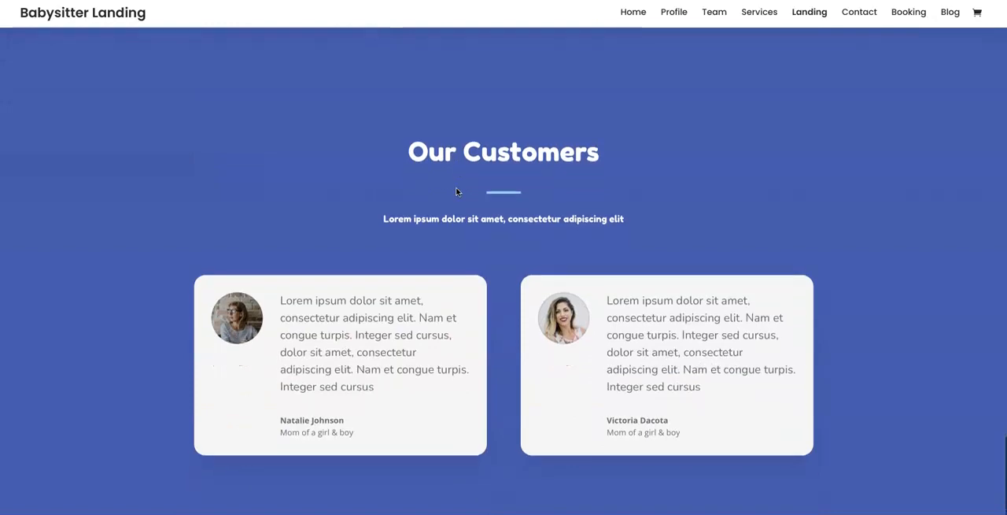
{"action": "scroll", "coordinate": [455, 192], "scroll_direction": "down", "scroll_amount": 3}
{"action": "scroll", "coordinate": [456, 191], "scroll_direction": "up", "scroll_amount": 10}
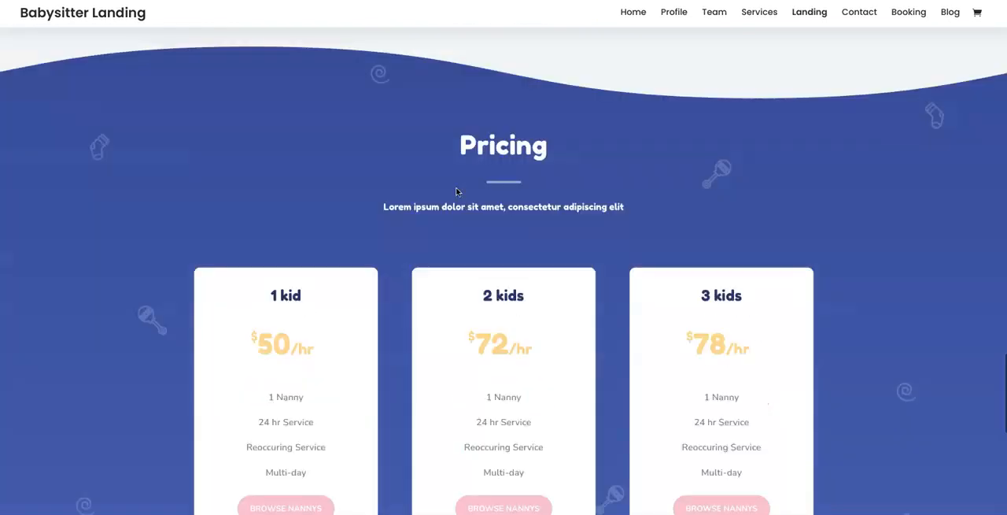
{"action": "scroll", "coordinate": [455, 191], "scroll_direction": "up", "scroll_amount": 15}
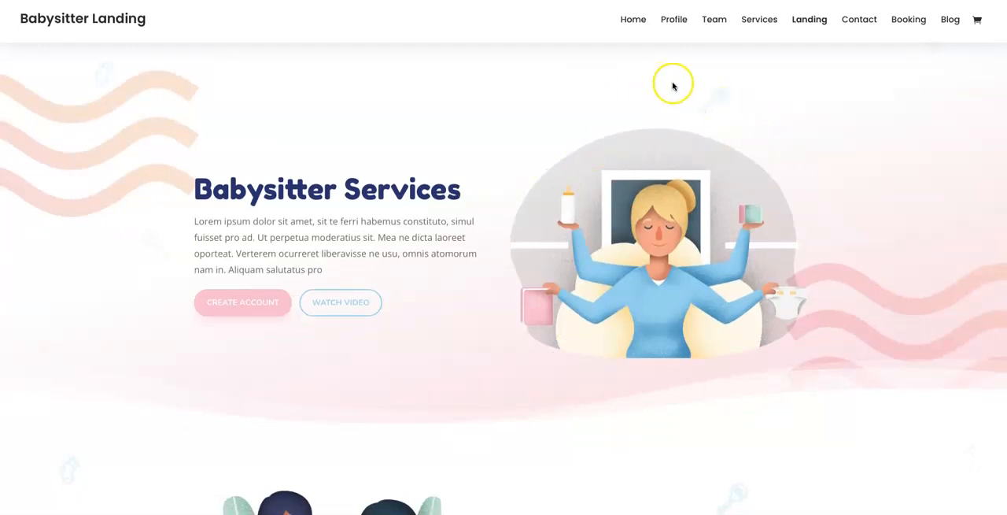
Open the demo's Services page, examine its sections from Features through Pricing and Easy Communication, and return to the Landing demo.
{"action": "left_click", "coordinate": [758, 22]}
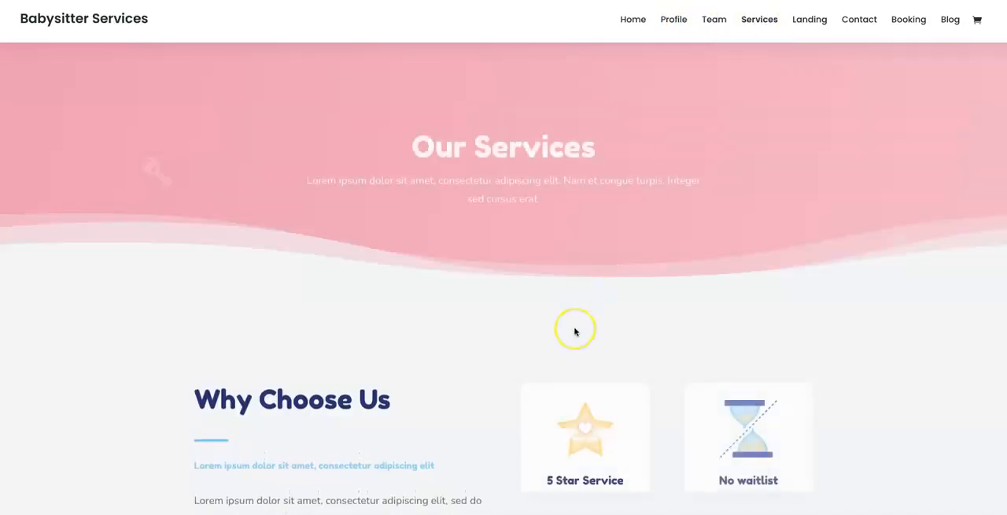
{"action": "scroll", "coordinate": [574, 331], "scroll_direction": "down", "scroll_amount": 4}
{"action": "scroll", "coordinate": [574, 331], "scroll_direction": "down", "scroll_amount": 5}
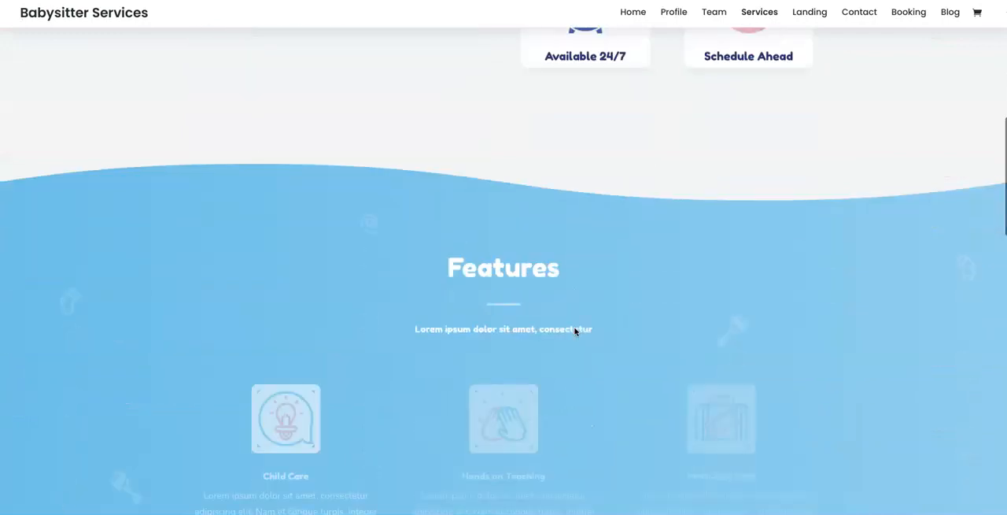
{"action": "scroll", "coordinate": [575, 332], "scroll_direction": "down", "scroll_amount": 5}
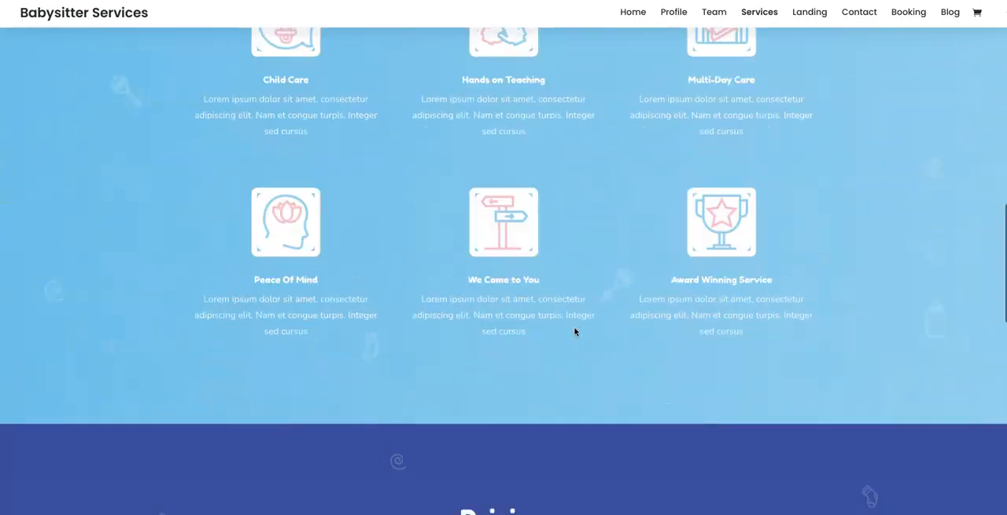
{"action": "scroll", "coordinate": [575, 331], "scroll_direction": "down", "scroll_amount": 6}
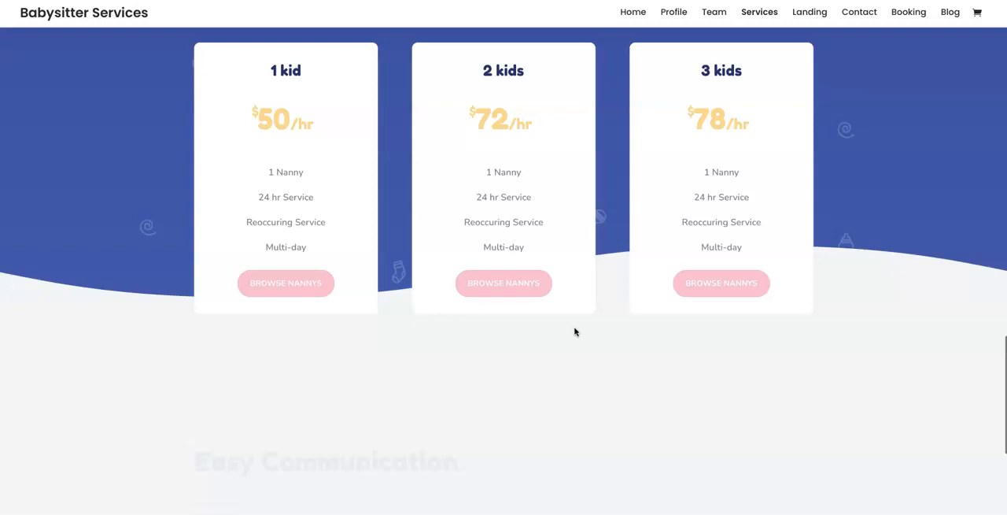
{"action": "scroll", "coordinate": [575, 331], "scroll_direction": "down", "scroll_amount": 3}
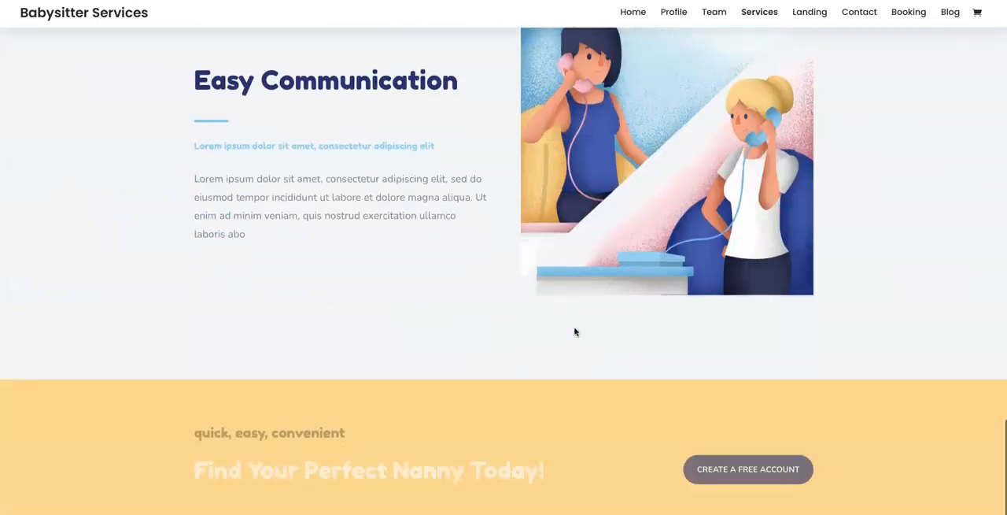
{"action": "scroll", "coordinate": [575, 331], "scroll_direction": "up", "scroll_amount": 3}
{"action": "scroll", "coordinate": [574, 331], "scroll_direction": "up", "scroll_amount": 20}
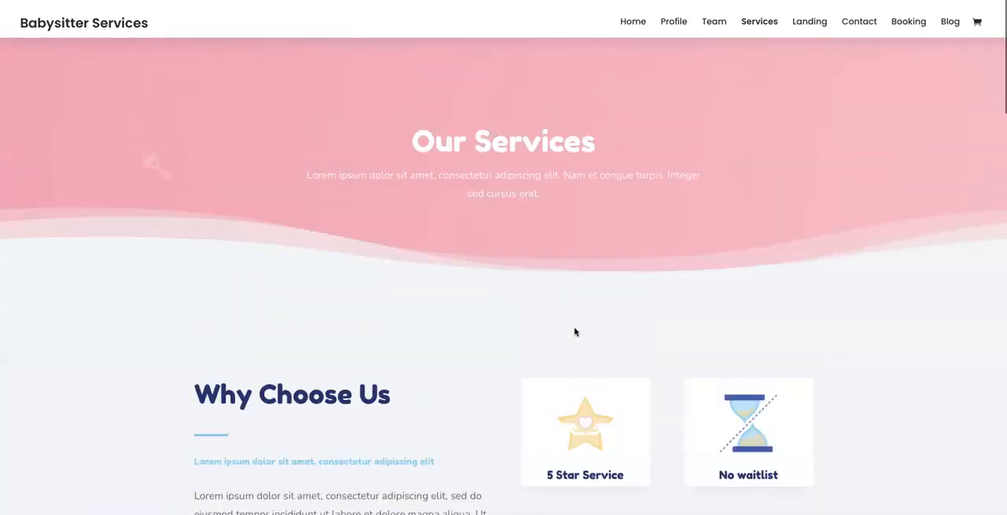
{"action": "left_click", "coordinate": [798, 11]}
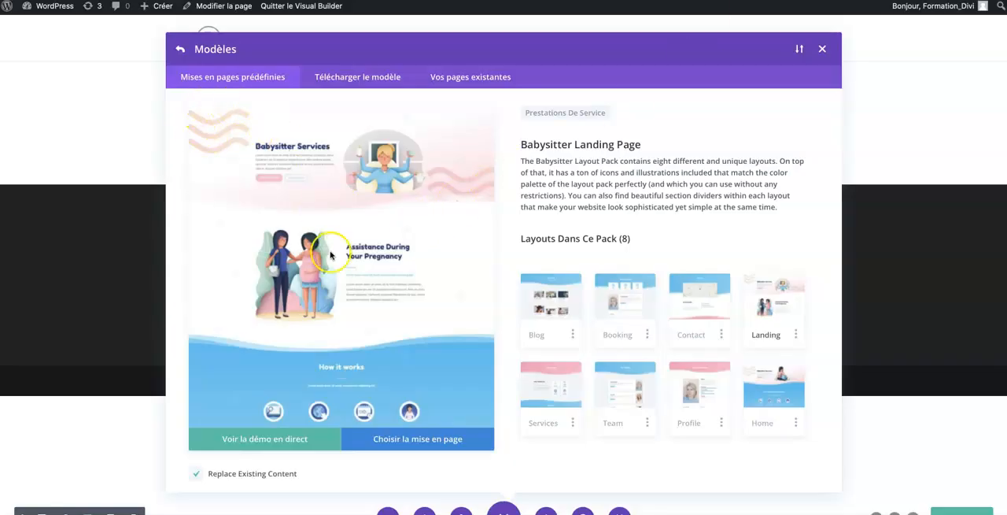
Reopen the Babysitter pack from the predefined service layouts and load its Landing layout into the page with Replace Existing Content enabled.
{"action": "left_click", "coordinate": [180, 52]}
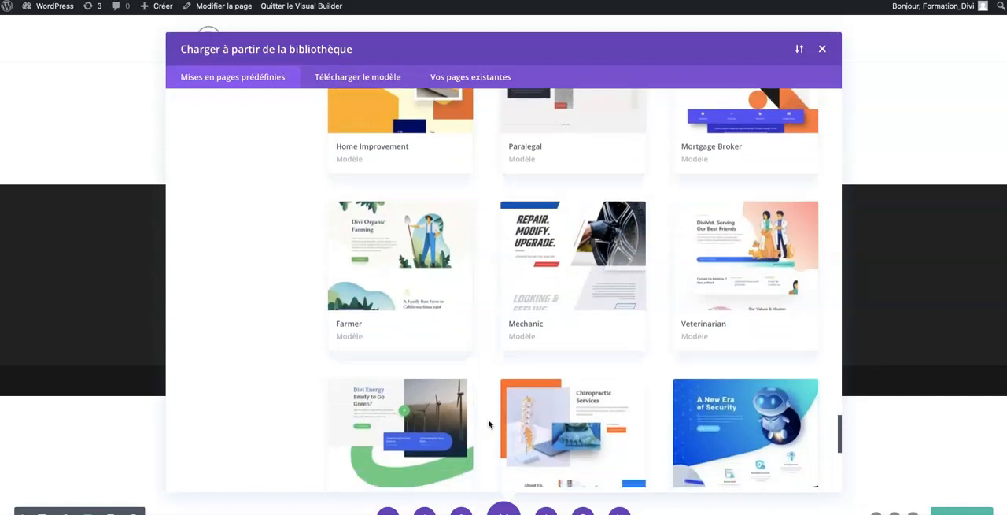
{"action": "scroll", "coordinate": [645, 294], "scroll_direction": "down", "scroll_amount": 5}
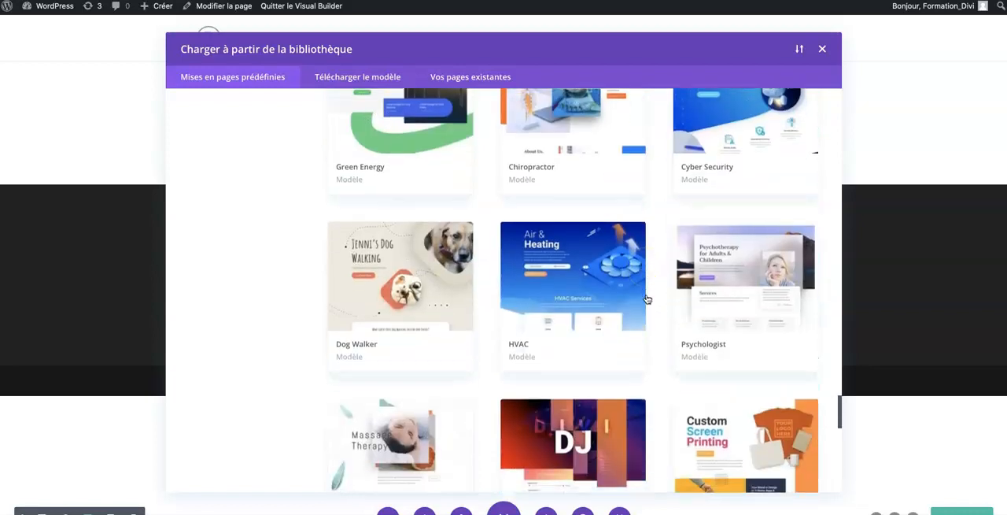
{"action": "scroll", "coordinate": [519, 229], "scroll_direction": "up", "scroll_amount": 10}
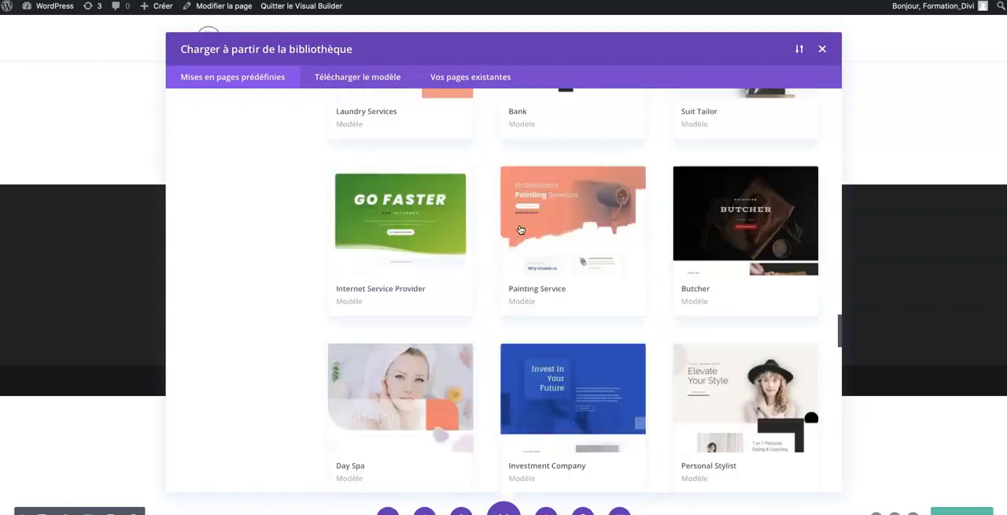
{"action": "scroll", "coordinate": [519, 229], "scroll_direction": "up", "scroll_amount": 12}
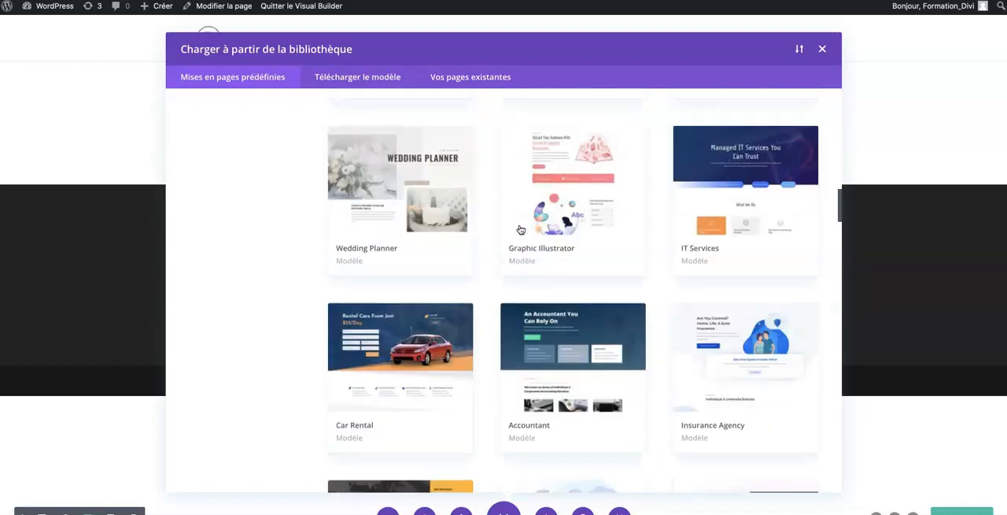
{"action": "scroll", "coordinate": [519, 229], "scroll_direction": "up", "scroll_amount": 5}
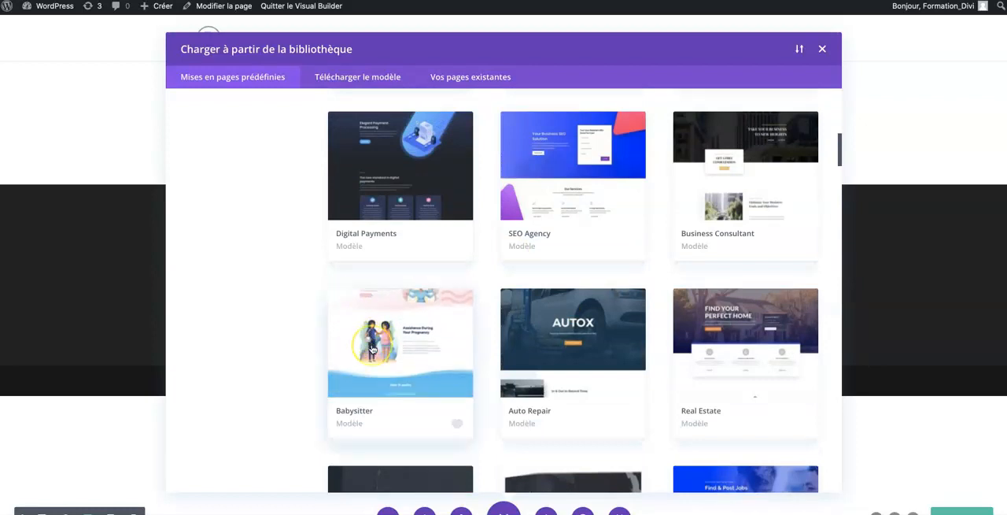
{"action": "left_click", "coordinate": [373, 349]}
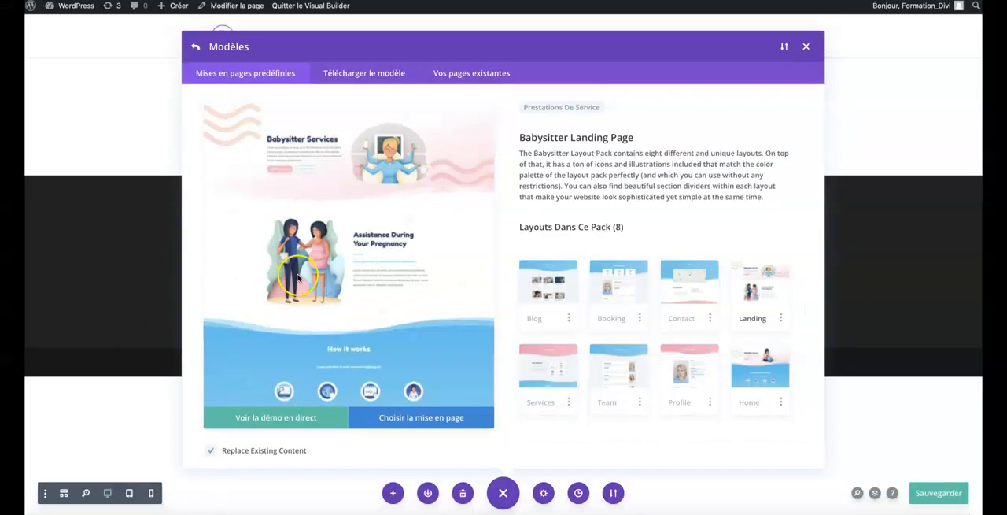
{"action": "left_click", "coordinate": [390, 422]}
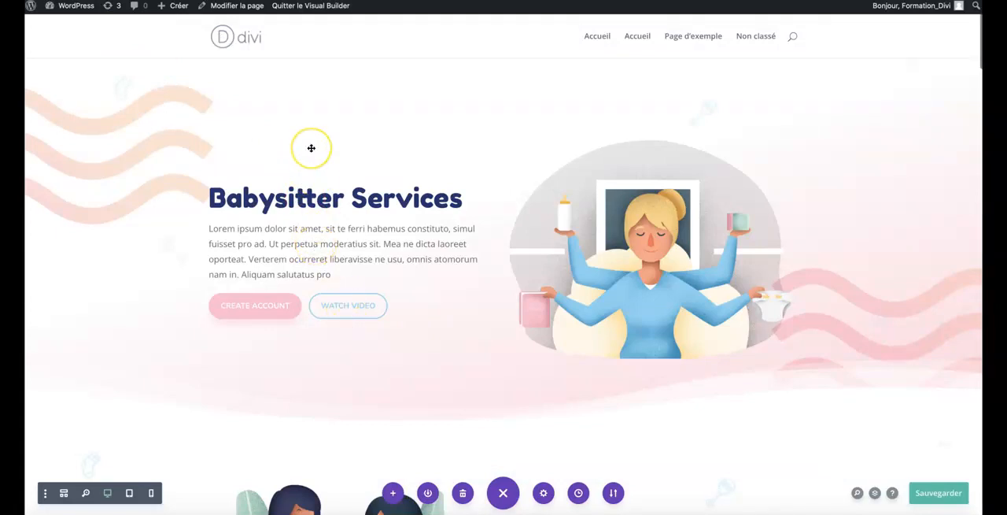
Examine the loaded Babysitter layout section by section, from the Babysitter Services header through How it works, We Do The Searching For You and Features.
{"action": "scroll", "coordinate": [311, 148], "scroll_direction": "down", "scroll_amount": 10}
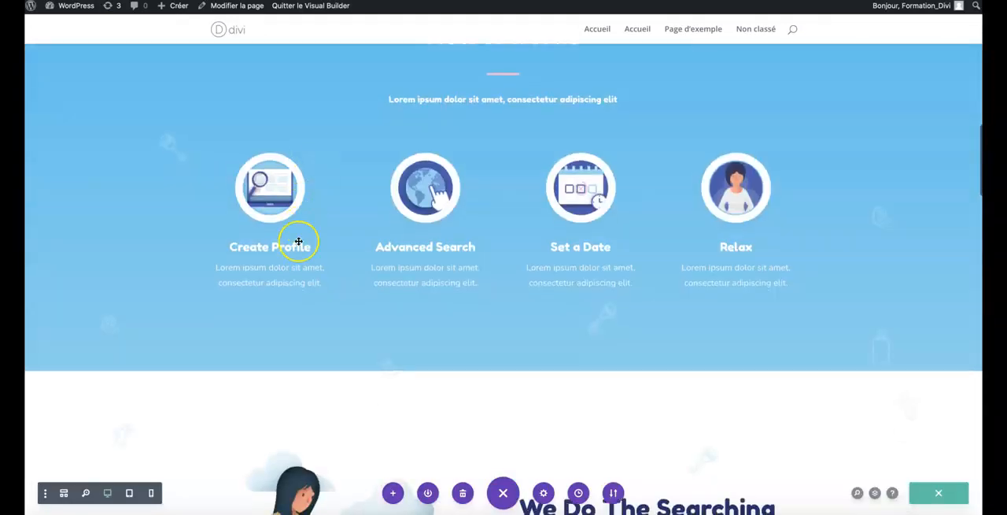
{"action": "scroll", "coordinate": [298, 241], "scroll_direction": "down", "scroll_amount": 15}
{"action": "scroll", "coordinate": [298, 241], "scroll_direction": "up", "scroll_amount": 6}
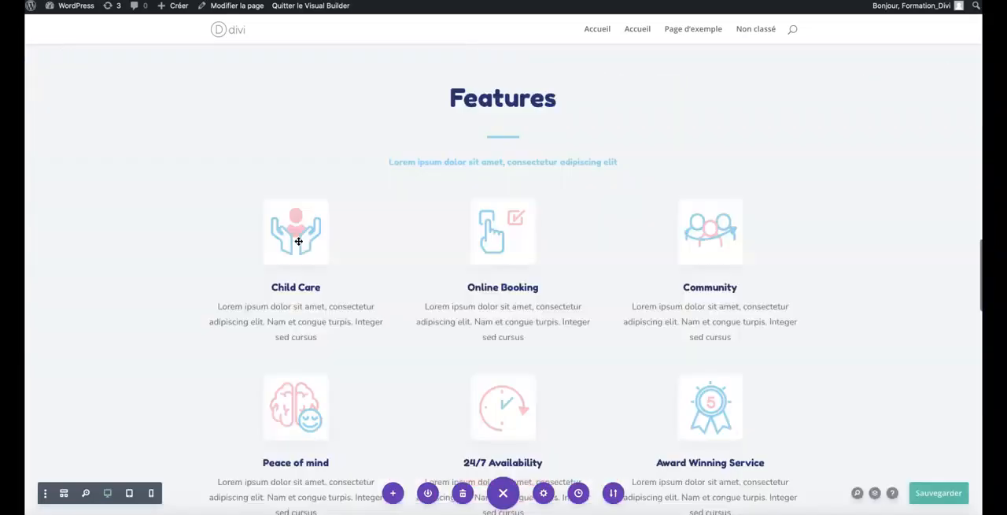
{"action": "scroll", "coordinate": [298, 241], "scroll_direction": "up", "scroll_amount": 15}
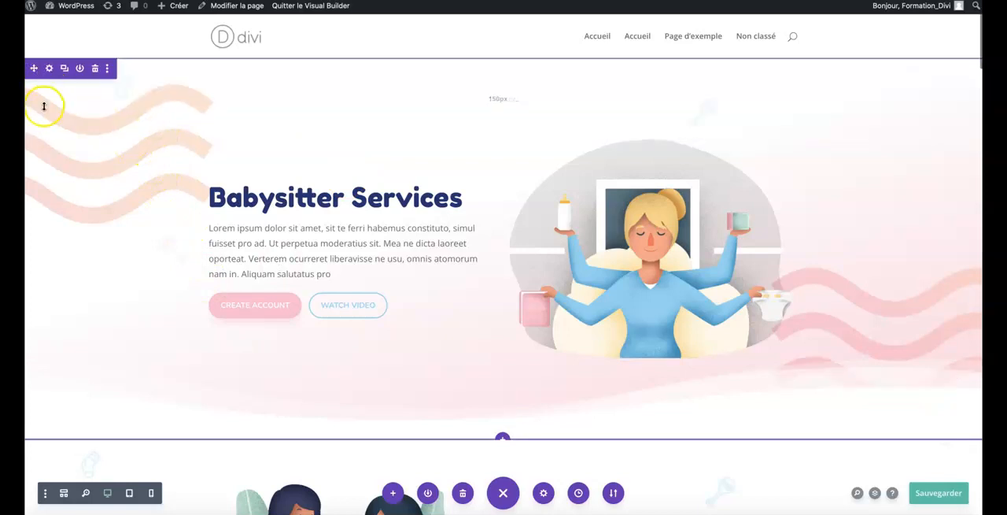
{"action": "scroll", "coordinate": [65, 290], "scroll_direction": "down", "scroll_amount": 2}
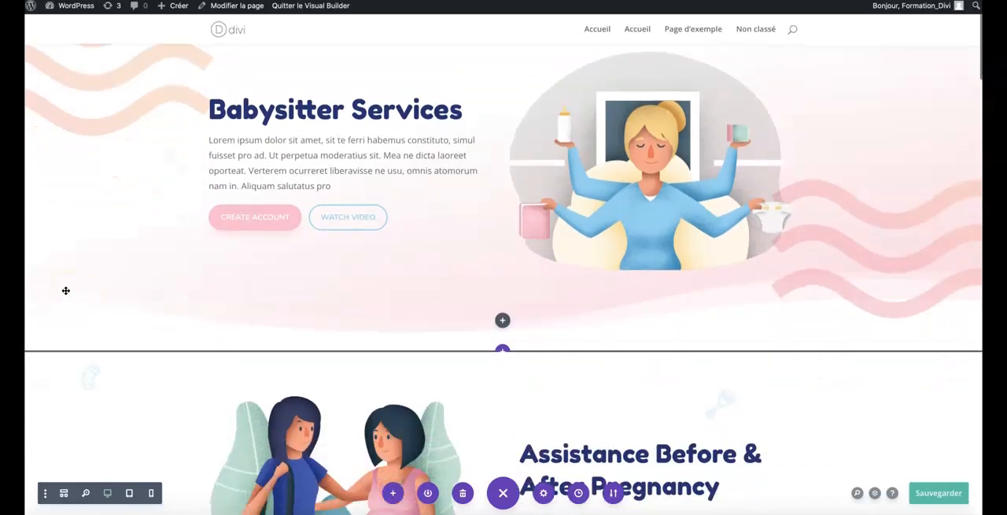
{"action": "scroll", "coordinate": [65, 290], "scroll_direction": "down", "scroll_amount": 1}
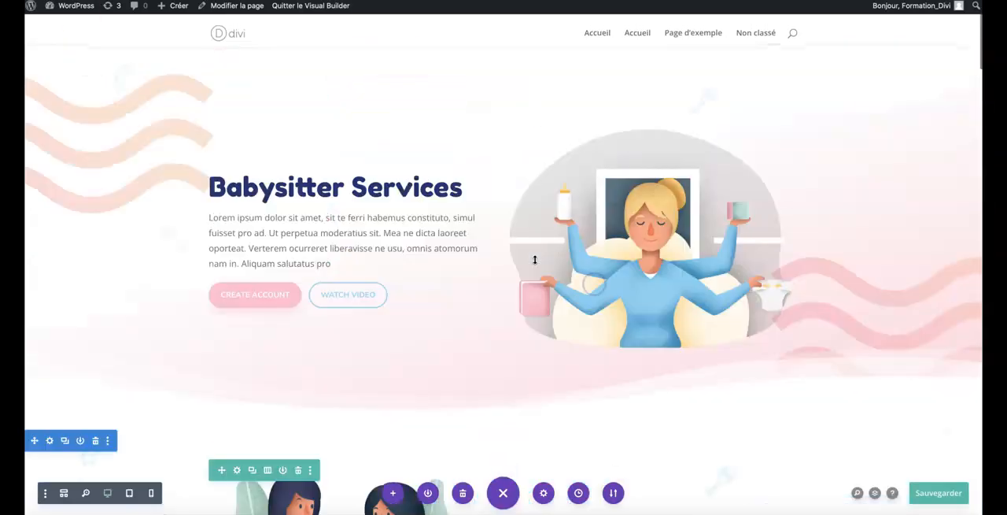
{"action": "scroll", "coordinate": [534, 259], "scroll_direction": "up", "scroll_amount": 1}
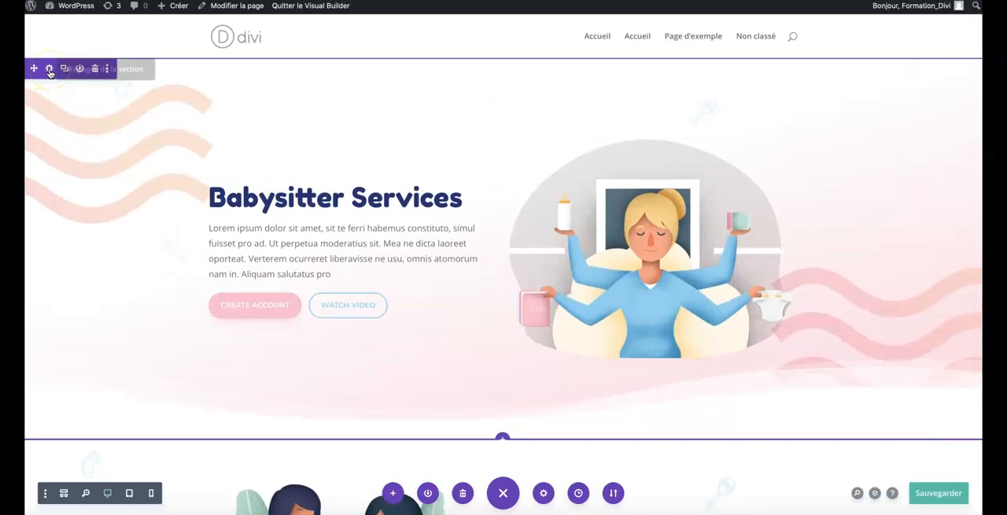
{"action": "scroll", "coordinate": [48, 71], "scroll_direction": "down", "scroll_amount": 5}
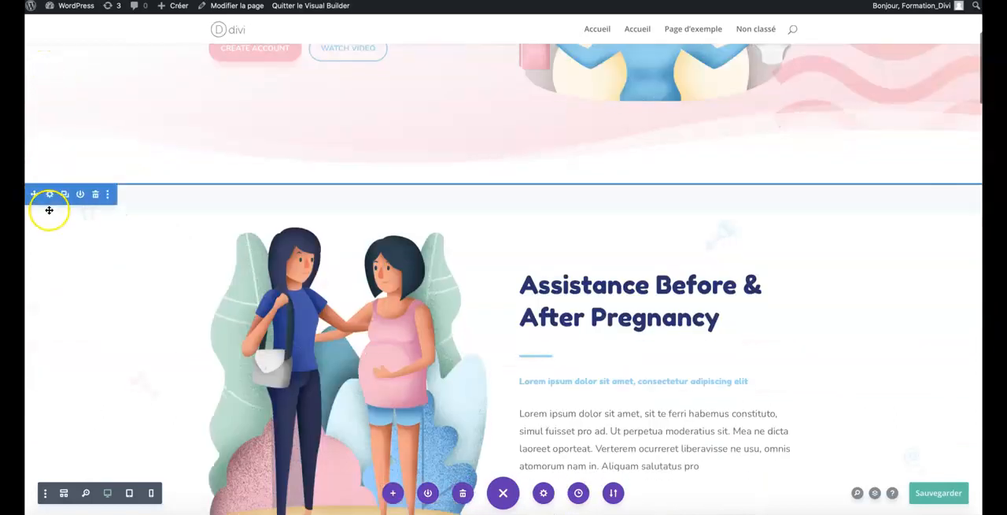
{"action": "scroll", "coordinate": [49, 211], "scroll_direction": "down", "scroll_amount": 4}
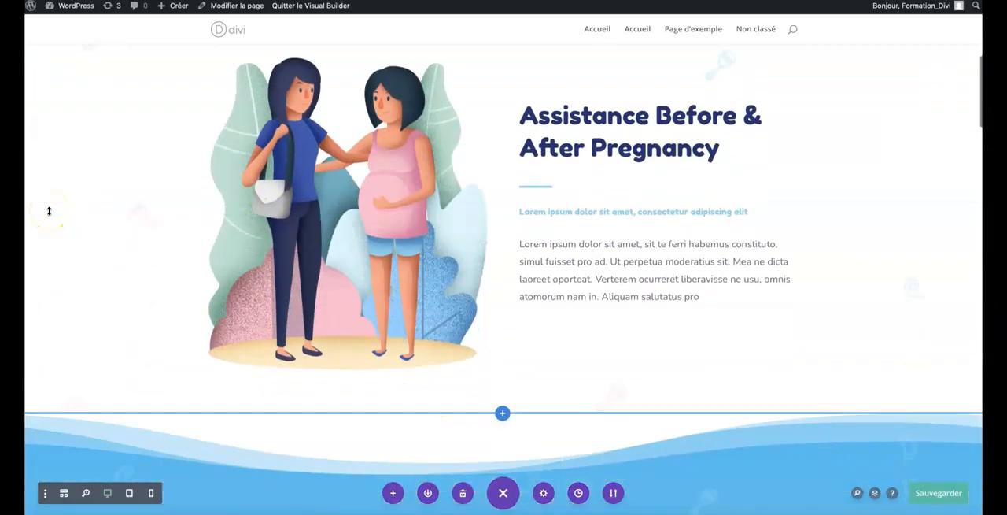
{"action": "scroll", "coordinate": [48, 211], "scroll_direction": "down", "scroll_amount": 2}
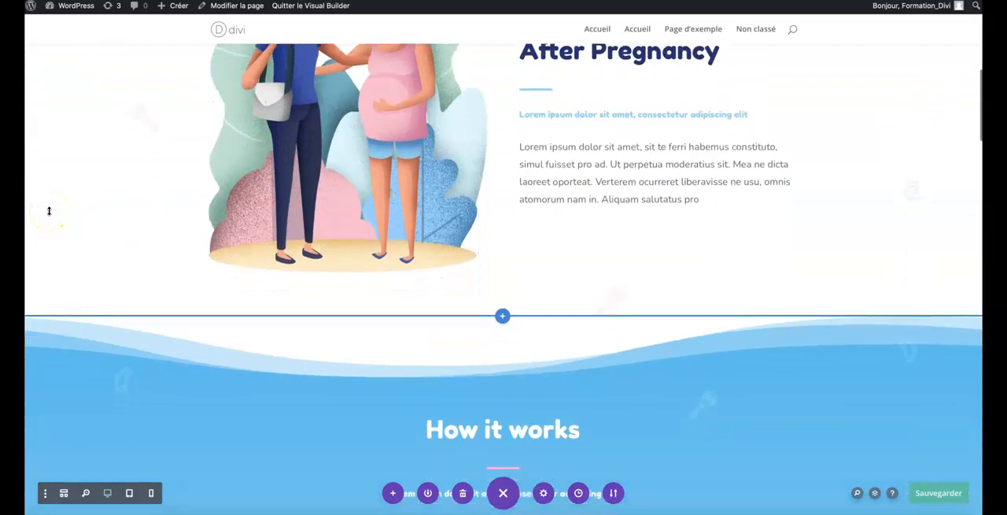
{"action": "scroll", "coordinate": [49, 210], "scroll_direction": "down", "scroll_amount": 4}
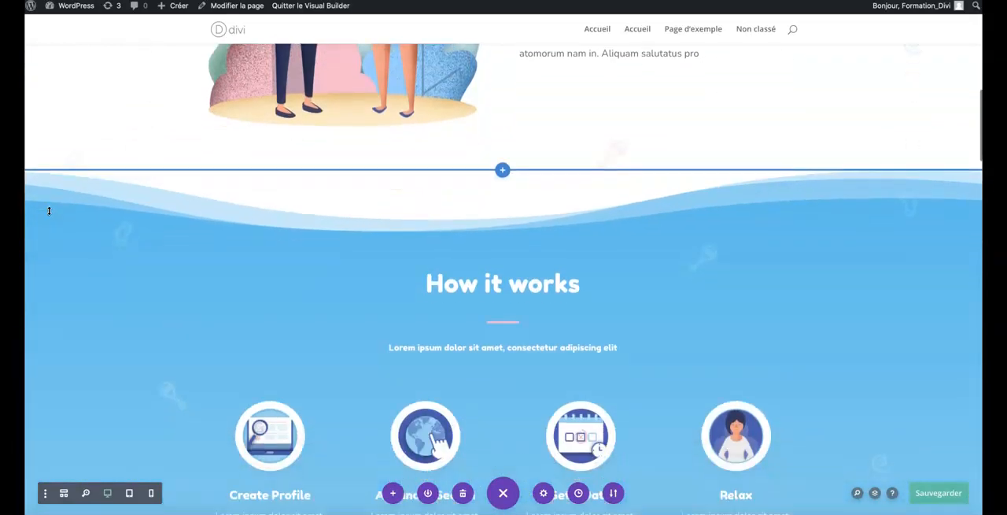
{"action": "scroll", "coordinate": [49, 210], "scroll_direction": "down", "scroll_amount": 20}
{"action": "scroll", "coordinate": [49, 210], "scroll_direction": "up", "scroll_amount": 10}
{"action": "scroll", "coordinate": [49, 210], "scroll_direction": "up", "scroll_amount": 10}
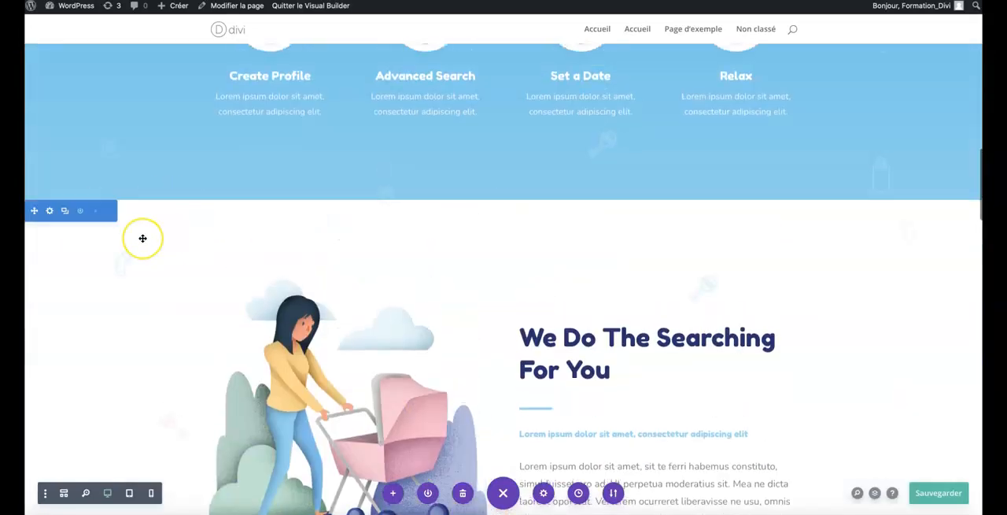
{"action": "scroll", "coordinate": [142, 238], "scroll_direction": "up", "scroll_amount": 6}
{"action": "scroll", "coordinate": [143, 238], "scroll_direction": "up", "scroll_amount": 2}
{"action": "scroll", "coordinate": [142, 238], "scroll_direction": "down", "scroll_amount": 8}
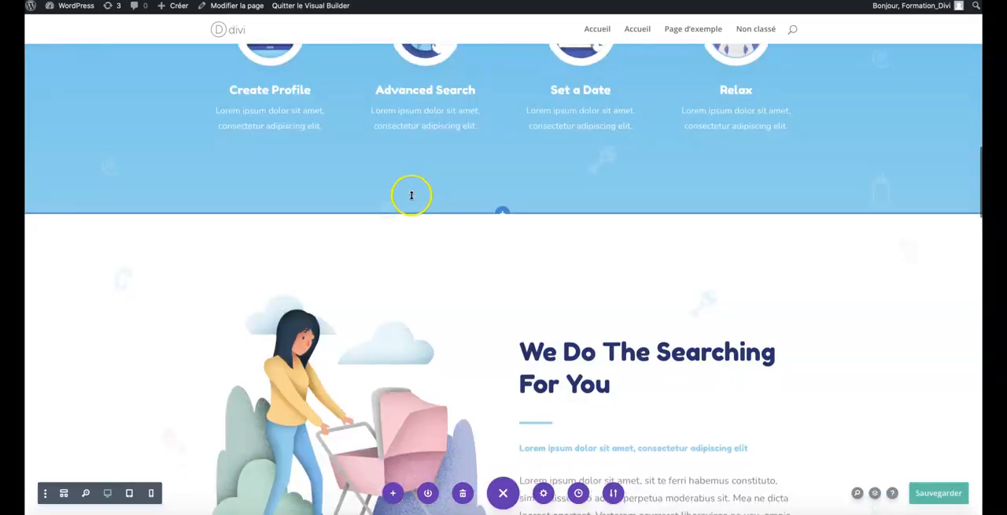
{"action": "scroll", "coordinate": [504, 209], "scroll_direction": "up", "scroll_amount": 5}
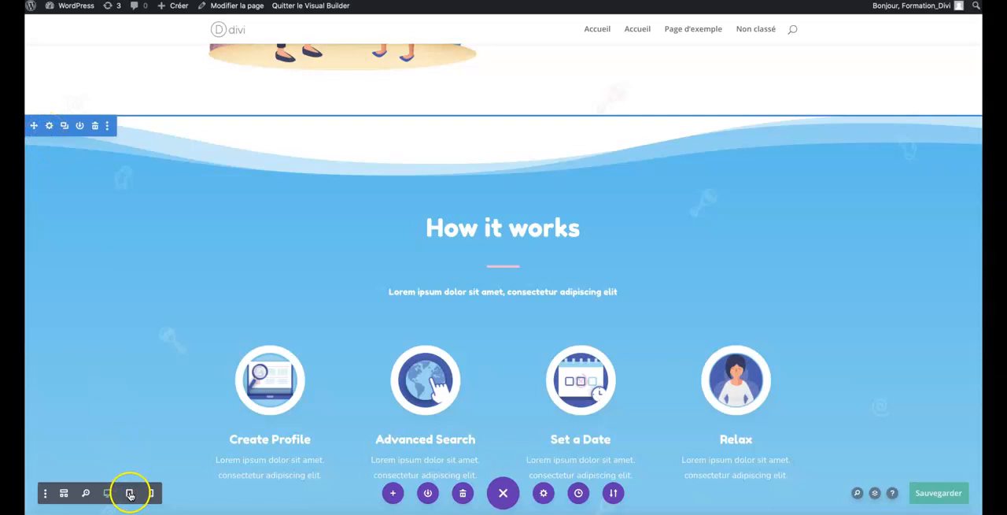
Switch the builder to wireframe view and examine how the page's sections, rows and modules are structured, from Hero through Testimonial.
{"action": "left_click", "coordinate": [63, 493]}
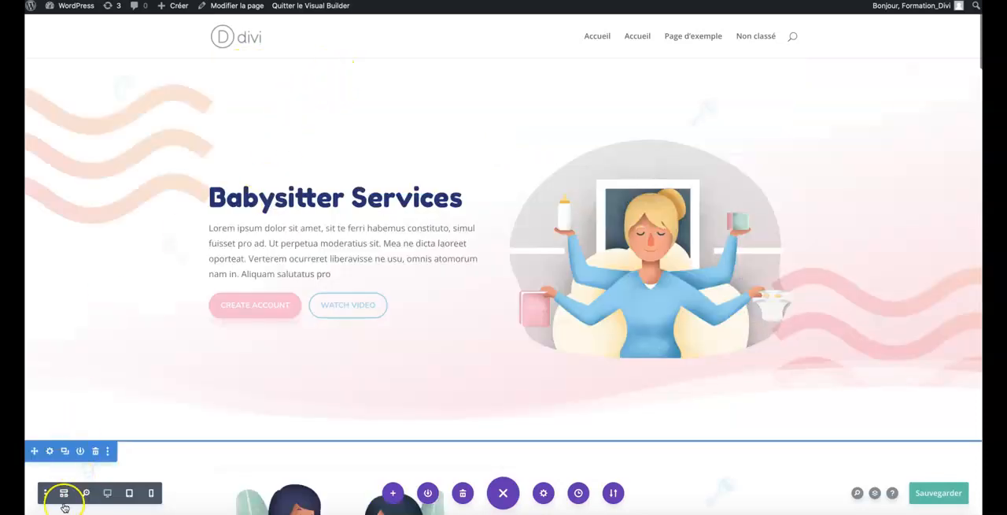
{"action": "left_click", "coordinate": [64, 493]}
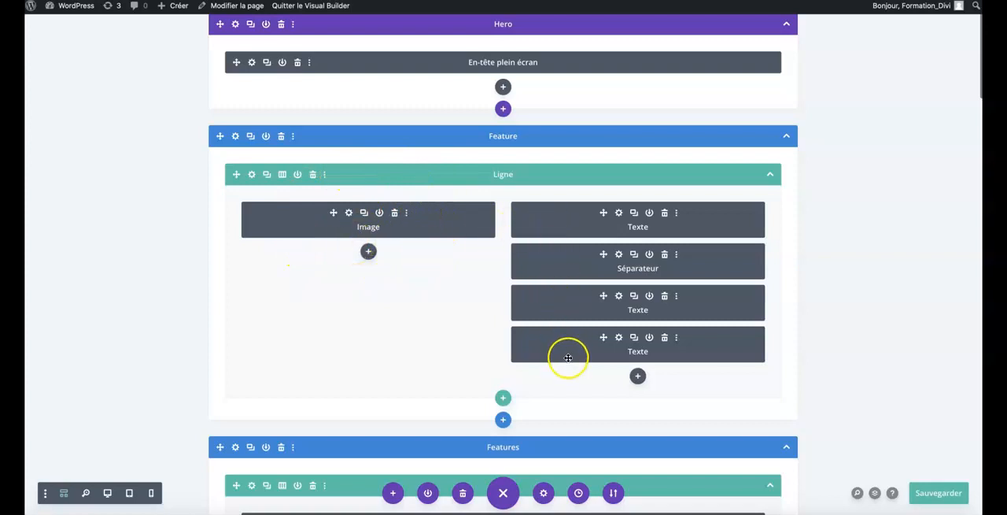
{"action": "scroll", "coordinate": [378, 371], "scroll_direction": "down", "scroll_amount": 10}
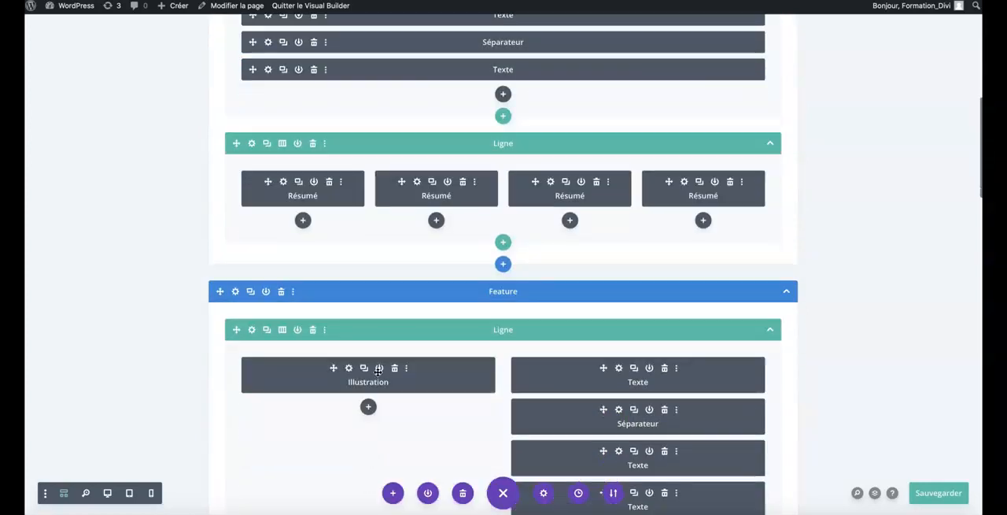
{"action": "scroll", "coordinate": [377, 371], "scroll_direction": "down", "scroll_amount": 6}
{"action": "left_click", "coordinate": [382, 306]}
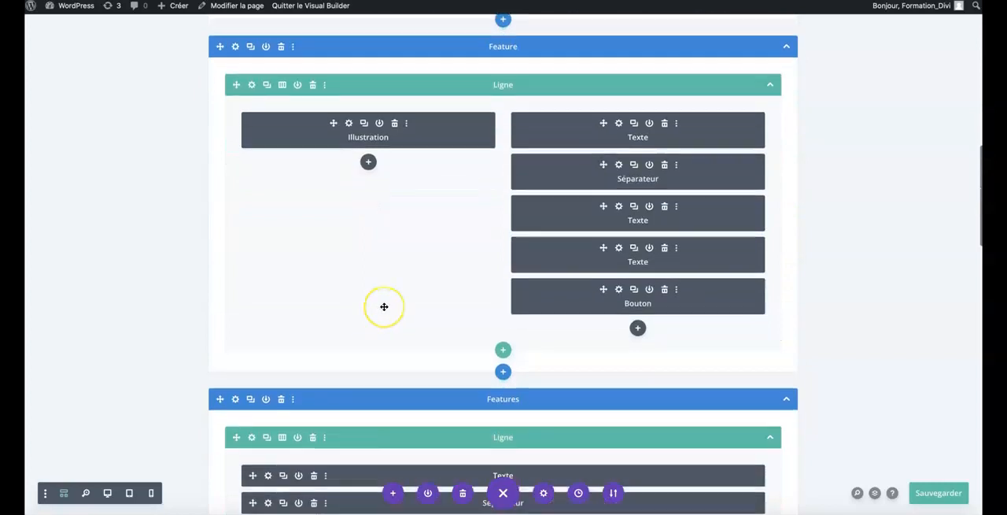
{"action": "scroll", "coordinate": [384, 307], "scroll_direction": "down", "scroll_amount": 11}
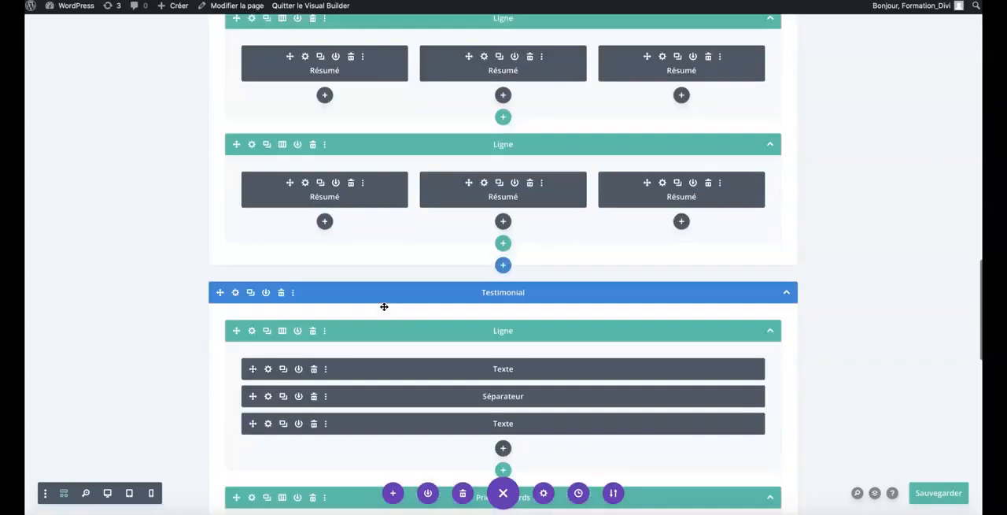
{"action": "scroll", "coordinate": [384, 306], "scroll_direction": "down", "scroll_amount": 10}
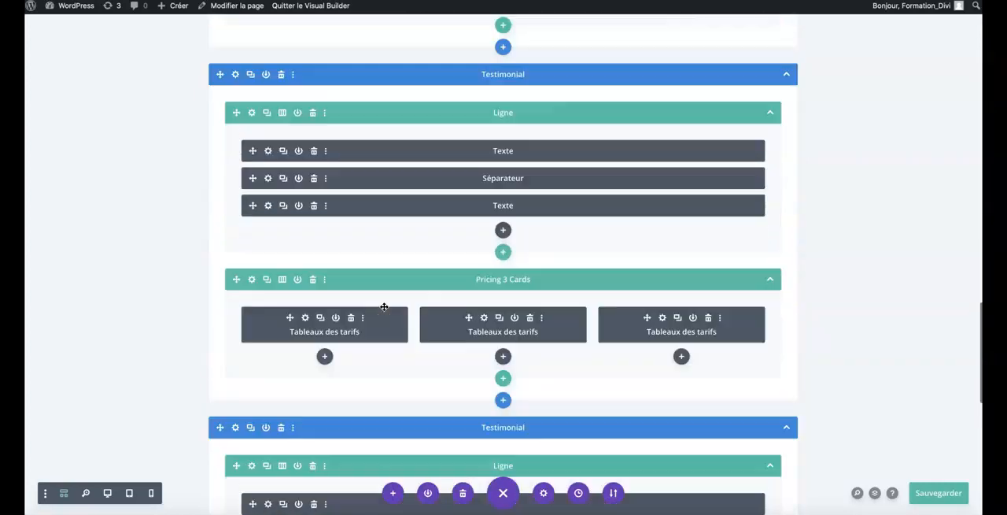
{"action": "scroll", "coordinate": [384, 306], "scroll_direction": "up", "scroll_amount": 1}
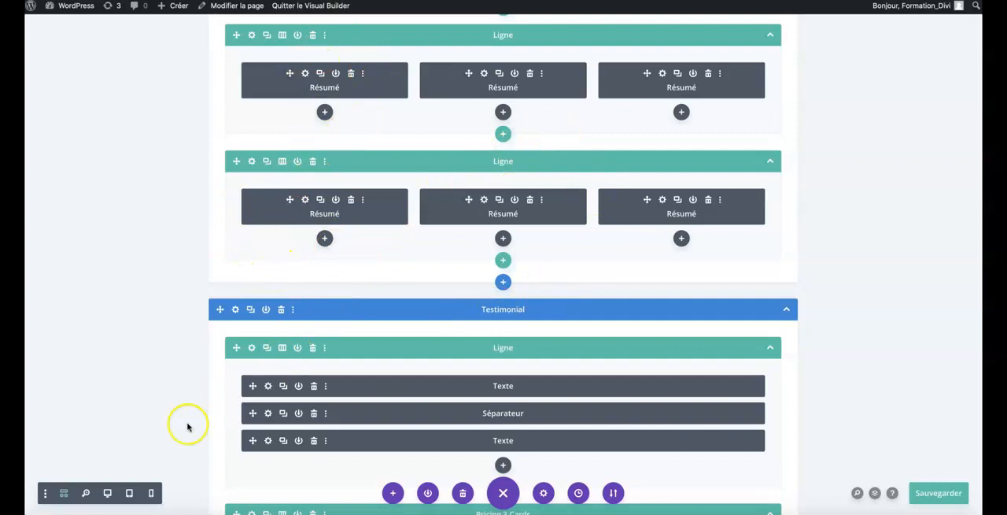
{"action": "scroll", "coordinate": [304, 229], "scroll_direction": "up", "scroll_amount": 5}
{"action": "scroll", "coordinate": [339, 175], "scroll_direction": "up", "scroll_amount": 8}
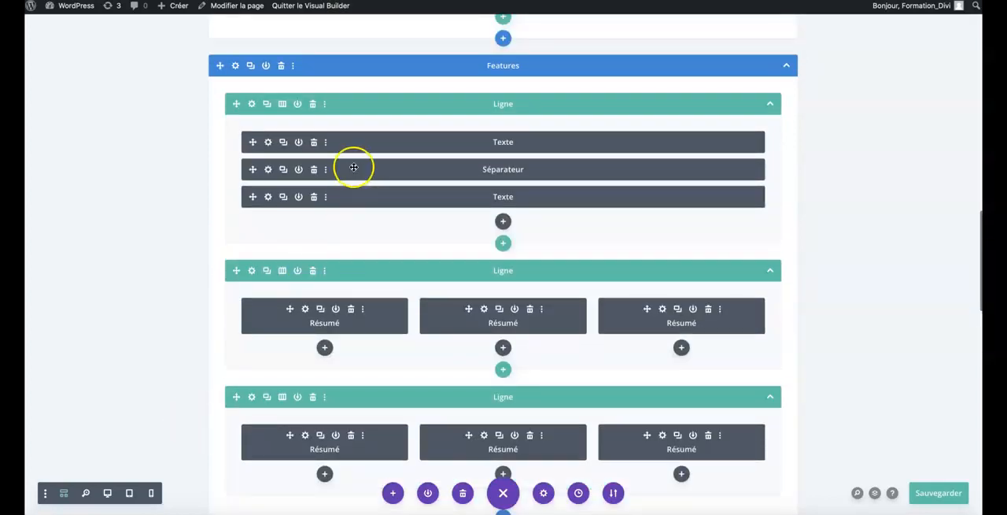
Return to the start of the wireframe structure and switch the builder back to desktop view.
{"action": "scroll", "coordinate": [277, 248], "scroll_direction": "up", "scroll_amount": 10}
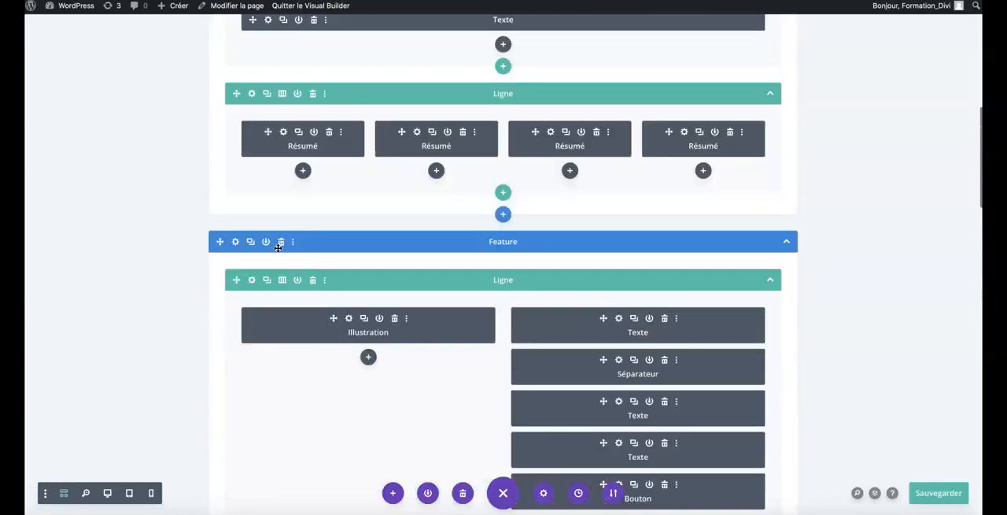
{"action": "scroll", "coordinate": [277, 247], "scroll_direction": "up", "scroll_amount": 4}
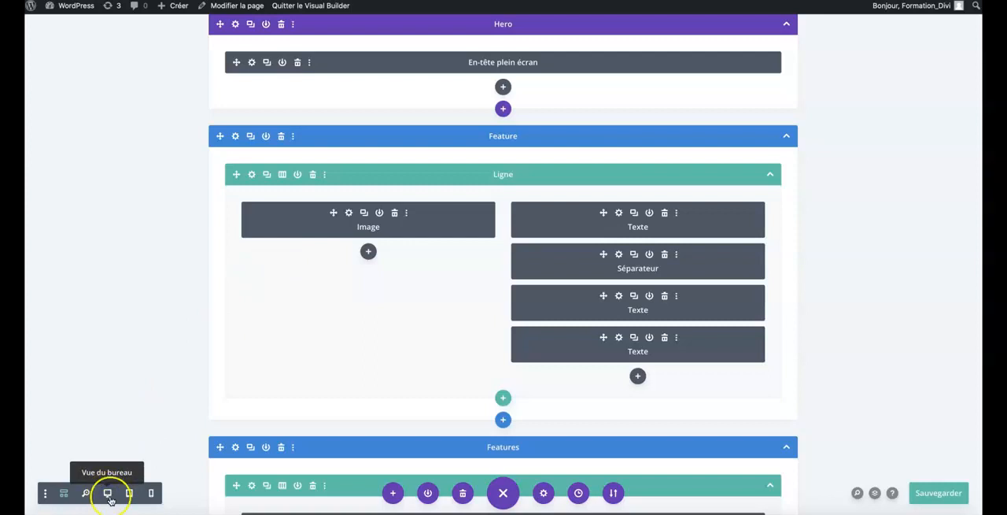
{"action": "left_click", "coordinate": [109, 494]}
{"action": "scroll", "coordinate": [142, 395], "scroll_direction": "down", "scroll_amount": 3}
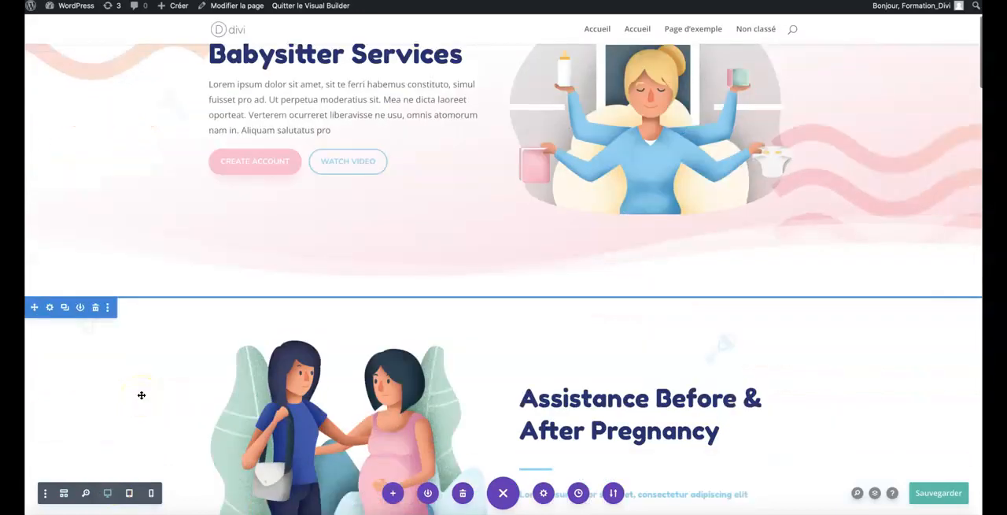
Add a Normal section with a row of two equal columns below the Assistance Before & After Pregnancy section, without inserting a module.
{"action": "scroll", "coordinate": [141, 395], "scroll_direction": "down", "scroll_amount": 1}
{"action": "scroll", "coordinate": [334, 288], "scroll_direction": "down", "scroll_amount": 4}
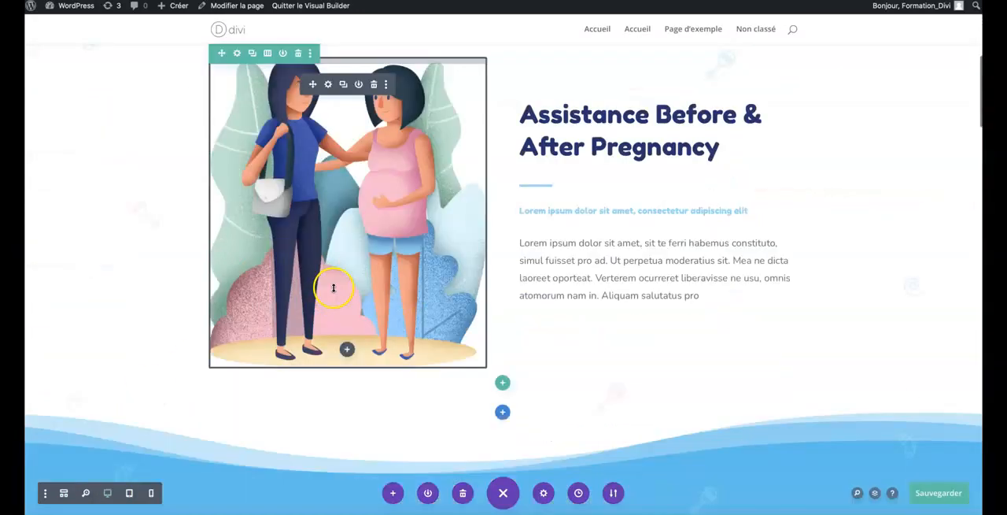
{"action": "scroll", "coordinate": [333, 288], "scroll_direction": "down", "scroll_amount": 1}
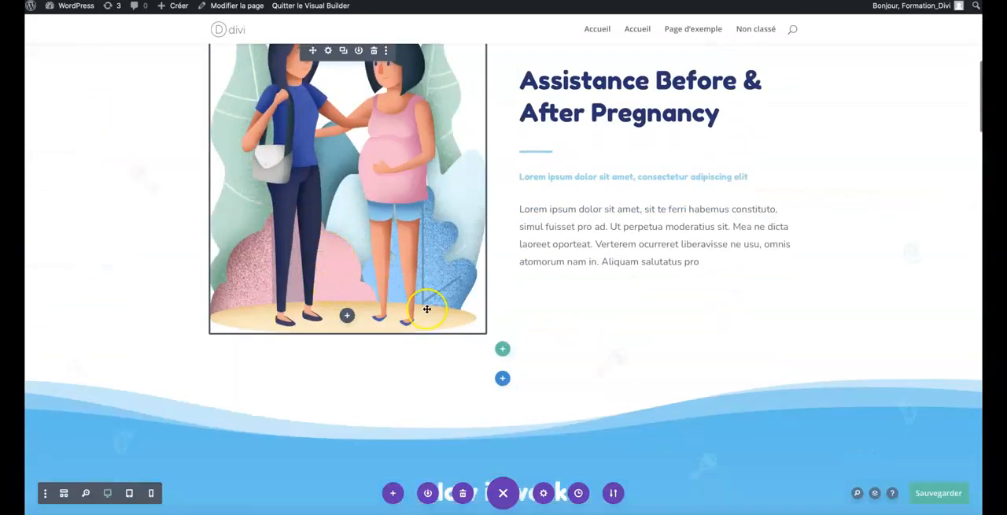
{"action": "left_click", "coordinate": [503, 381]}
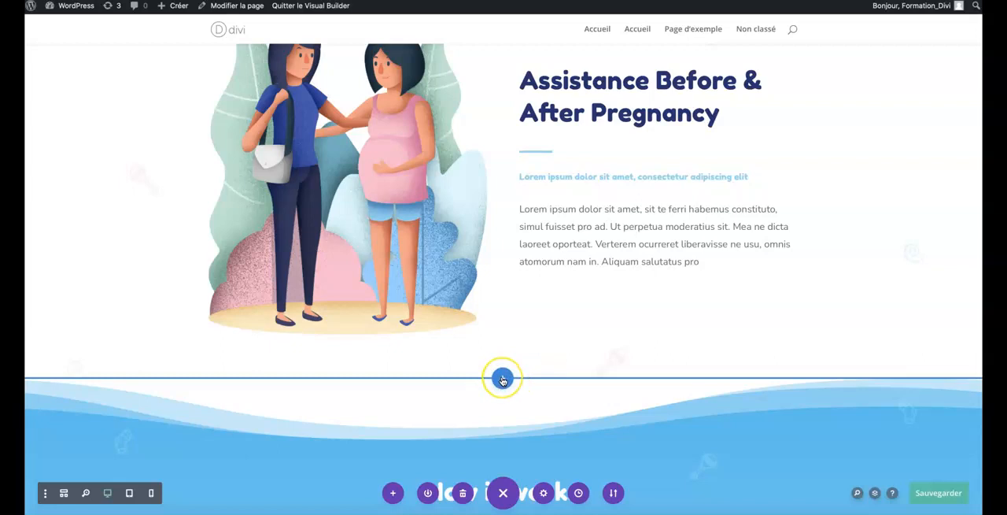
{"action": "left_click", "coordinate": [503, 380]}
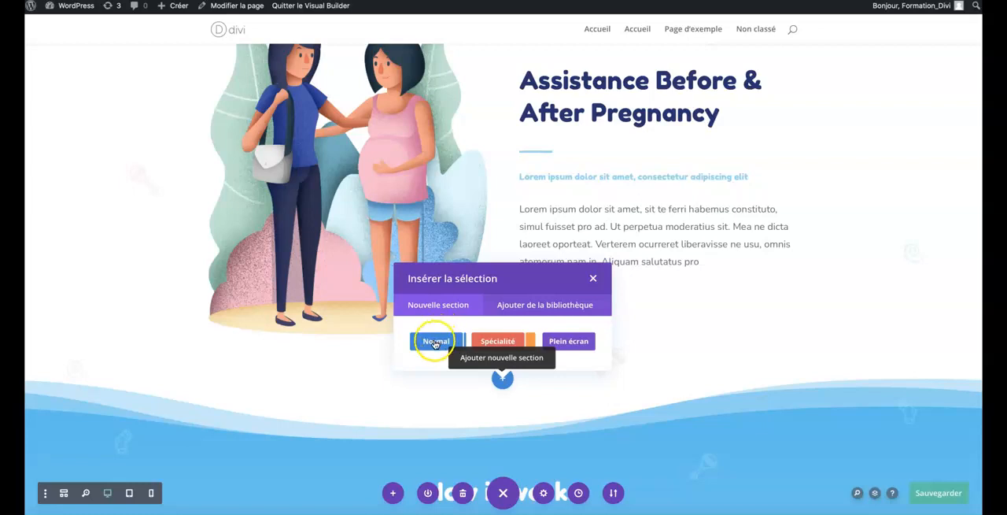
{"action": "left_click", "coordinate": [435, 342]}
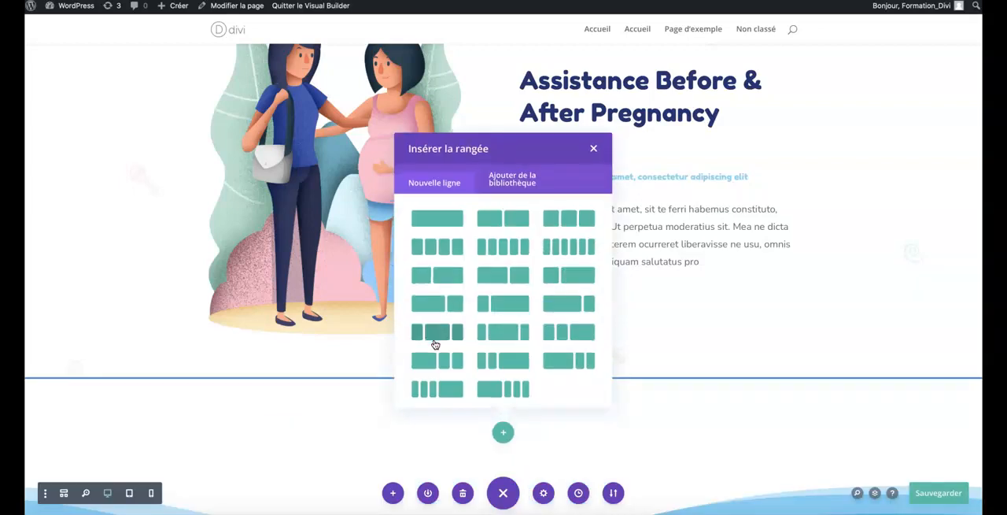
{"action": "scroll", "coordinate": [347, 414], "scroll_direction": "down", "scroll_amount": 2}
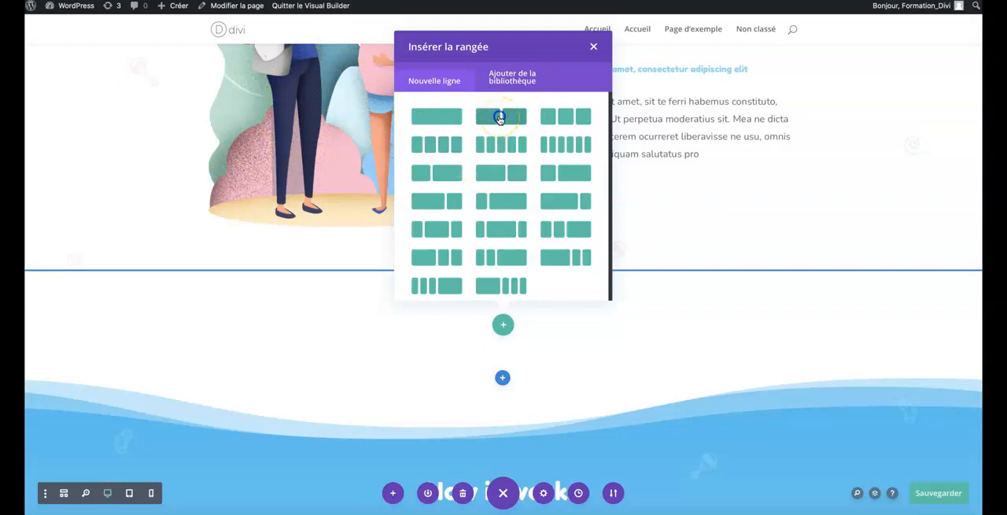
{"action": "left_click", "coordinate": [498, 119]}
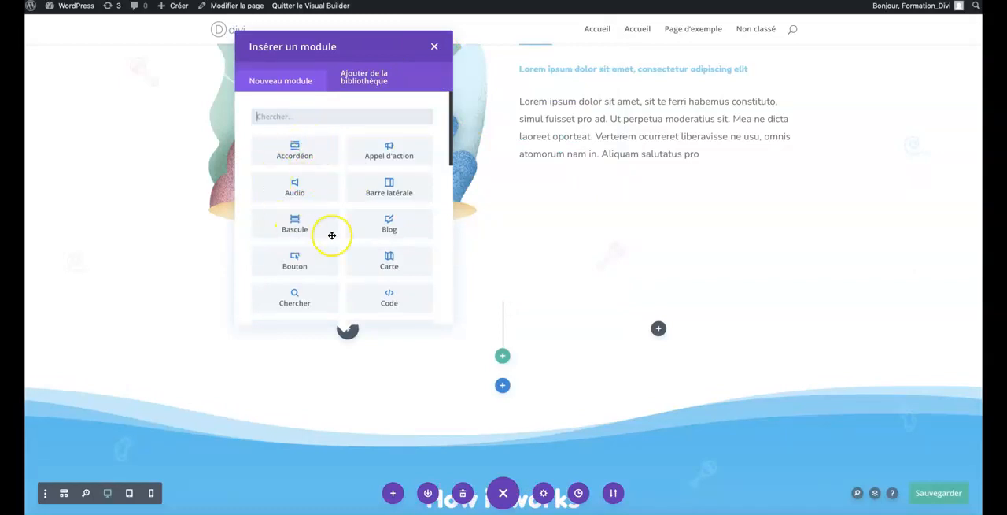
{"action": "left_click", "coordinate": [434, 49]}
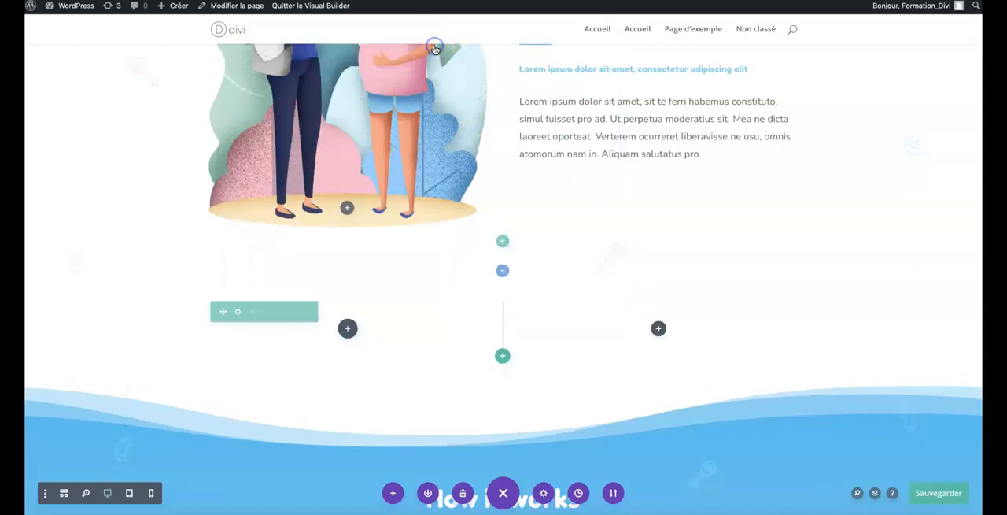
Insert a Spécialité section below the new two-column section and dismiss the column layout choice.
{"action": "scroll", "coordinate": [442, 193], "scroll_direction": "up", "scroll_amount": 3}
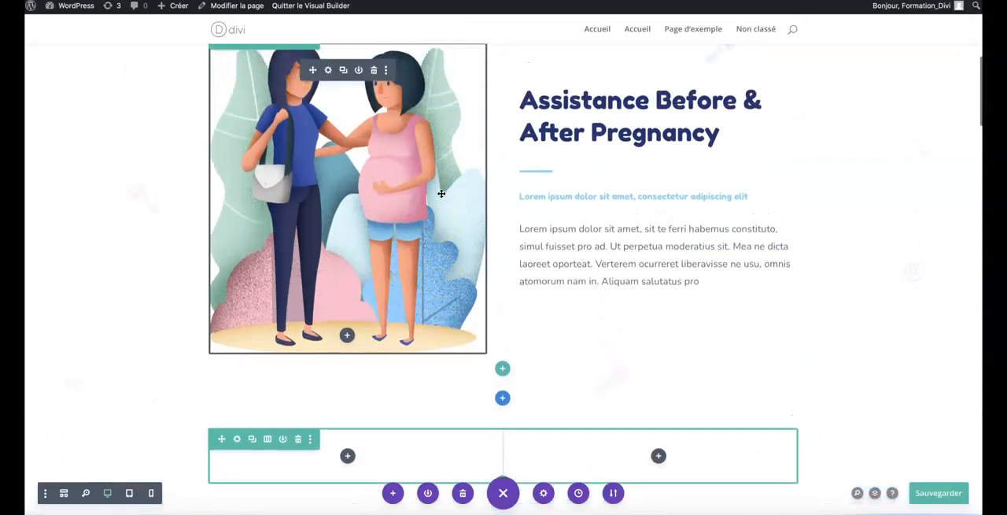
{"action": "scroll", "coordinate": [441, 194], "scroll_direction": "down", "scroll_amount": 1}
{"action": "scroll", "coordinate": [355, 138], "scroll_direction": "up", "scroll_amount": 1}
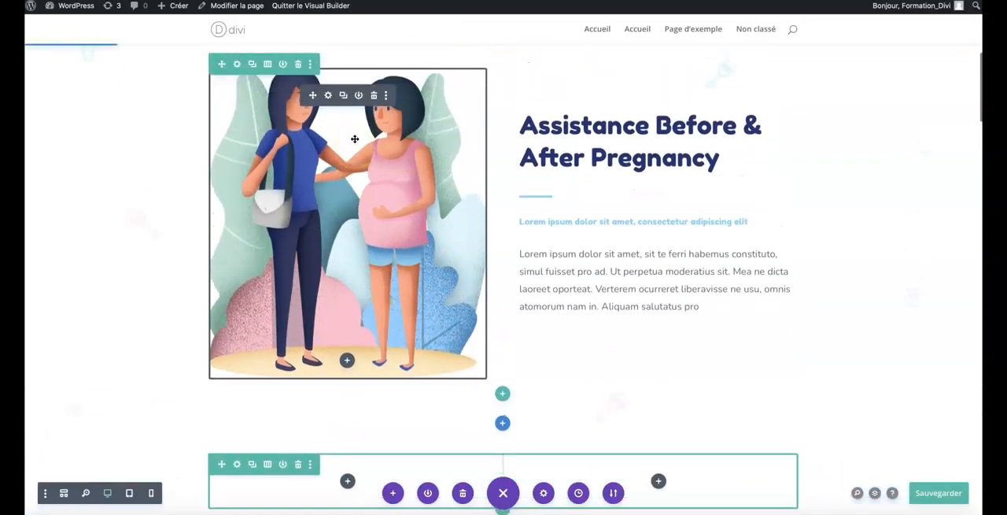
{"action": "scroll", "coordinate": [545, 177], "scroll_direction": "down", "scroll_amount": 3}
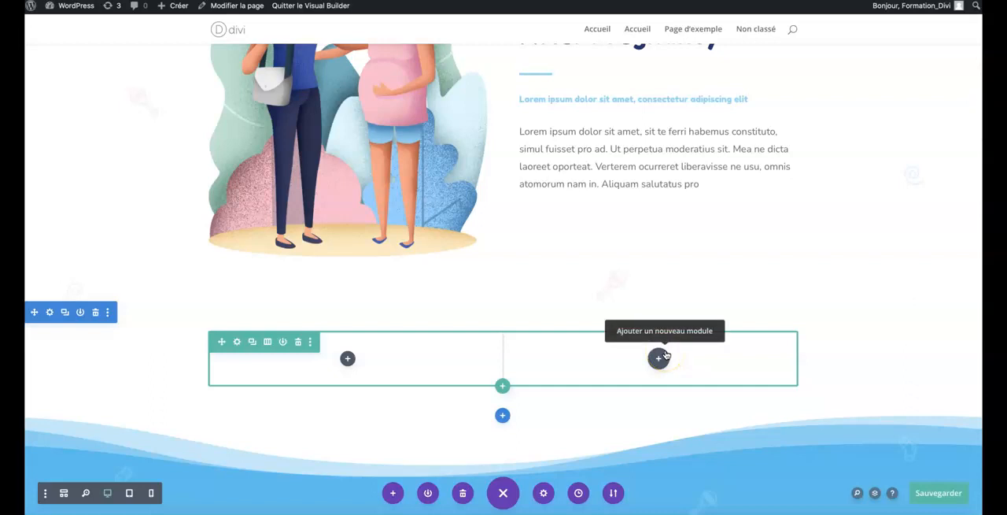
{"action": "left_click", "coordinate": [504, 417]}
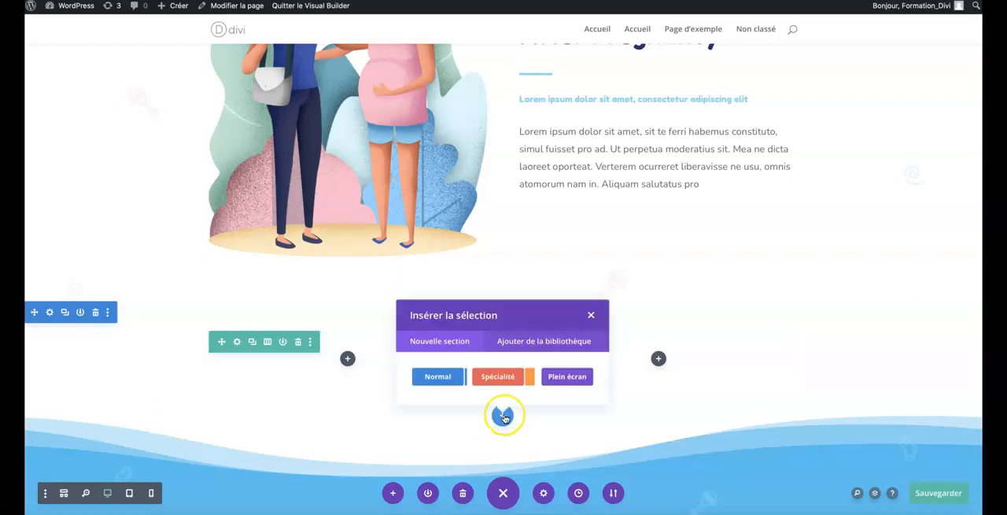
{"action": "left_click", "coordinate": [500, 384]}
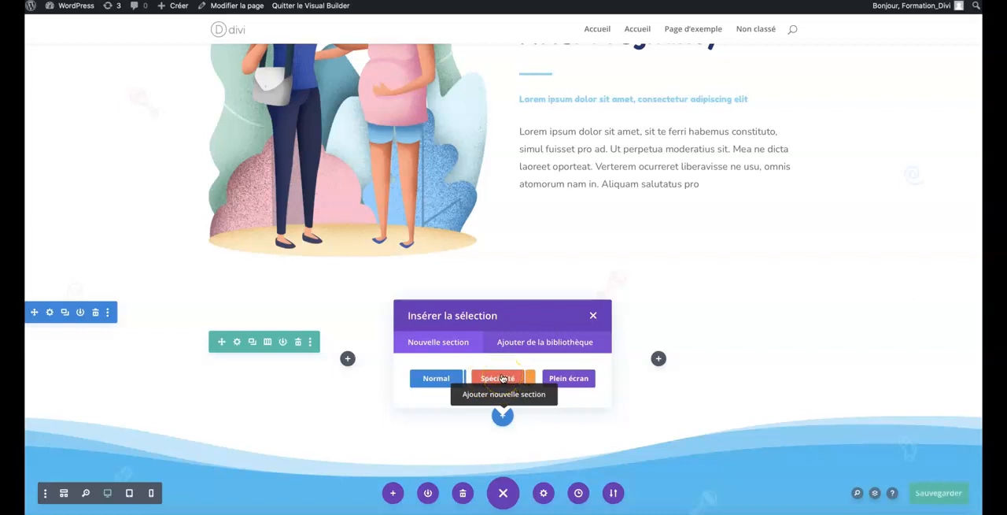
{"action": "left_click", "coordinate": [502, 379]}
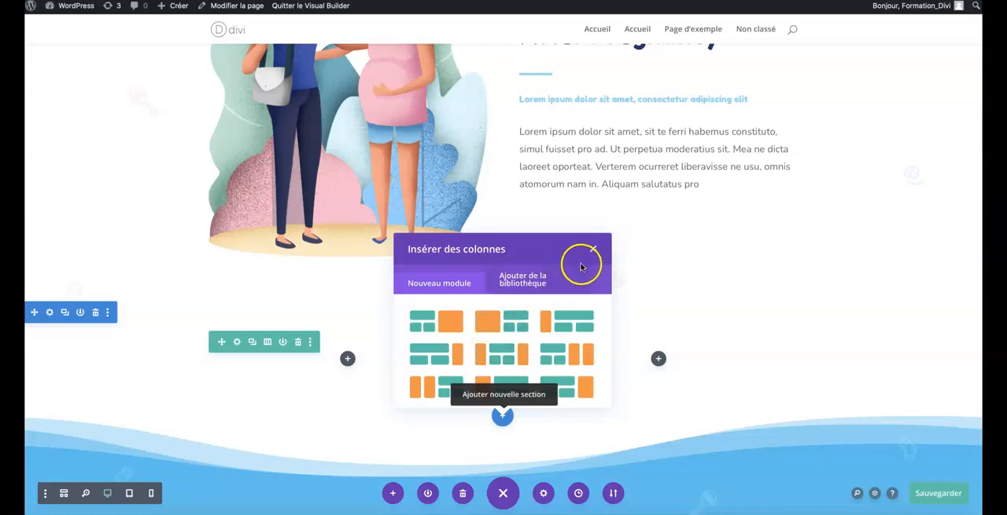
{"action": "left_click", "coordinate": [593, 249]}
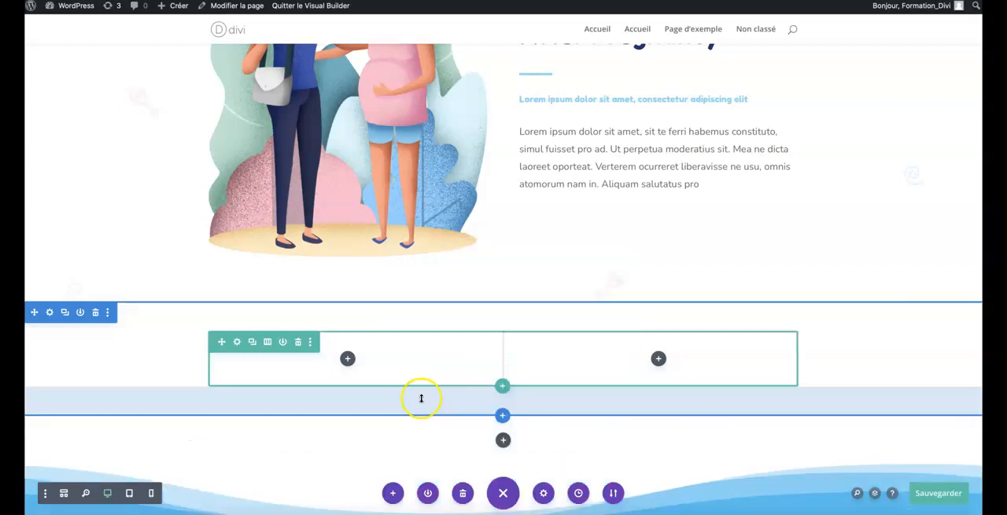
Insert a Plein écran section directly below the two-column section and dismiss the module choice.
{"action": "left_click", "coordinate": [502, 417]}
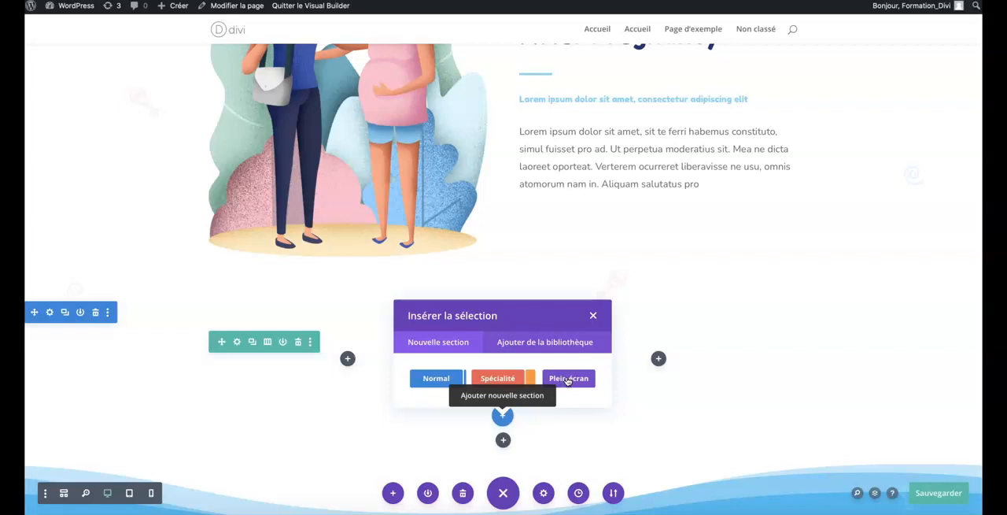
{"action": "left_click", "coordinate": [567, 379]}
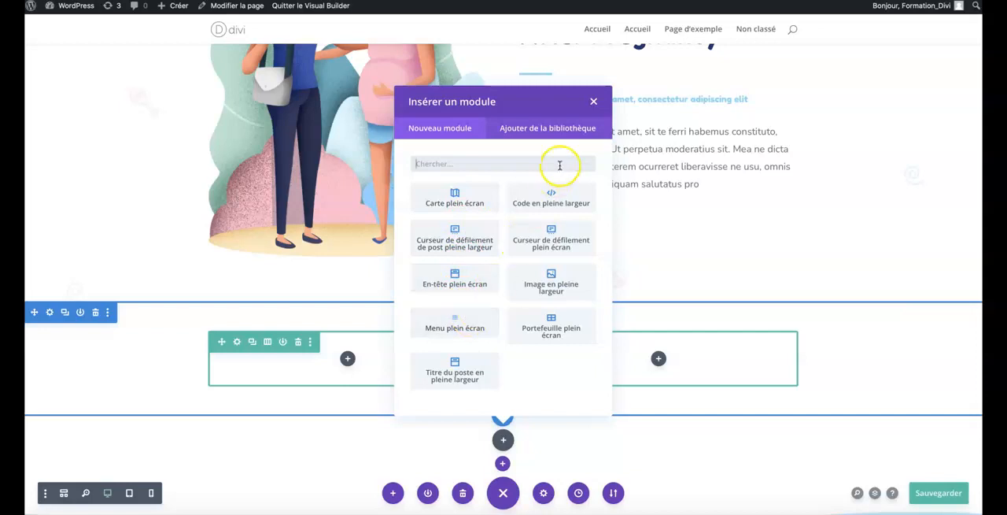
{"action": "left_click", "coordinate": [594, 104]}
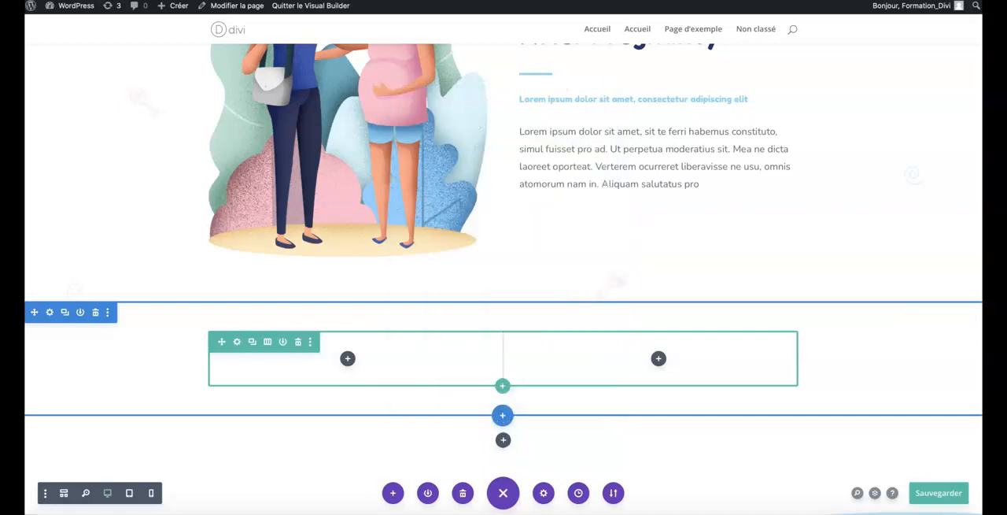
Move the Assistance Before & After Pregnancy section above the Babysitter Services header section.
{"action": "scroll", "coordinate": [86, 216], "scroll_direction": "up", "scroll_amount": 10}
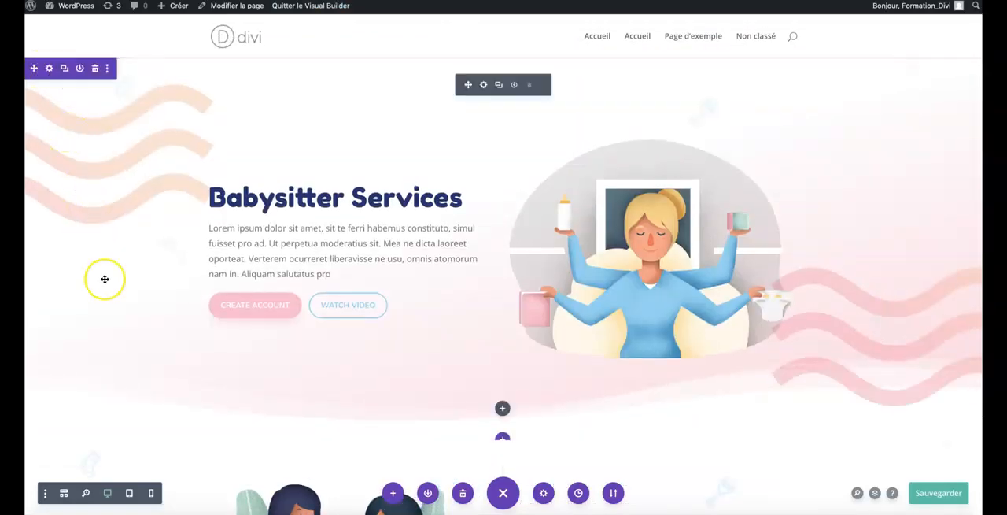
{"action": "scroll", "coordinate": [103, 279], "scroll_direction": "down", "scroll_amount": 4}
{"action": "scroll", "coordinate": [103, 278], "scroll_direction": "up", "scroll_amount": 4}
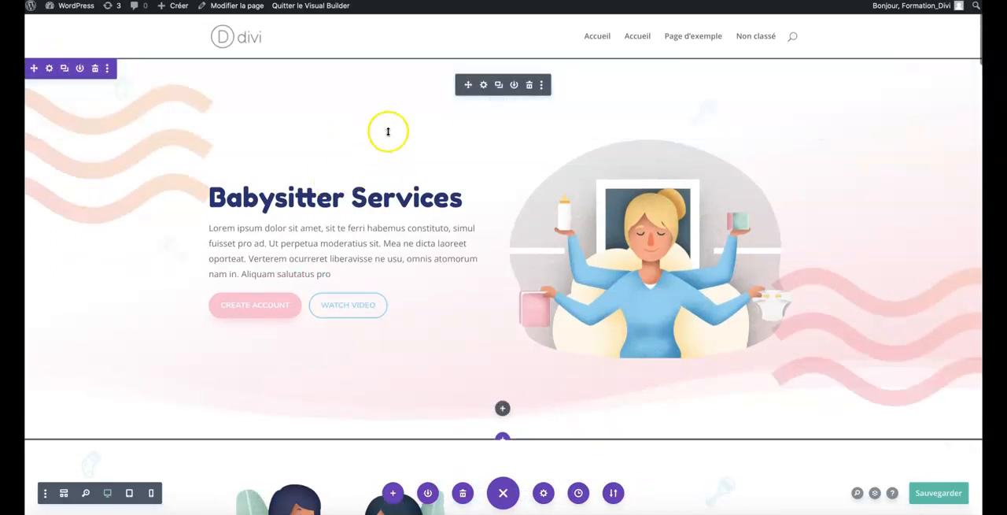
{"action": "scroll", "coordinate": [330, 219], "scroll_direction": "down", "scroll_amount": 4}
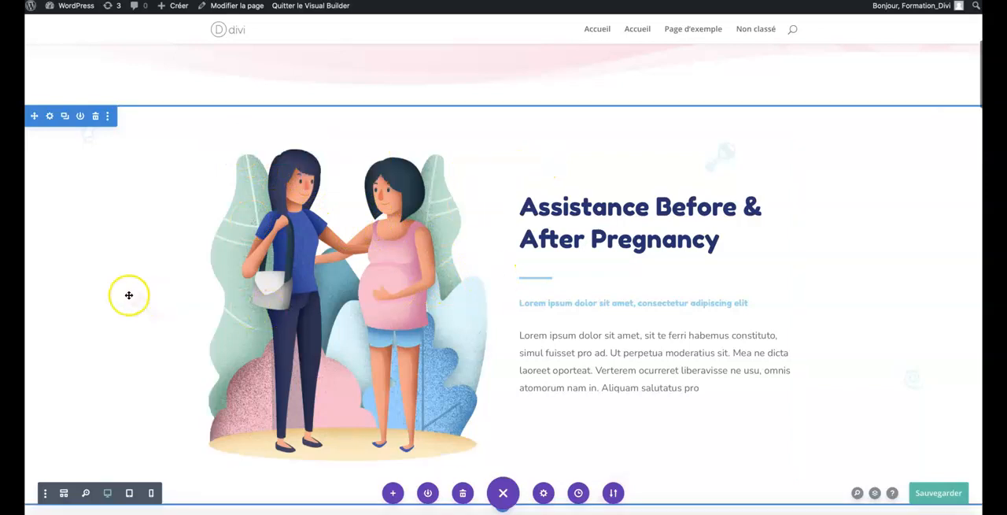
{"action": "scroll", "coordinate": [86, 162], "scroll_direction": "up", "scroll_amount": 1}
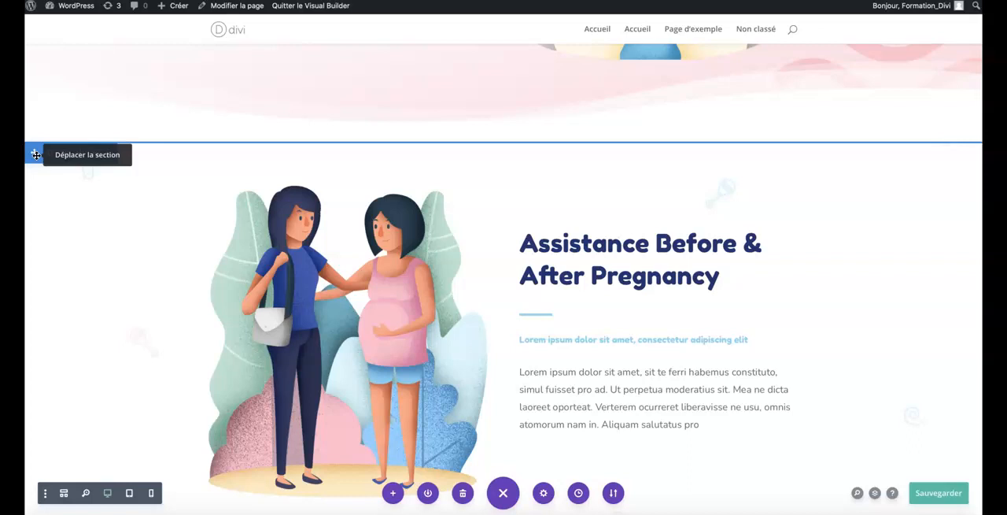
{"action": "left_click_drag", "start_coordinate": [36, 155], "coordinate": [35, 61]}
{"action": "scroll", "coordinate": [92, 179], "scroll_direction": "up", "scroll_amount": 1}
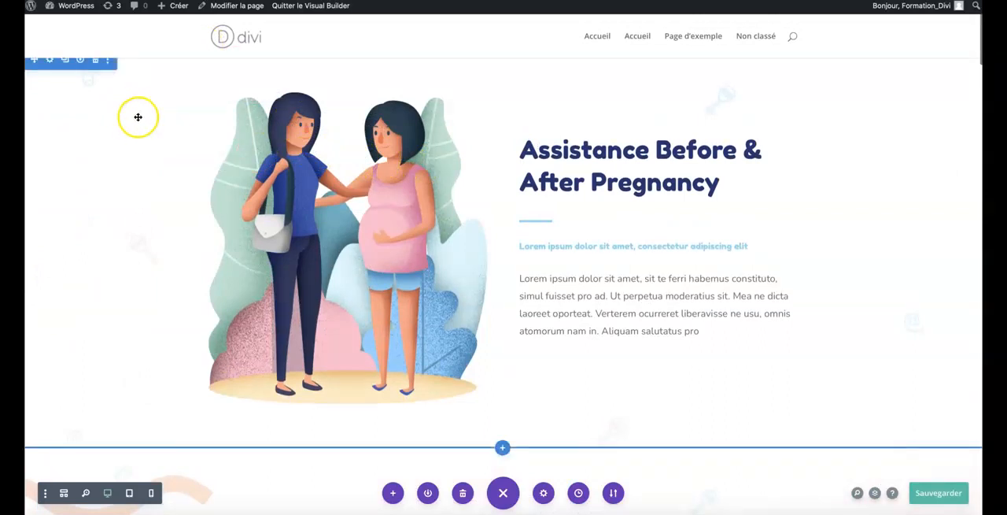
Examine the rearranged page from the Babysitter Services header through Features and back to the newly added empty sections.
{"action": "scroll", "coordinate": [97, 95], "scroll_direction": "down", "scroll_amount": 3}
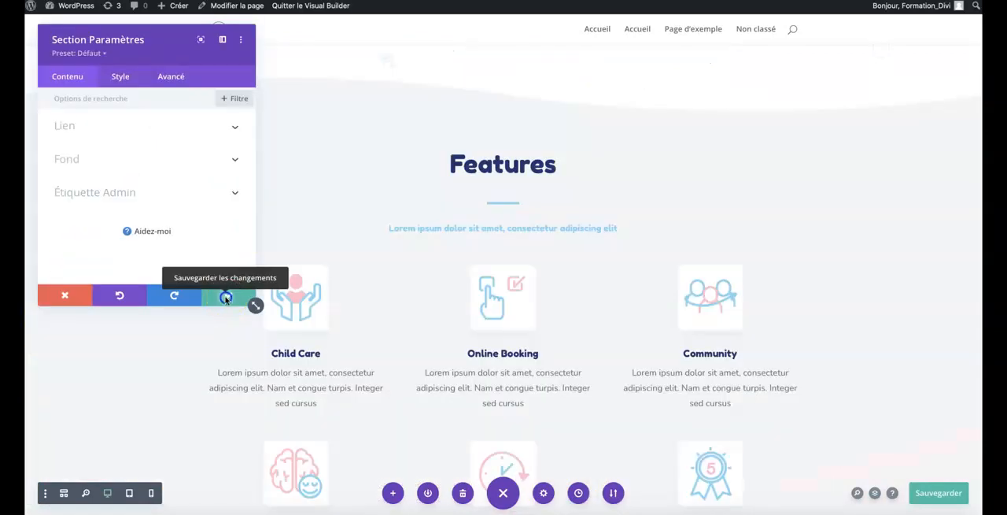
{"action": "left_click", "coordinate": [236, 296]}
{"action": "scroll", "coordinate": [225, 297], "scroll_direction": "down", "scroll_amount": 3}
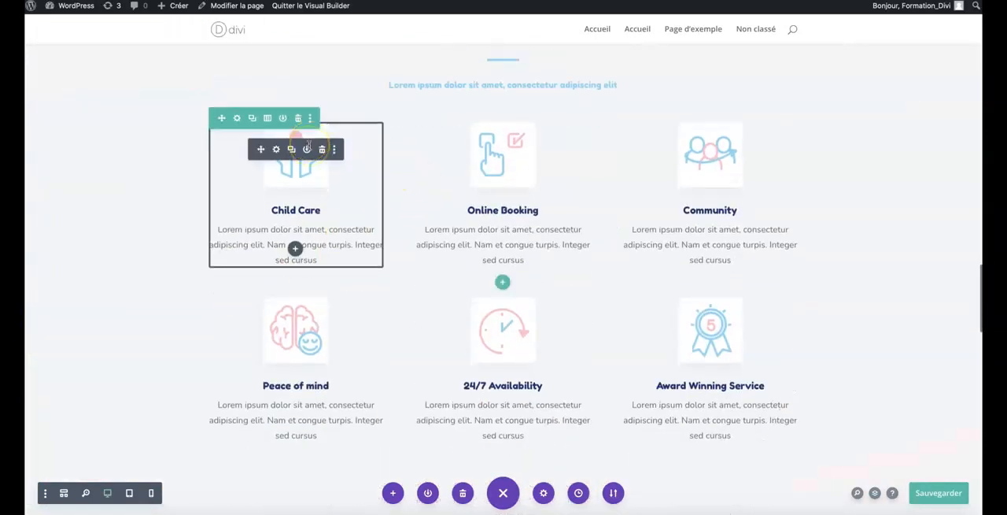
{"action": "scroll", "coordinate": [307, 150], "scroll_direction": "down", "scroll_amount": 1}
{"action": "scroll", "coordinate": [309, 145], "scroll_direction": "up", "scroll_amount": 5}
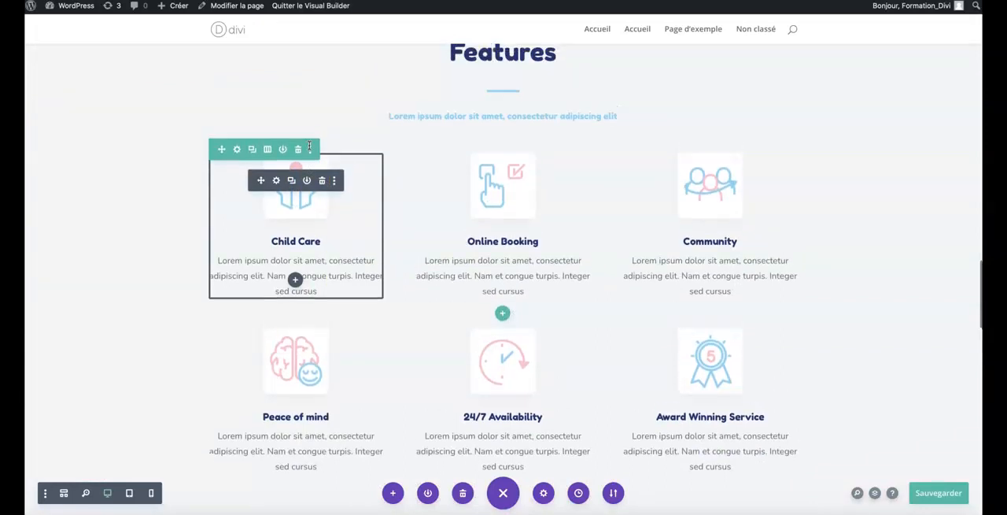
{"action": "scroll", "coordinate": [309, 144], "scroll_direction": "up", "scroll_amount": 20}
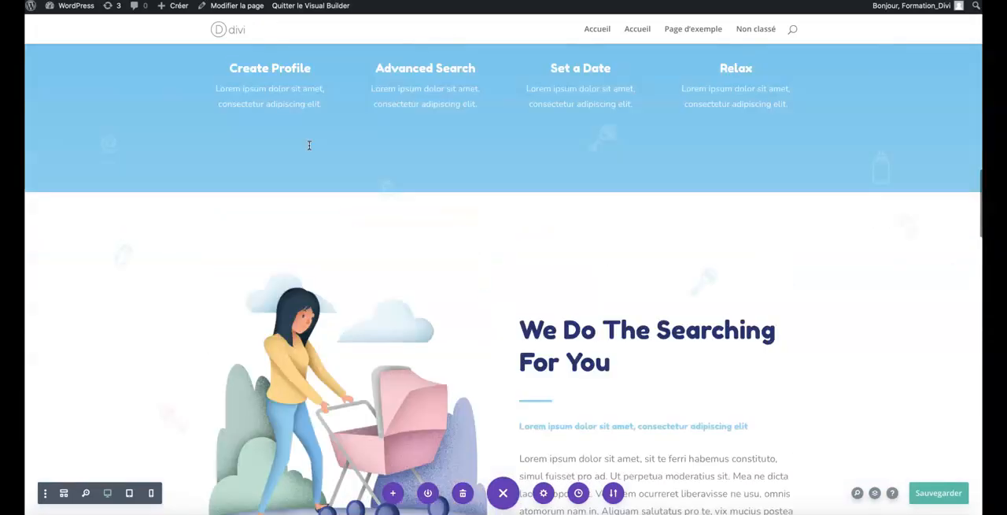
{"action": "scroll", "coordinate": [309, 145], "scroll_direction": "up", "scroll_amount": 15}
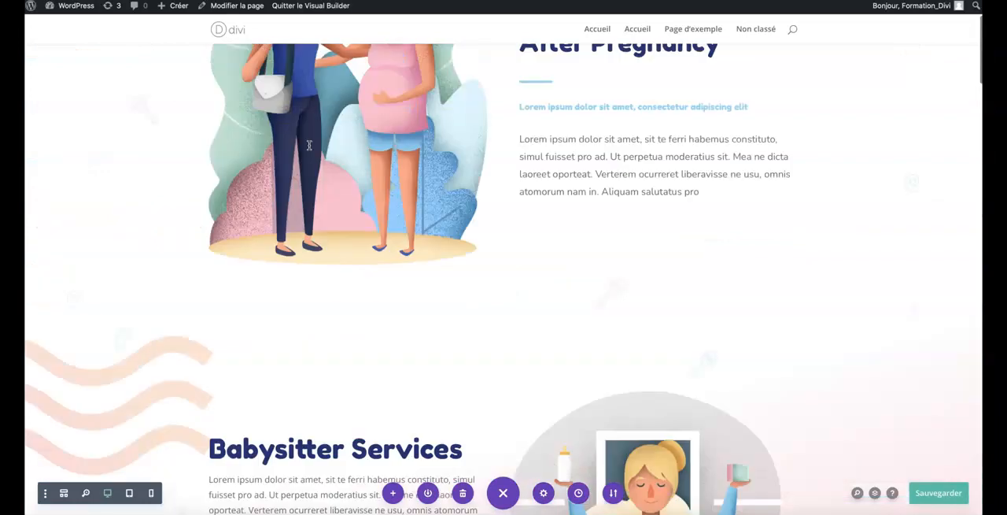
{"action": "scroll", "coordinate": [309, 145], "scroll_direction": "down", "scroll_amount": 15}
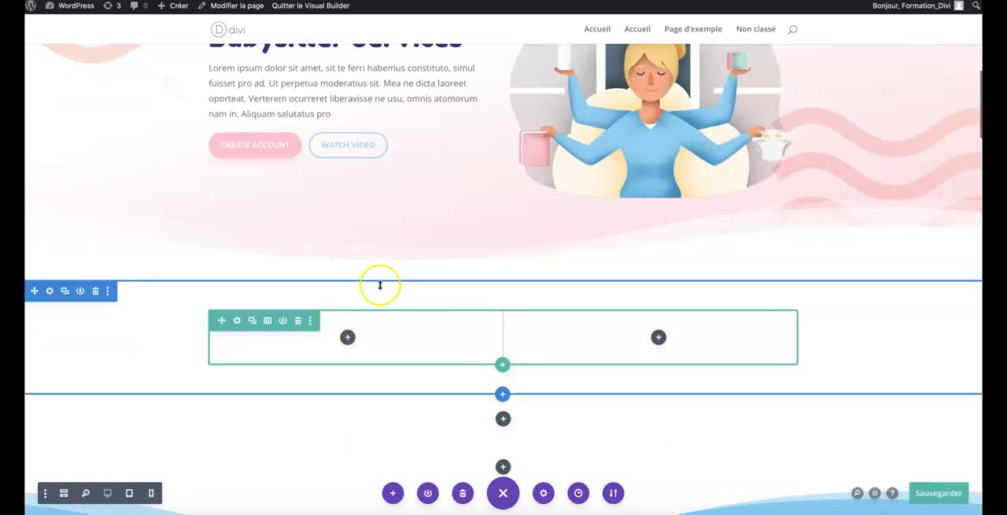
Open the settings of the Assistance Before & After Pregnancy section's image module and move the settings window over the text column.
{"action": "scroll", "coordinate": [380, 285], "scroll_direction": "up", "scroll_amount": 3}
{"action": "scroll", "coordinate": [380, 285], "scroll_direction": "up", "scroll_amount": 5}
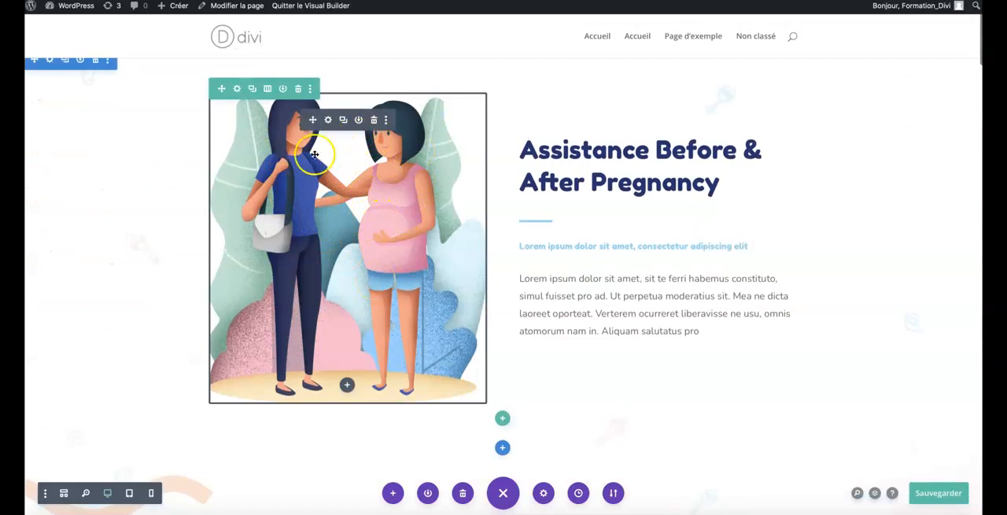
{"action": "left_click", "coordinate": [327, 120]}
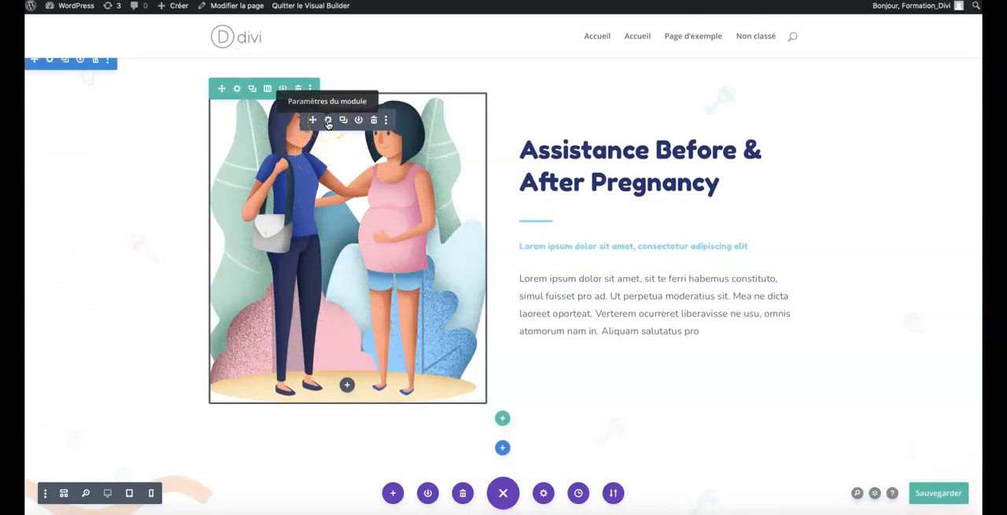
{"action": "left_click", "coordinate": [328, 122]}
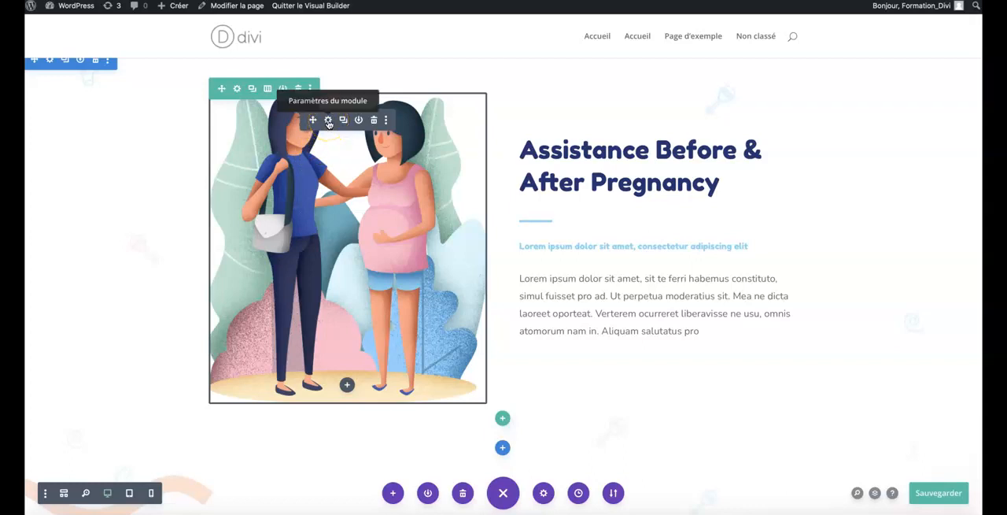
{"action": "left_click", "coordinate": [328, 122]}
{"action": "left_click_drag", "start_coordinate": [145, 45], "coordinate": [690, 63]}
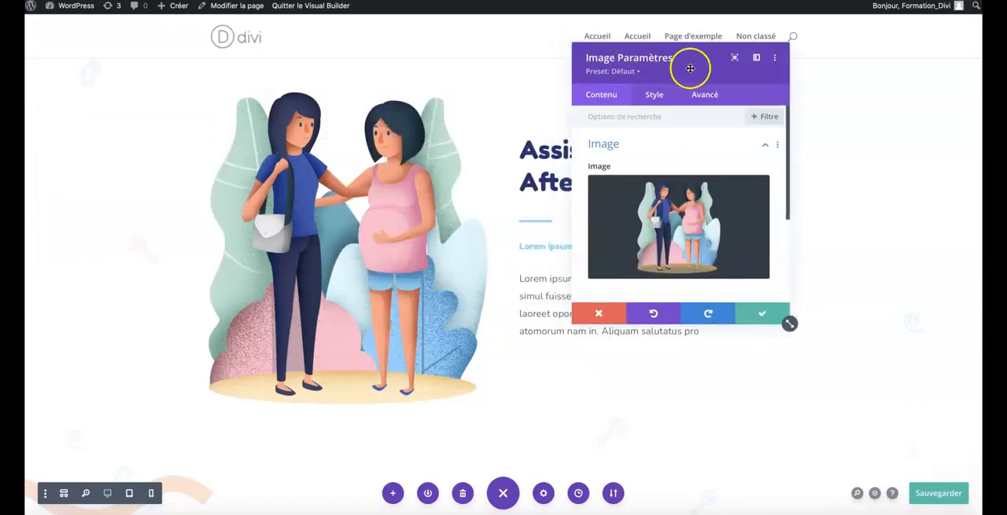
{"action": "mouse_move", "coordinate": [629, 225]}
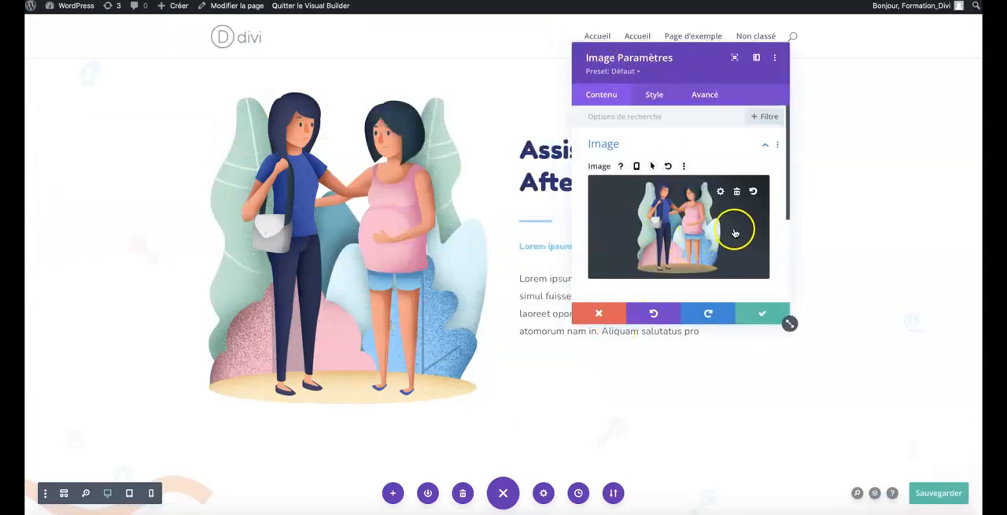
Replace the module's image with the round blue illustration of a dark-haired woman from the Médiathèque.
{"action": "left_click", "coordinate": [672, 220]}
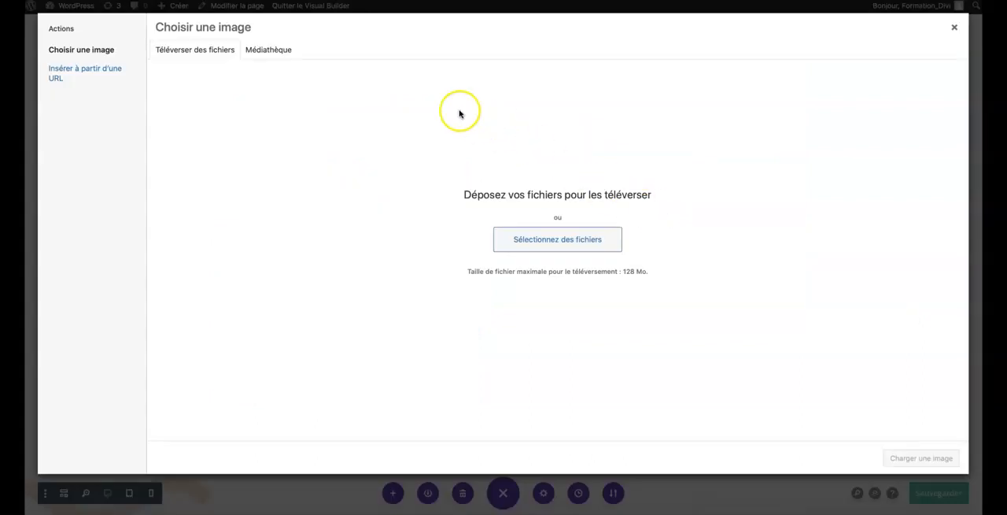
{"action": "left_click", "coordinate": [269, 52]}
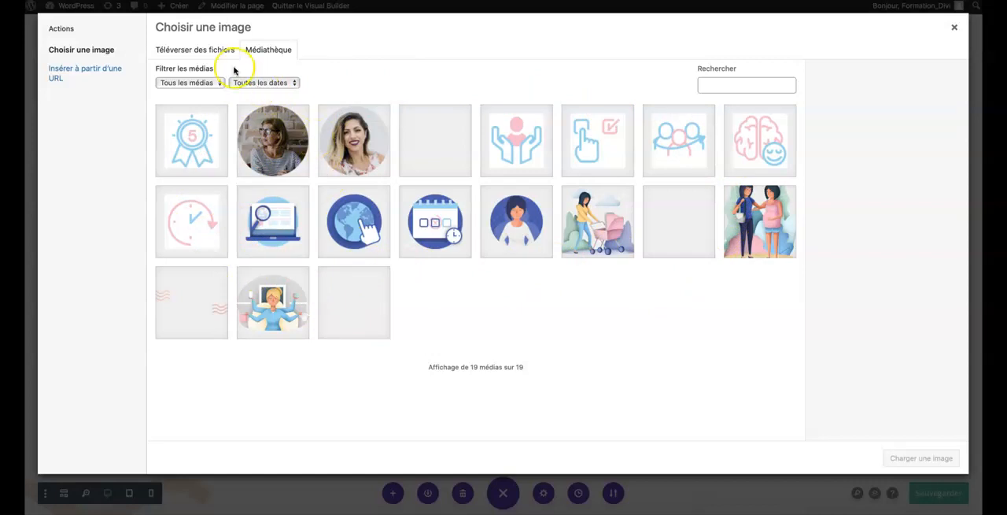
{"action": "left_click", "coordinate": [206, 56]}
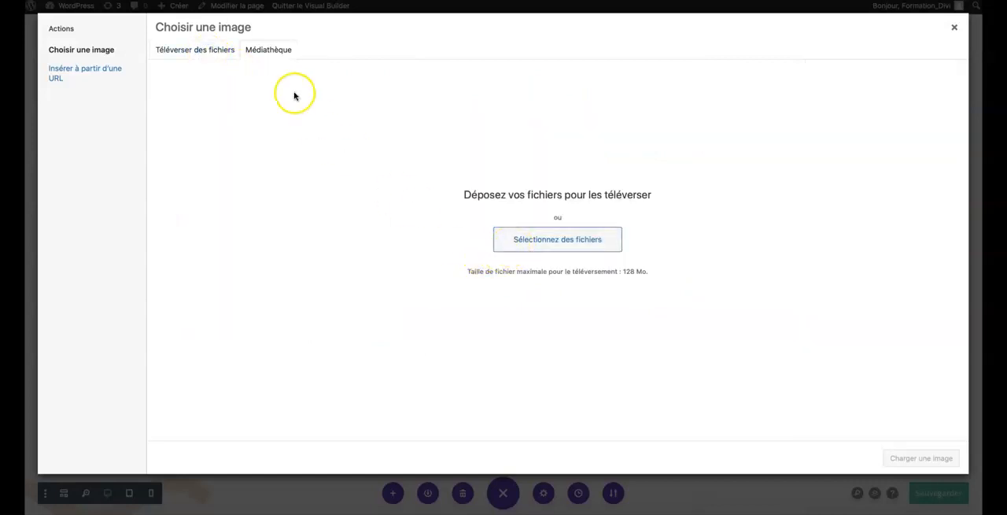
{"action": "left_click", "coordinate": [265, 49]}
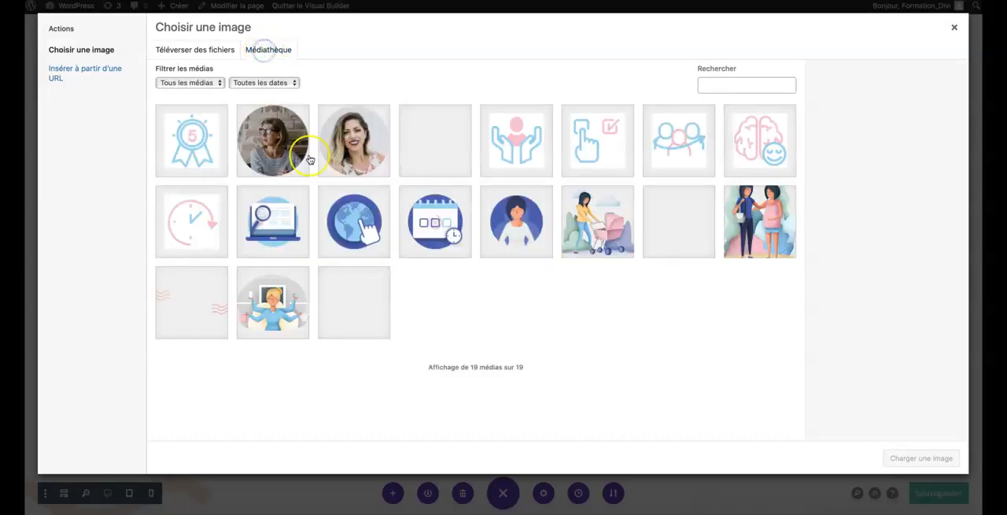
{"action": "left_click", "coordinate": [509, 218]}
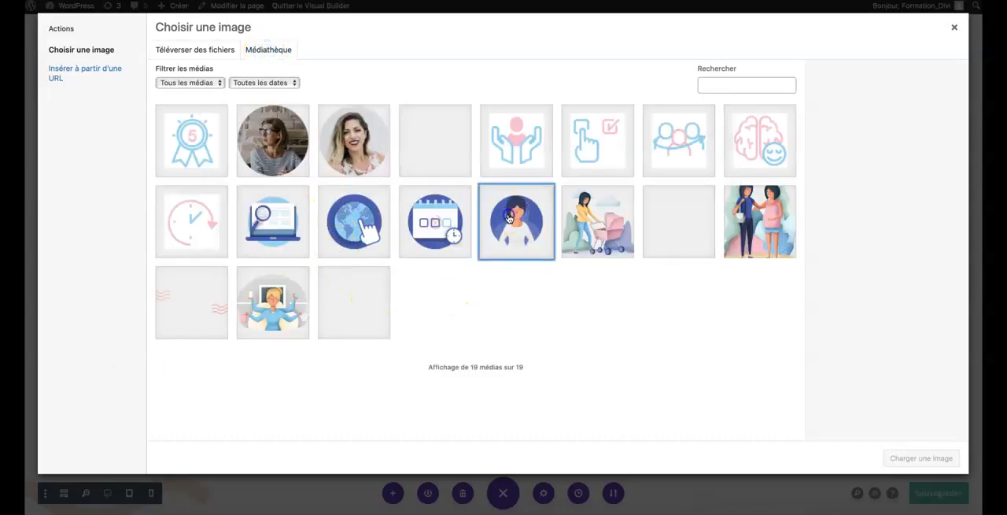
{"action": "left_click", "coordinate": [903, 460]}
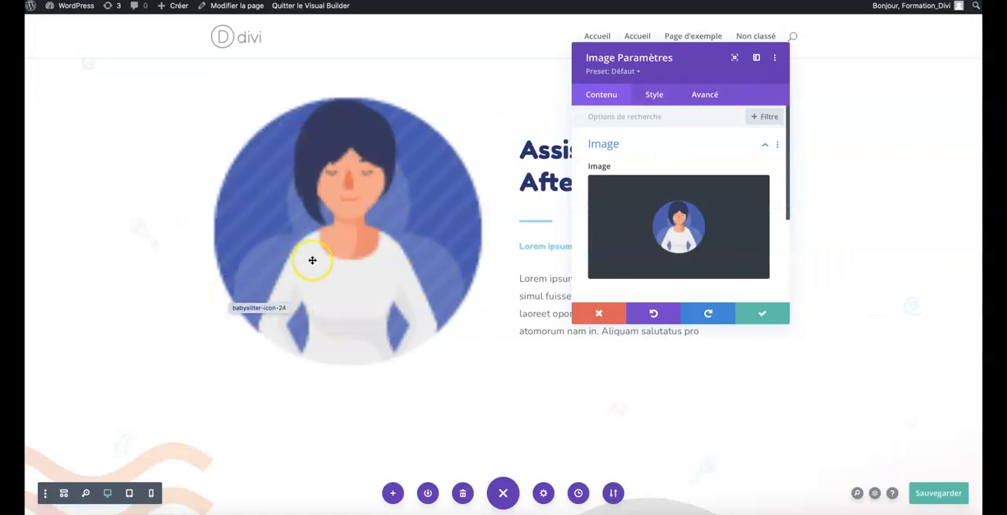
Replace the image with portraits-circle-small_1-6.png from the Médiathèque, then reopen the image chooser and close it without a selection.
{"action": "left_click", "coordinate": [677, 234]}
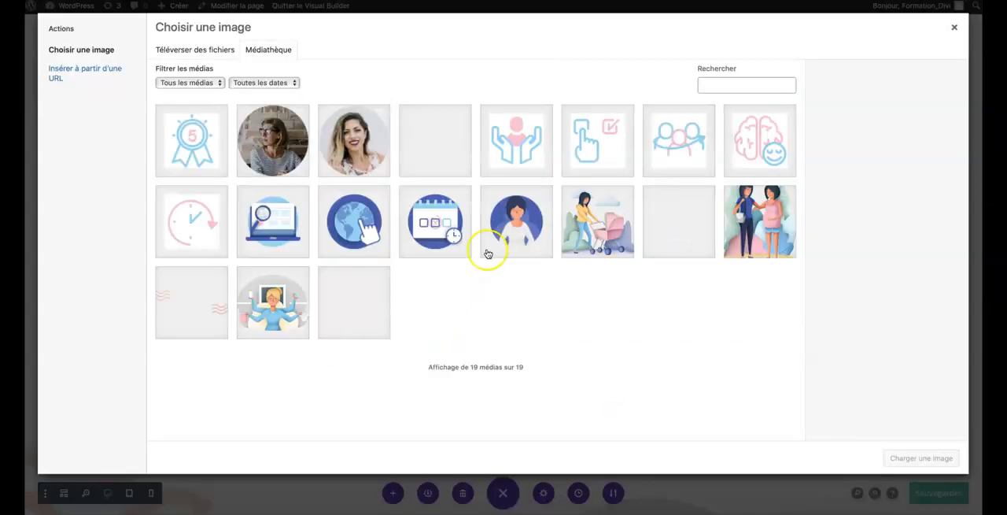
{"action": "left_click", "coordinate": [352, 137]}
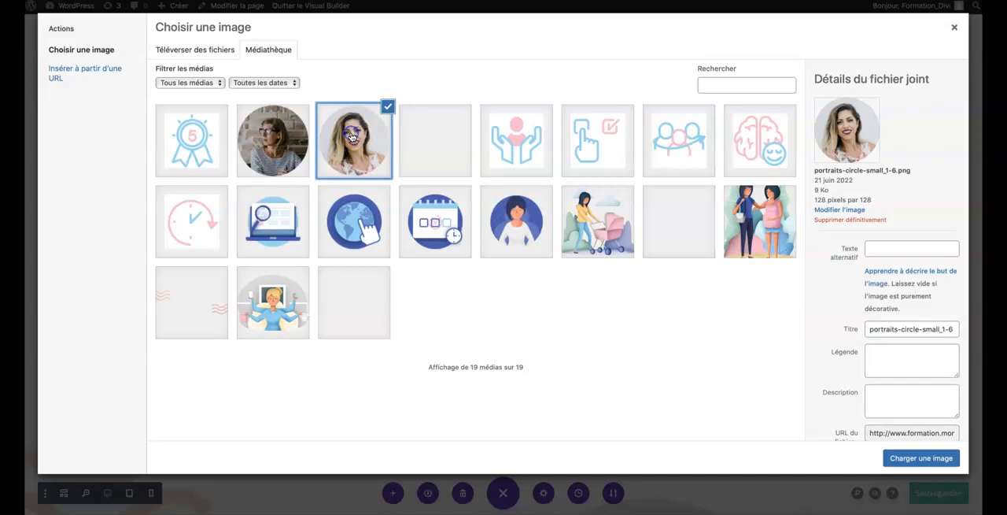
{"action": "left_click", "coordinate": [915, 462]}
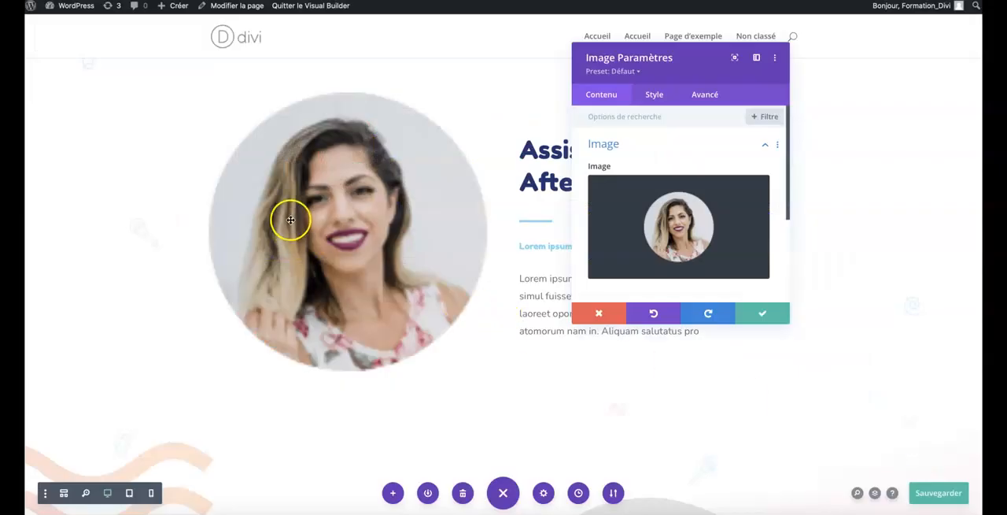
{"action": "left_click", "coordinate": [652, 233]}
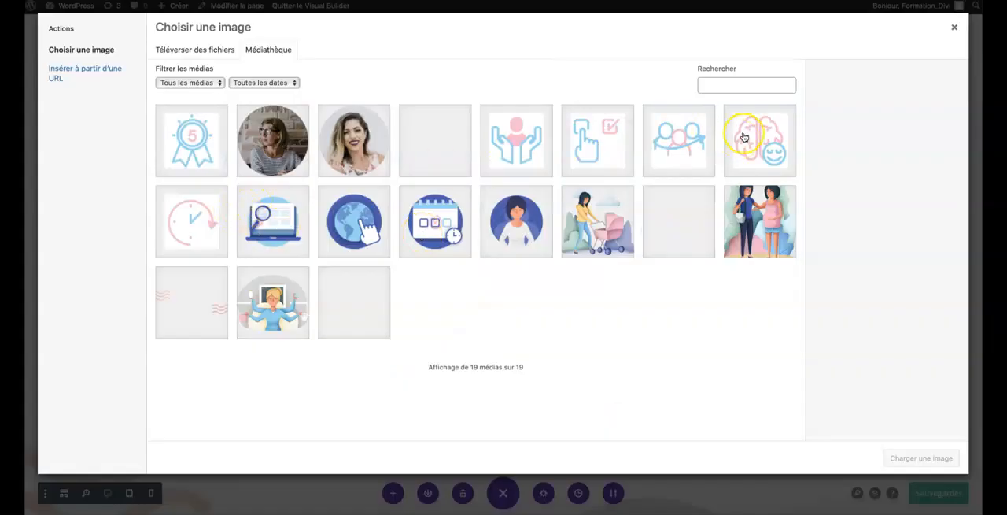
{"action": "left_click", "coordinate": [955, 28]}
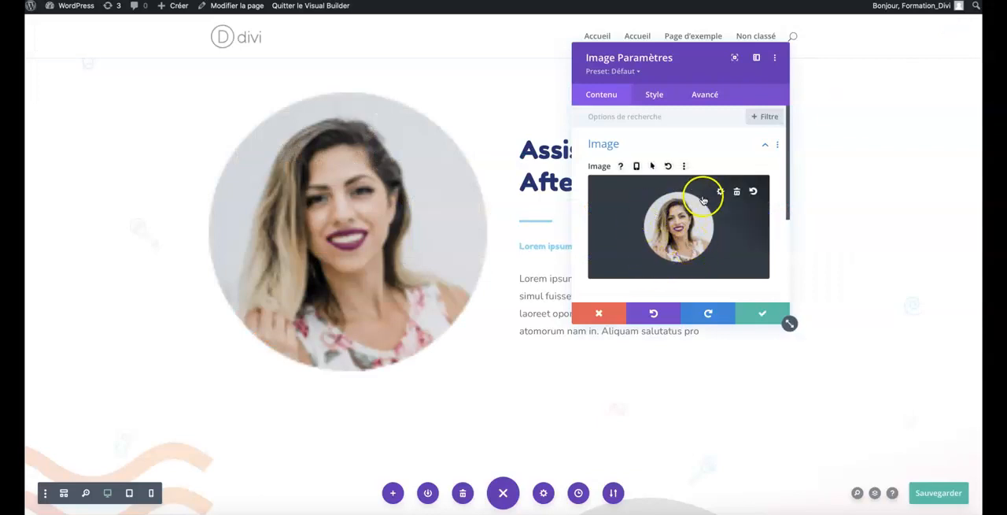
Undo both image replacements, redo and undo the first one again, and save the image module's settings.
{"action": "left_click", "coordinate": [653, 314]}
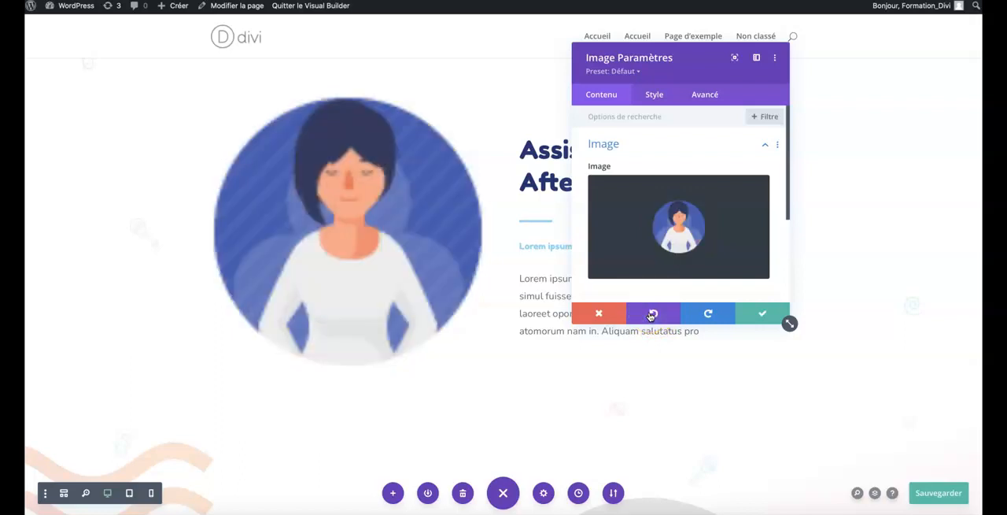
{"action": "left_click", "coordinate": [651, 314]}
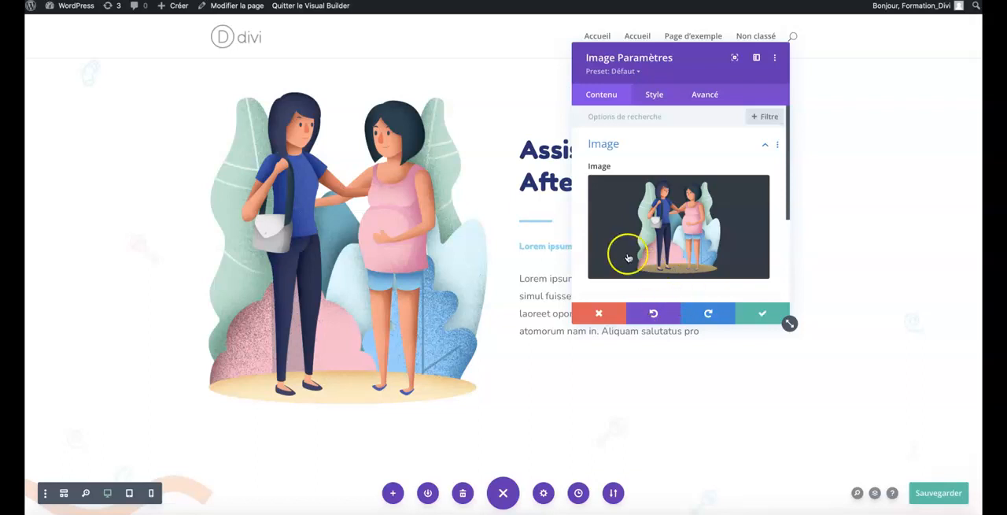
{"action": "left_click", "coordinate": [710, 316]}
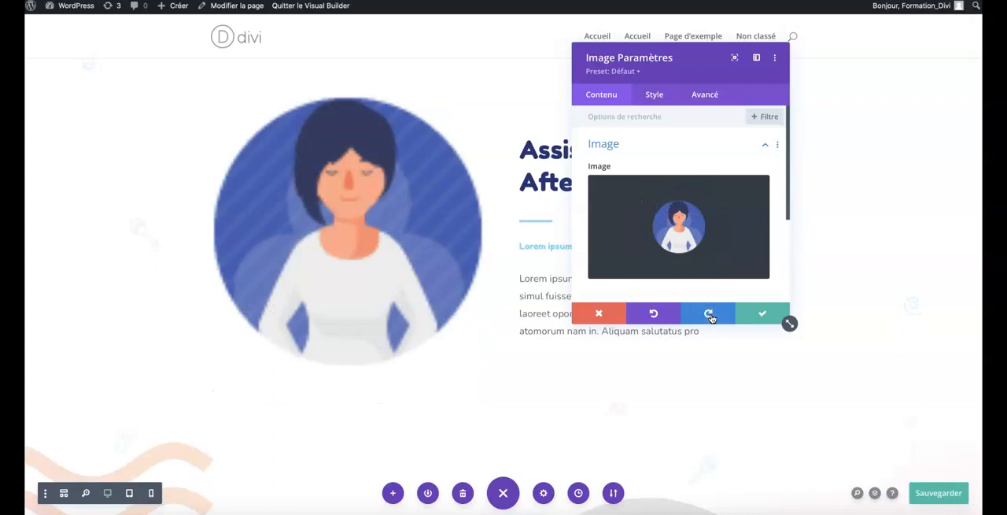
{"action": "left_click", "coordinate": [656, 314]}
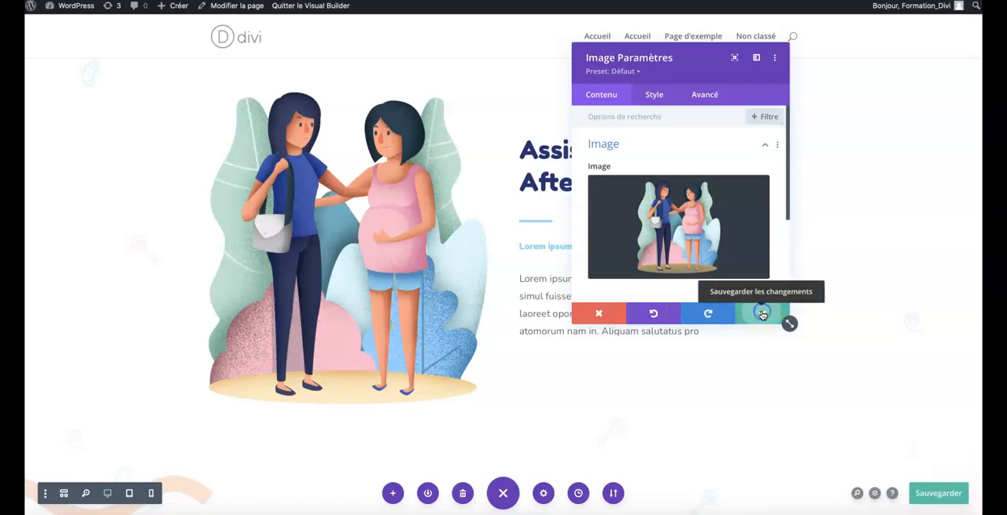
{"action": "left_click", "coordinate": [763, 314]}
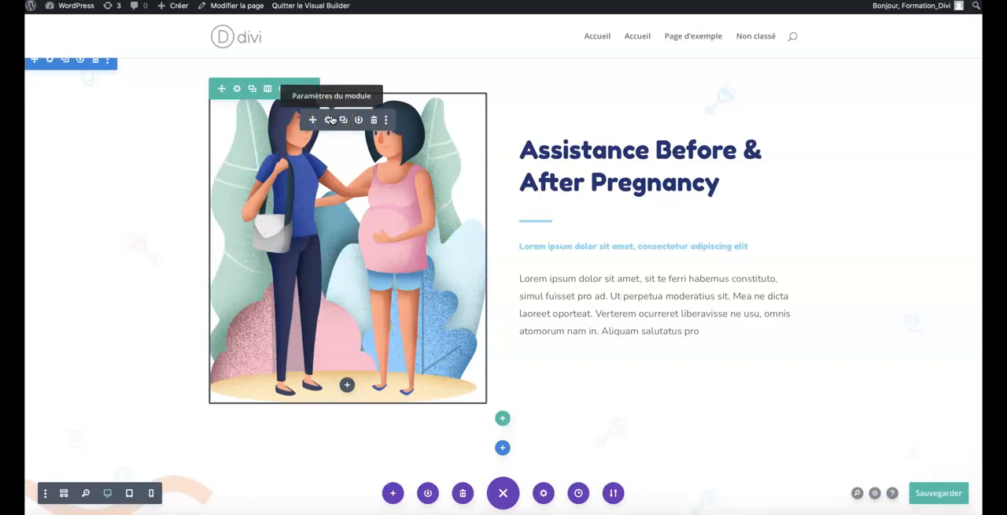
Duplicate the pregnancy illustration module and move the copy into the other column above the Assistance Before & After Pregnancy heading.
{"action": "scroll", "coordinate": [334, 154], "scroll_direction": "down", "scroll_amount": 1}
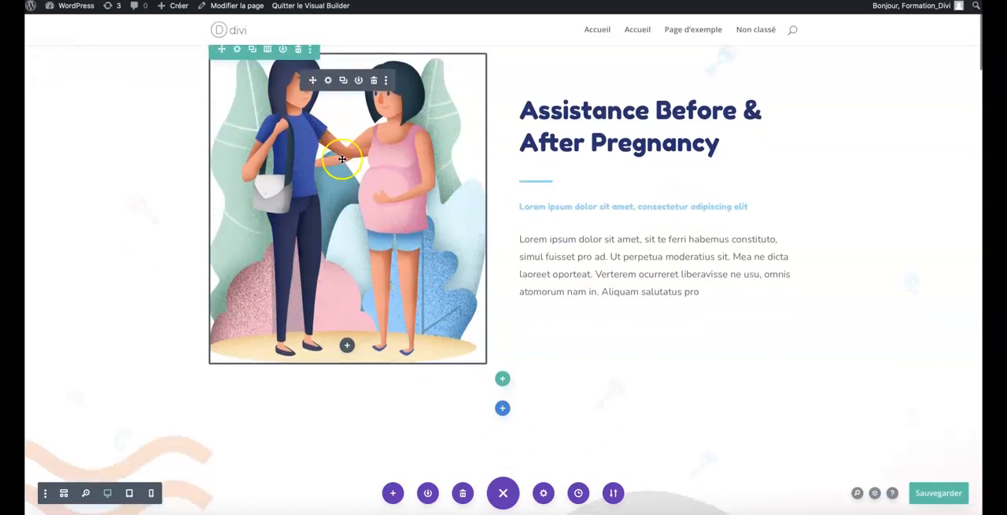
{"action": "left_click", "coordinate": [344, 82]}
{"action": "scroll", "coordinate": [346, 251], "scroll_direction": "down", "scroll_amount": 4}
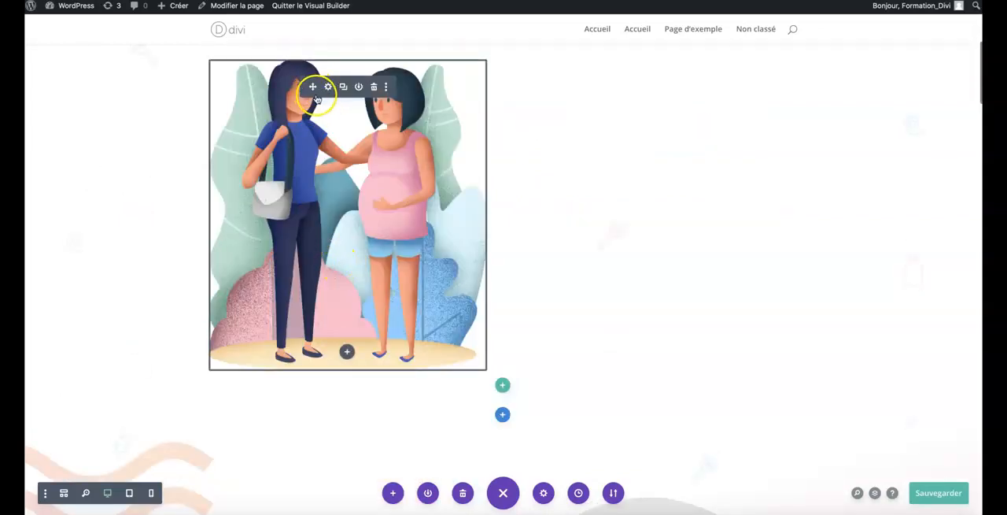
{"action": "left_click_drag", "start_coordinate": [312, 86], "coordinate": [609, 130]}
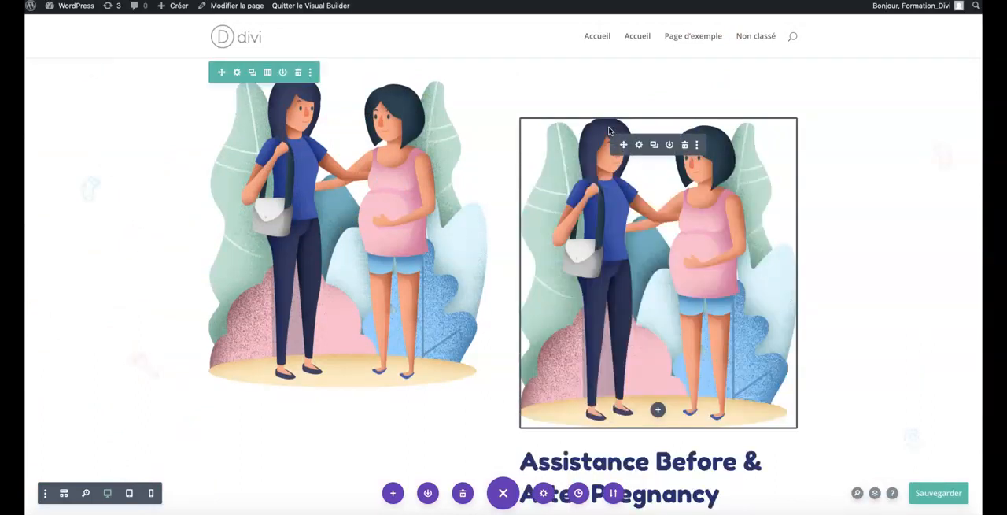
Delete the duplicated image module above the Assistance Before & After Pregnancy heading.
{"action": "scroll", "coordinate": [638, 191], "scroll_direction": "down", "scroll_amount": 1}
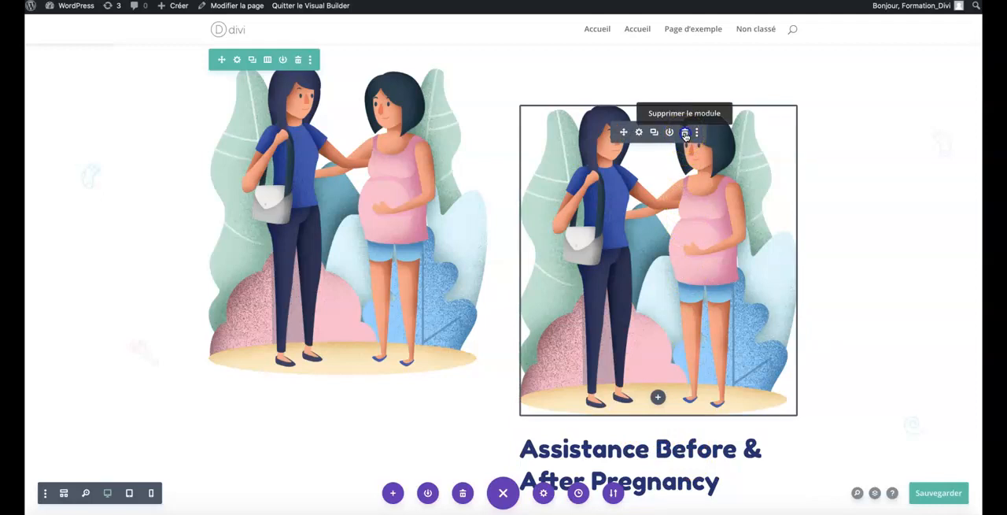
{"action": "left_click", "coordinate": [685, 133]}
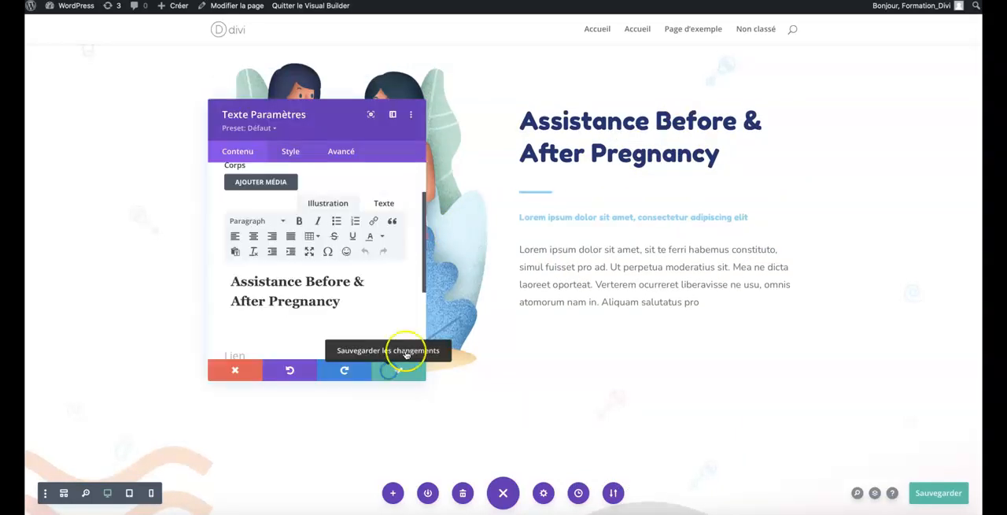
{"action": "left_click", "coordinate": [402, 367]}
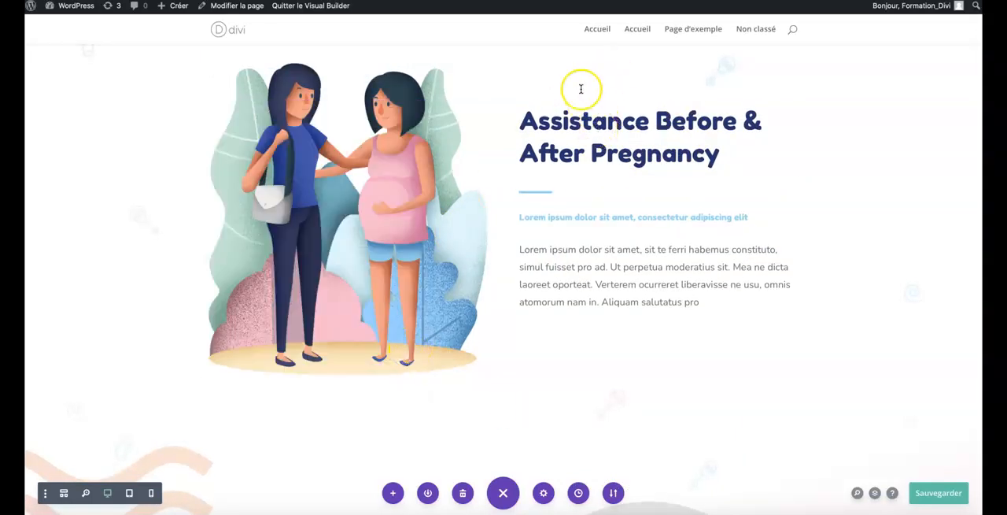
Replace the Assistance Before & After Pregnancy heading text with "Site de babysitter" in the text module's settings.
{"action": "scroll", "coordinate": [611, 150], "scroll_direction": "up", "scroll_amount": 1}
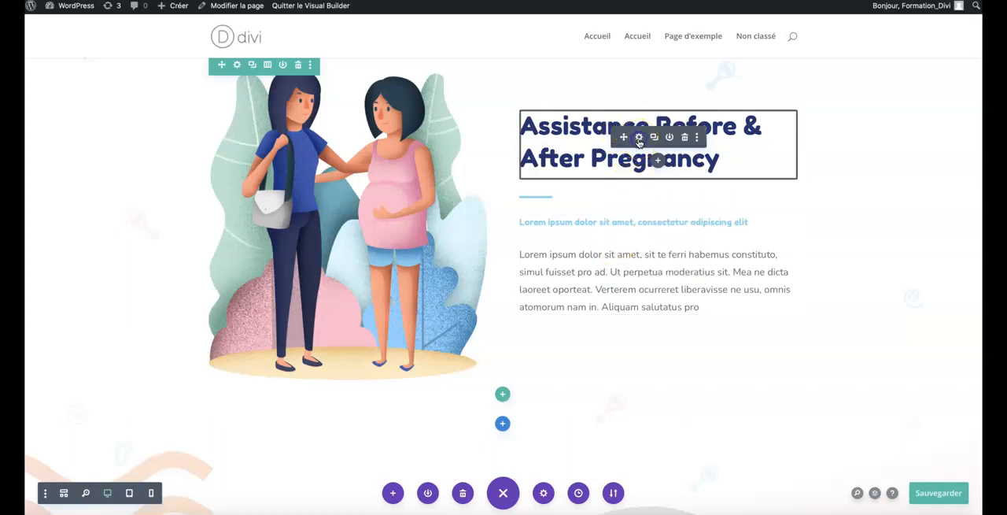
{"action": "left_click", "coordinate": [639, 138]}
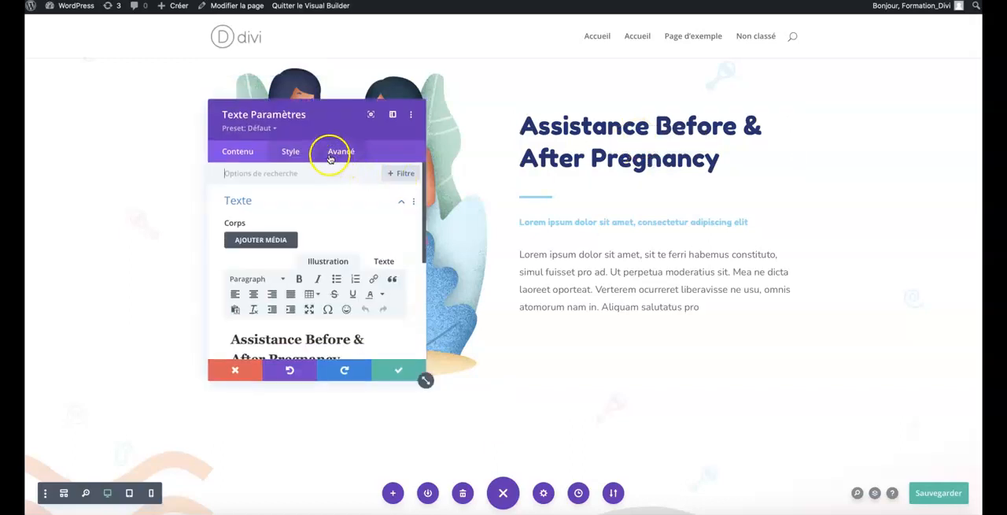
{"action": "scroll", "coordinate": [316, 219], "scroll_direction": "down", "scroll_amount": 1}
{"action": "scroll", "coordinate": [316, 220], "scroll_direction": "down", "scroll_amount": 1}
{"action": "left_click_drag", "start_coordinate": [341, 288], "coordinate": [228, 270]}
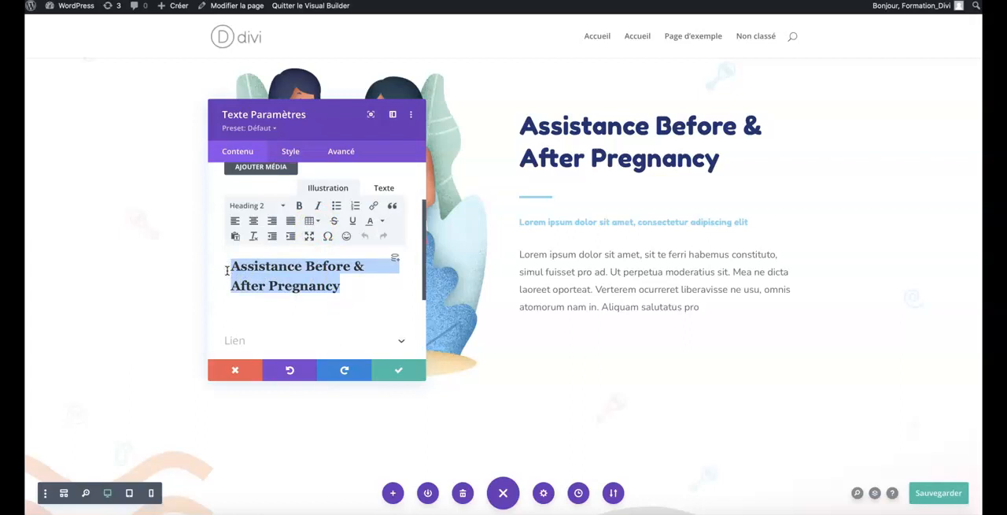
{"action": "type", "text": "Site de bab"}
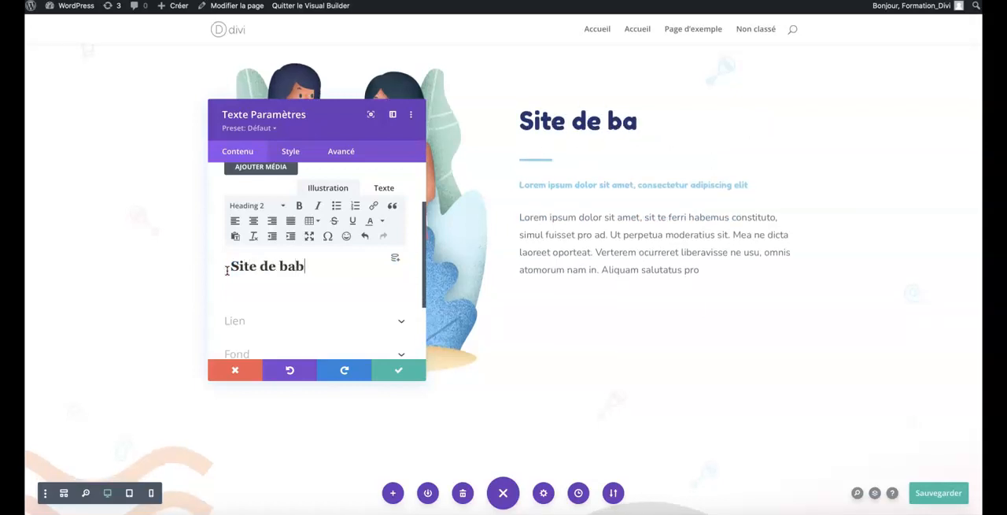
{"action": "type", "text": "ysit"}
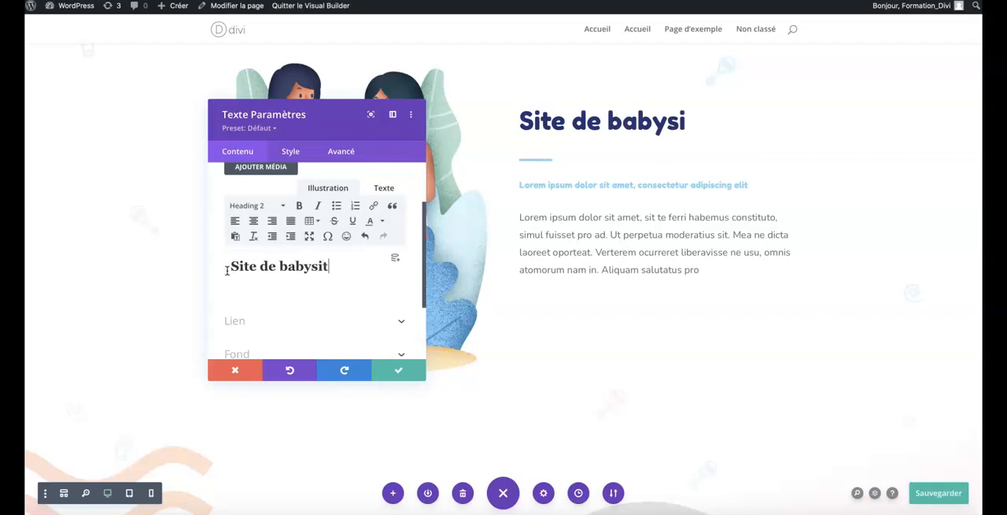
{"action": "type", "text": "ter"}
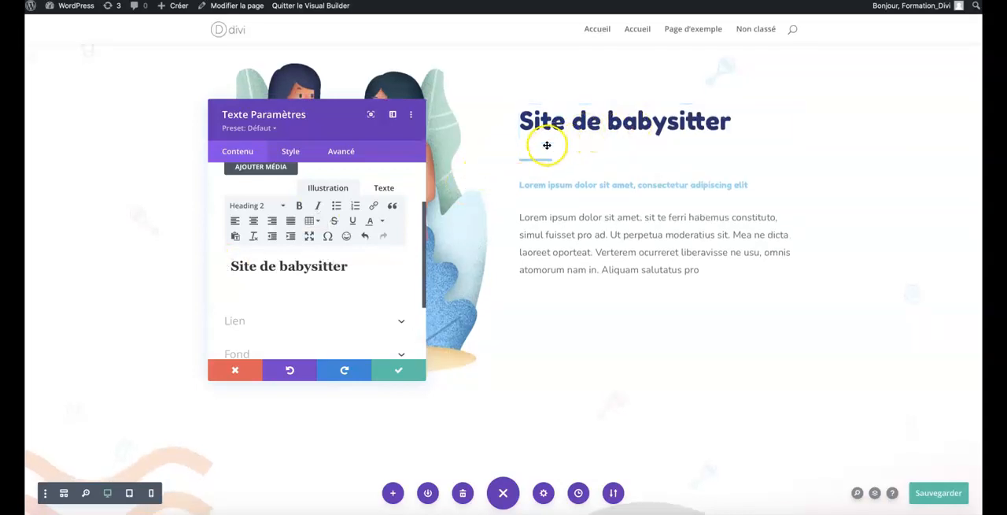
Review the paragraph and heading levels available for the "Site de babysitter" text in the module's editor.
{"action": "scroll", "coordinate": [321, 209], "scroll_direction": "up", "scroll_amount": 1}
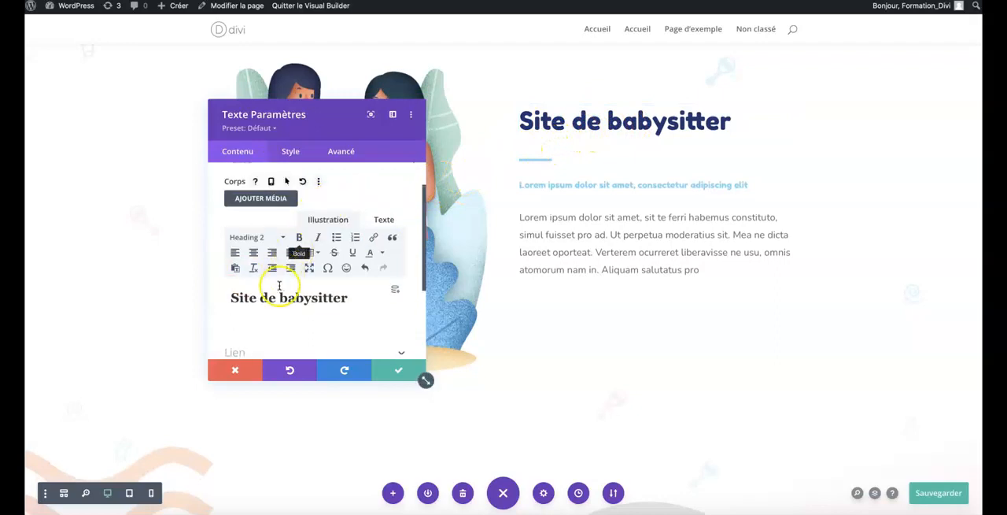
{"action": "triple_click", "coordinate": [266, 305]}
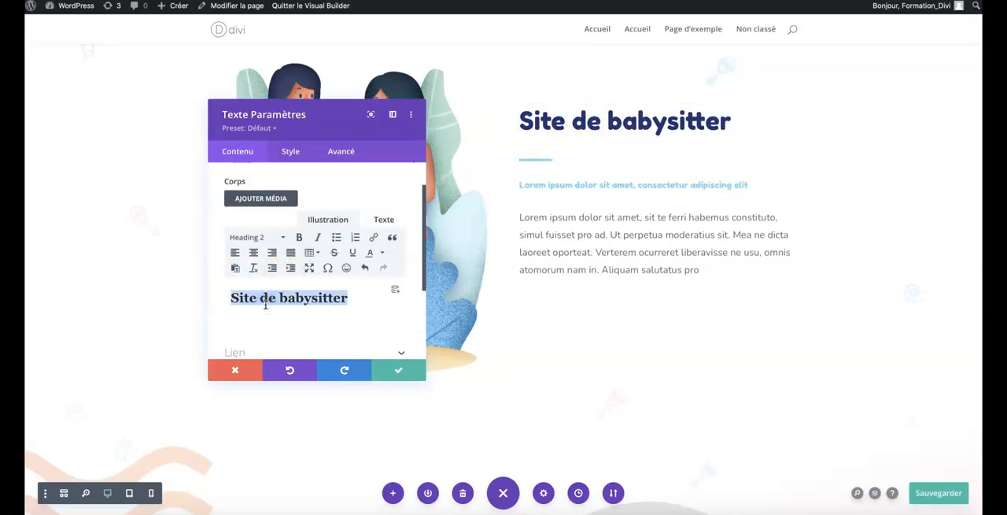
{"action": "left_click", "coordinate": [252, 239]}
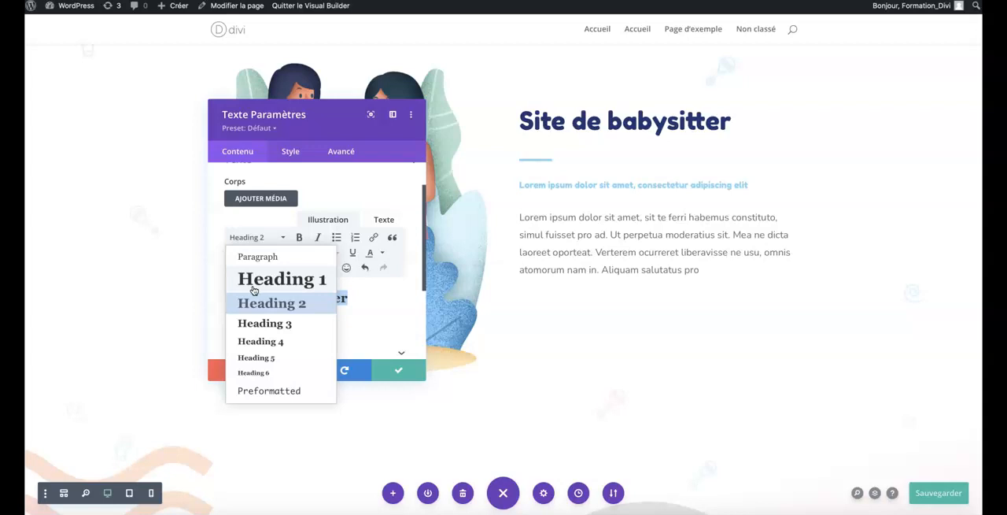
{"action": "left_click", "coordinate": [254, 239]}
{"action": "left_click", "coordinate": [254, 239]}
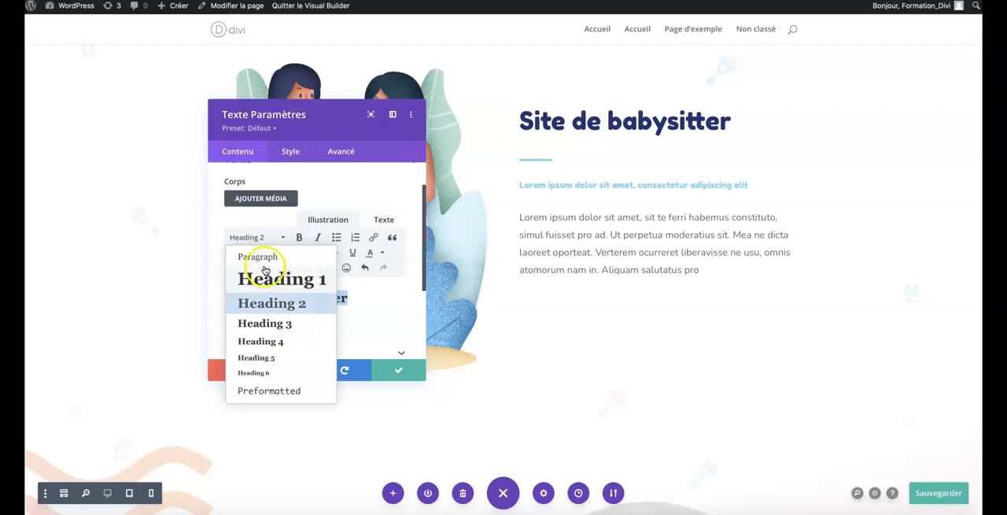
{"action": "left_click", "coordinate": [383, 288]}
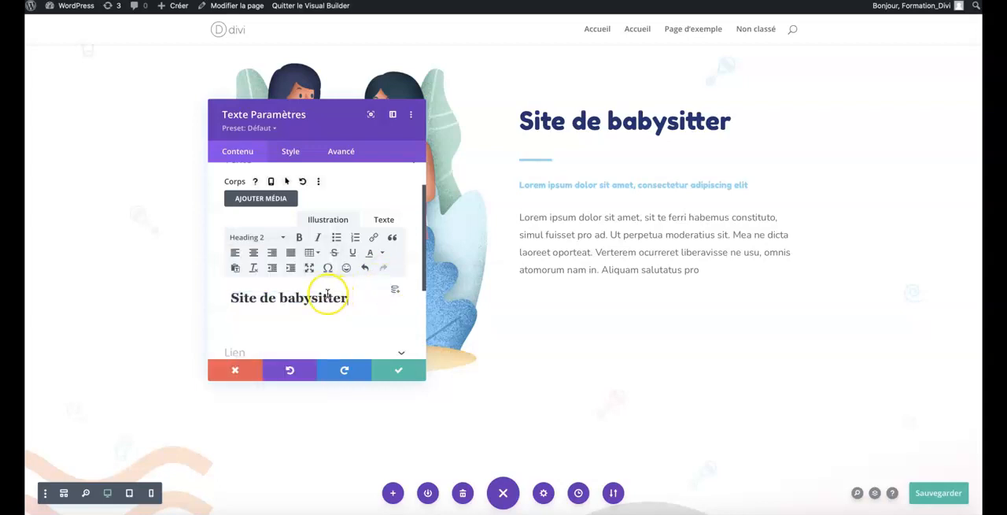
{"action": "scroll", "coordinate": [327, 293], "scroll_direction": "up", "scroll_amount": 2}
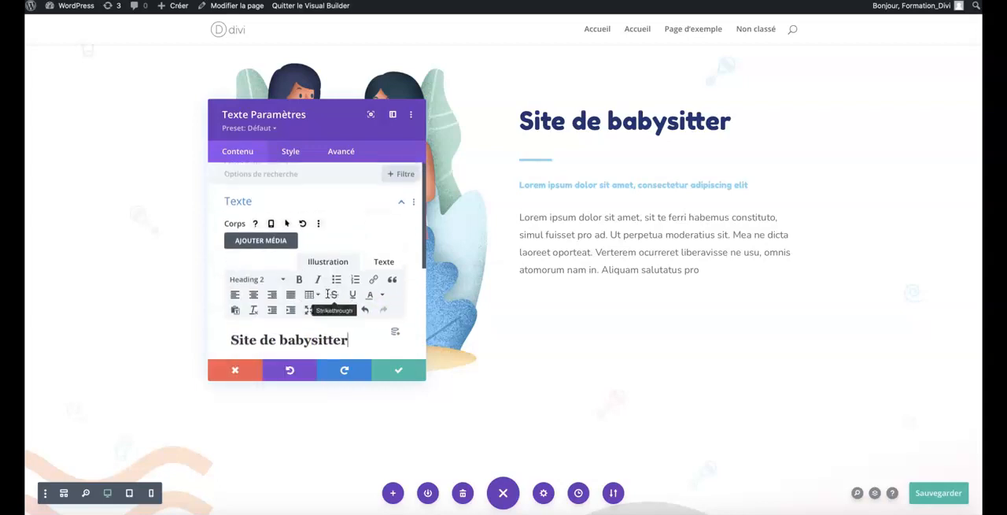
{"action": "scroll", "coordinate": [327, 298], "scroll_direction": "down", "scroll_amount": 2}
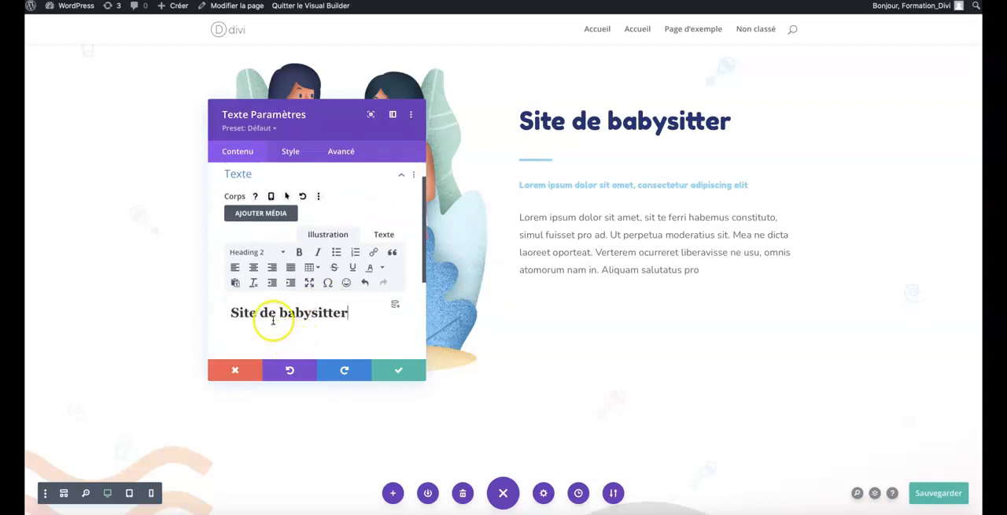
{"action": "double_click", "coordinate": [273, 320]}
{"action": "triple_click", "coordinate": [265, 315]}
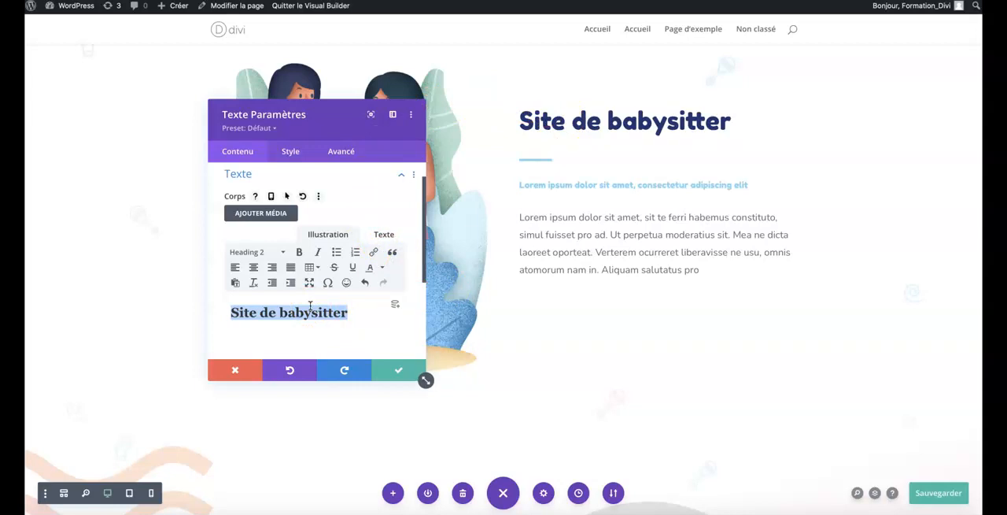
{"action": "left_click", "coordinate": [248, 313]}
{"action": "double_click", "coordinate": [242, 313]}
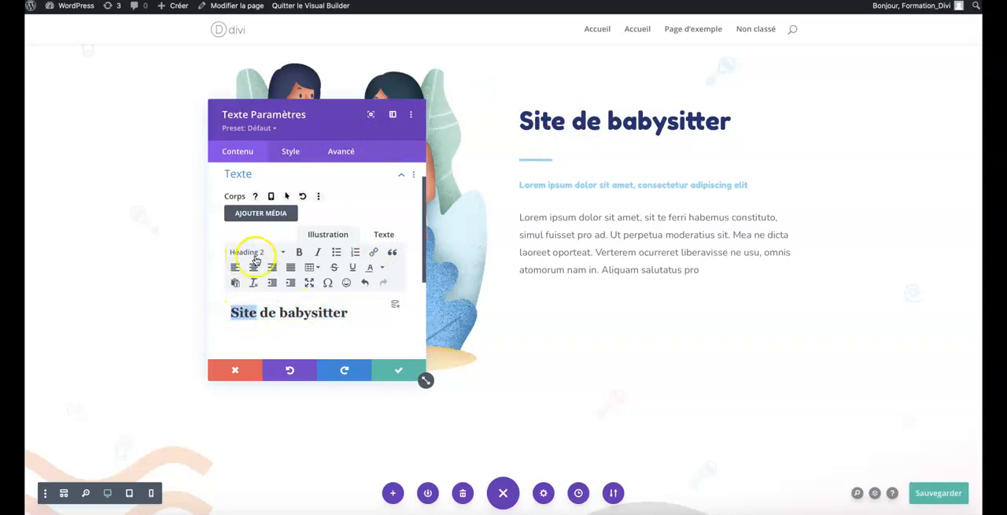
{"action": "left_click", "coordinate": [275, 314]}
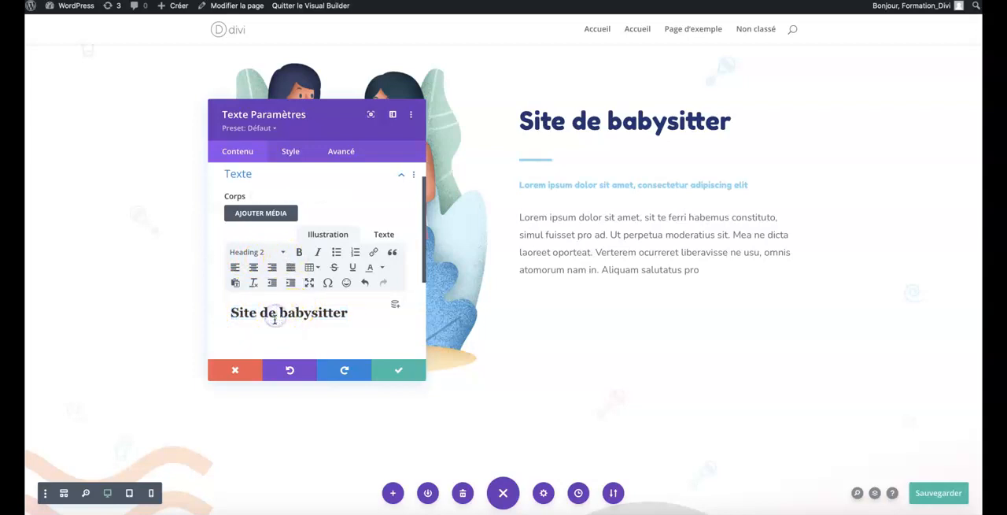
Review the heading module's general text style options, including font, weight, color, size, letter spacing and line height.
{"action": "scroll", "coordinate": [275, 318], "scroll_direction": "up", "scroll_amount": 1}
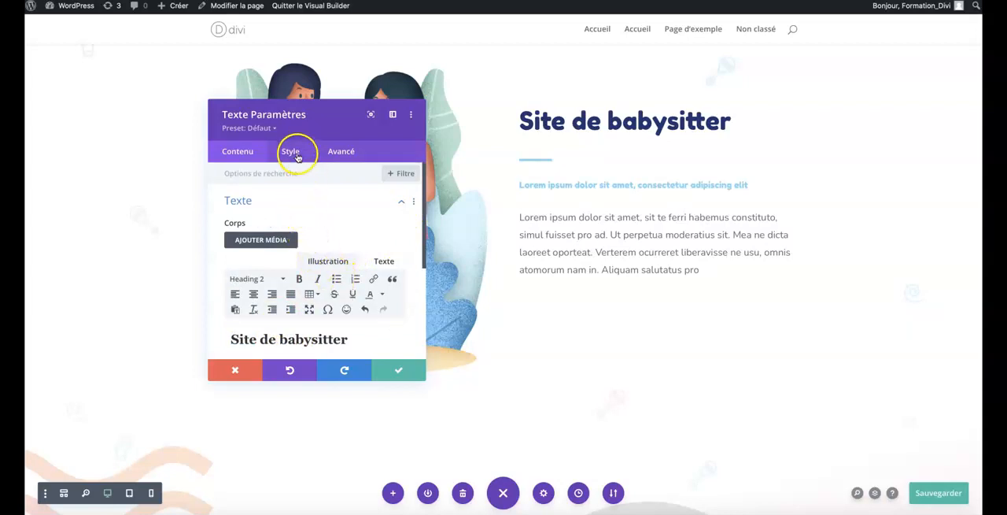
{"action": "left_click", "coordinate": [292, 152]}
{"action": "scroll", "coordinate": [289, 278], "scroll_direction": "down", "scroll_amount": 1}
{"action": "scroll", "coordinate": [290, 284], "scroll_direction": "up", "scroll_amount": 1}
{"action": "left_click", "coordinate": [244, 202]}
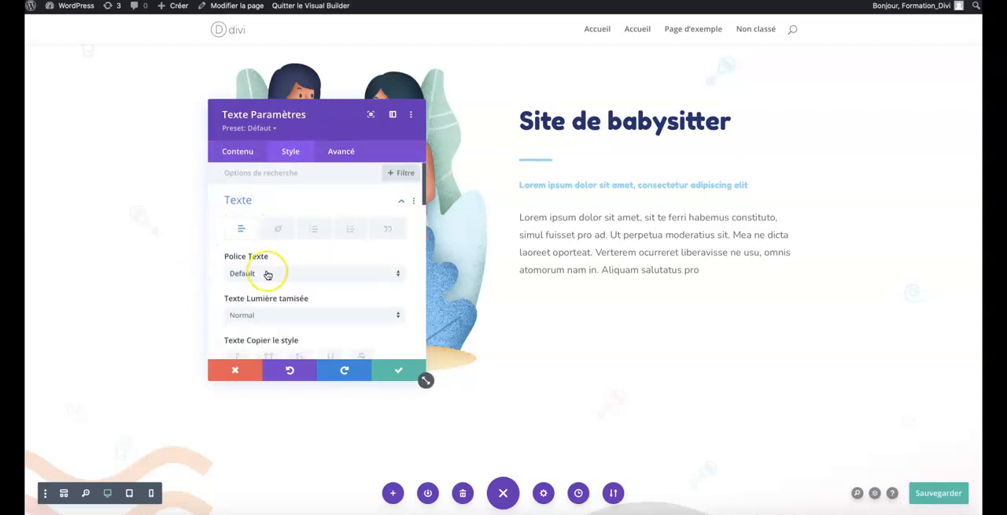
{"action": "scroll", "coordinate": [268, 273], "scroll_direction": "down", "scroll_amount": 3}
{"action": "scroll", "coordinate": [268, 274], "scroll_direction": "down", "scroll_amount": 6}
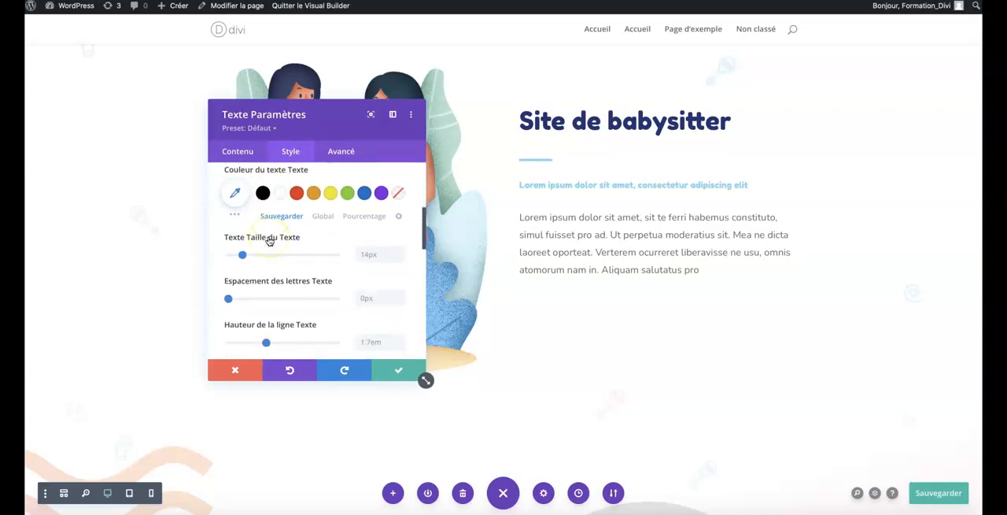
{"action": "scroll", "coordinate": [268, 241], "scroll_direction": "down", "scroll_amount": 3}
Set the H2 font of the "Site de babysitter" heading to Actor in the module's subtitle text styles.
{"action": "scroll", "coordinate": [267, 239], "scroll_direction": "up", "scroll_amount": 1}
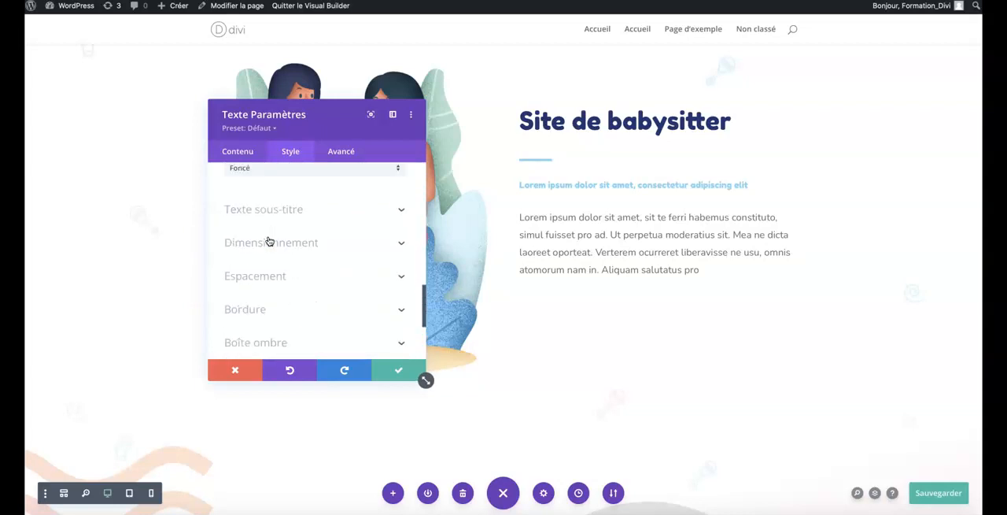
{"action": "left_click", "coordinate": [254, 226]}
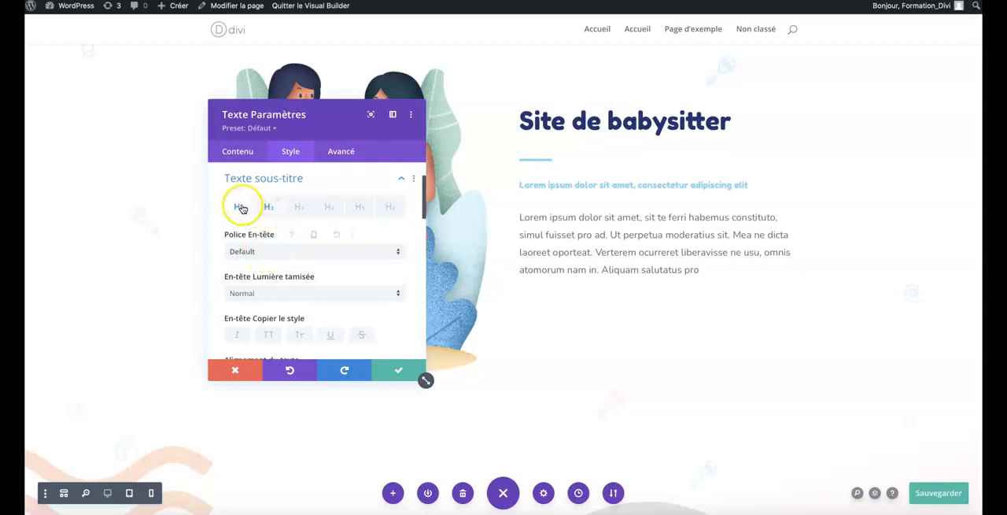
{"action": "left_click", "coordinate": [275, 208]}
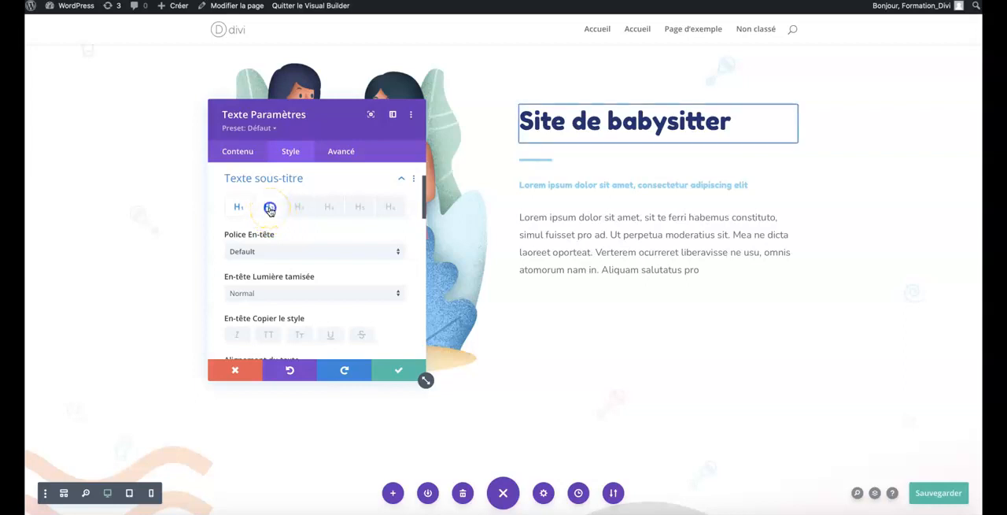
{"action": "scroll", "coordinate": [268, 247], "scroll_direction": "down", "scroll_amount": 1}
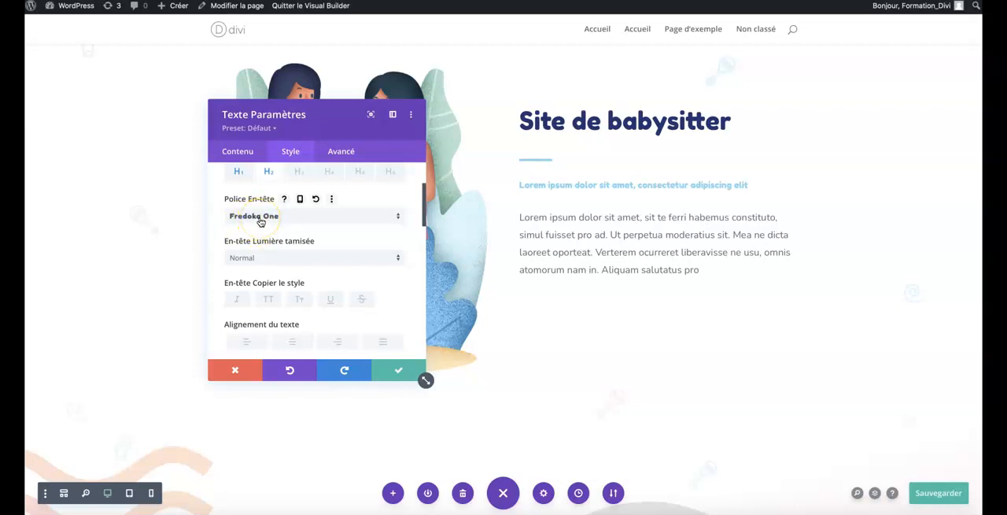
{"action": "left_click", "coordinate": [260, 217]}
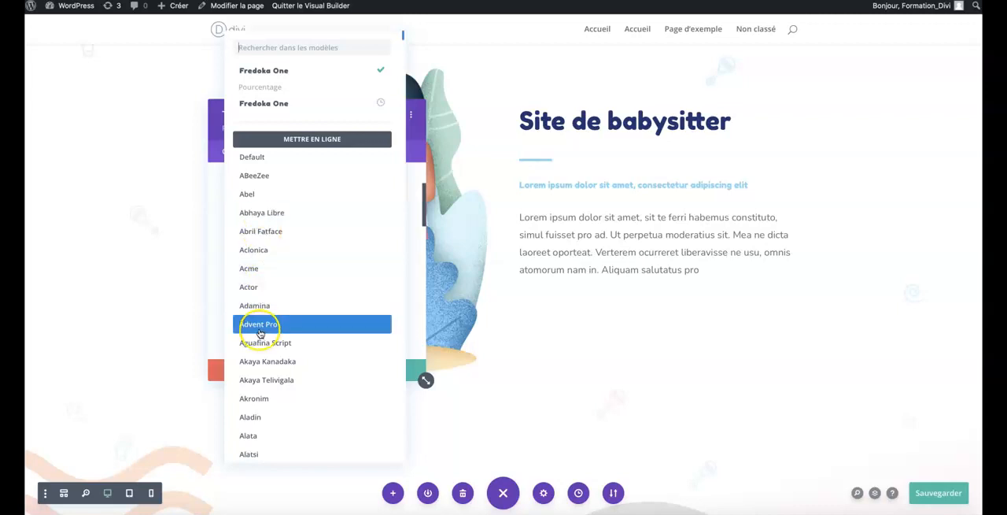
{"action": "left_click", "coordinate": [262, 288]}
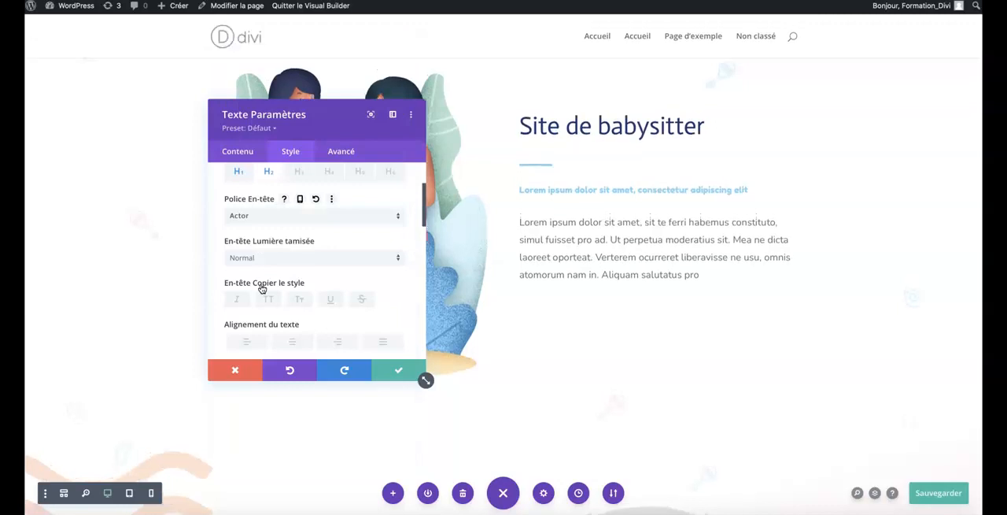
{"action": "scroll", "coordinate": [264, 281], "scroll_direction": "down", "scroll_amount": 1}
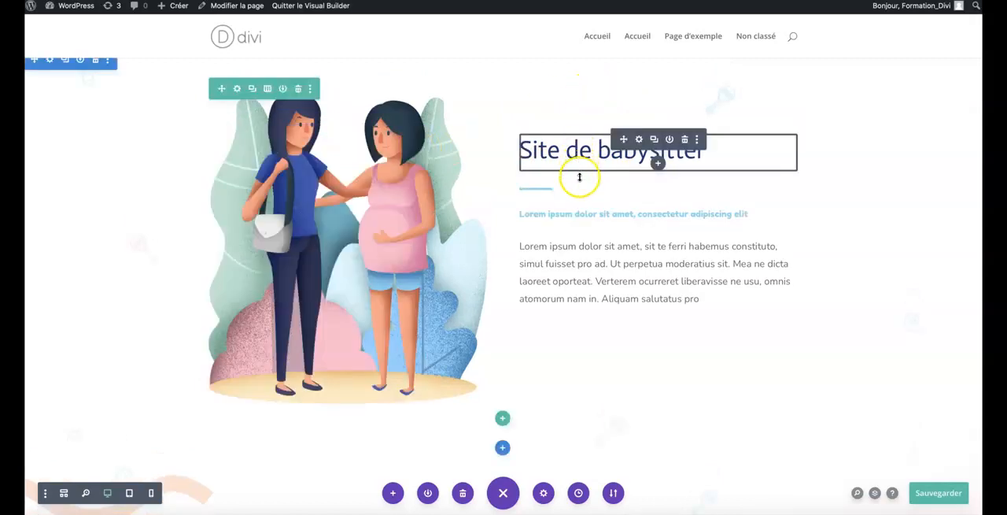
Replace the Lorem ipsum body paragraph under the light blue subtitle with "je peux changer mon texte" in its text module's settings.
{"action": "scroll", "coordinate": [580, 179], "scroll_direction": "down", "scroll_amount": 2}
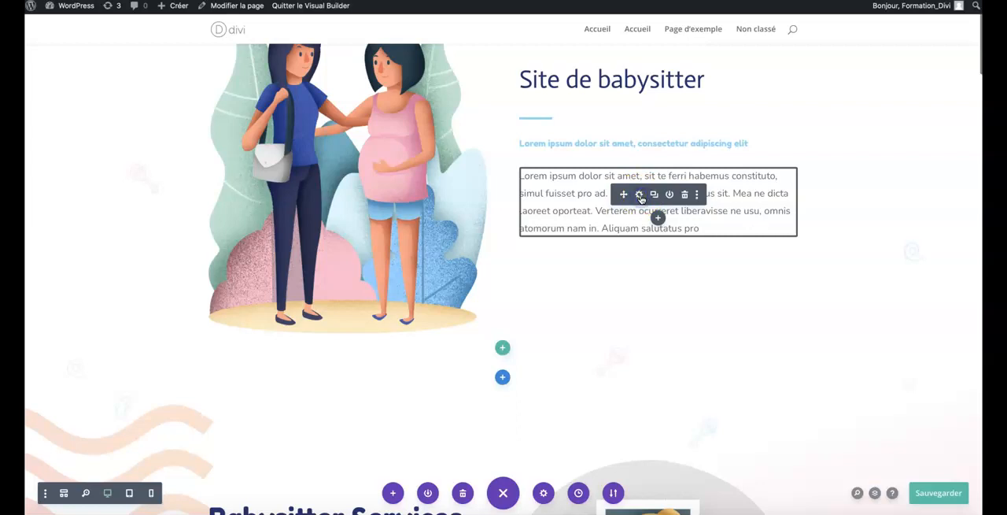
{"action": "scroll", "coordinate": [334, 299], "scroll_direction": "down", "scroll_amount": 2}
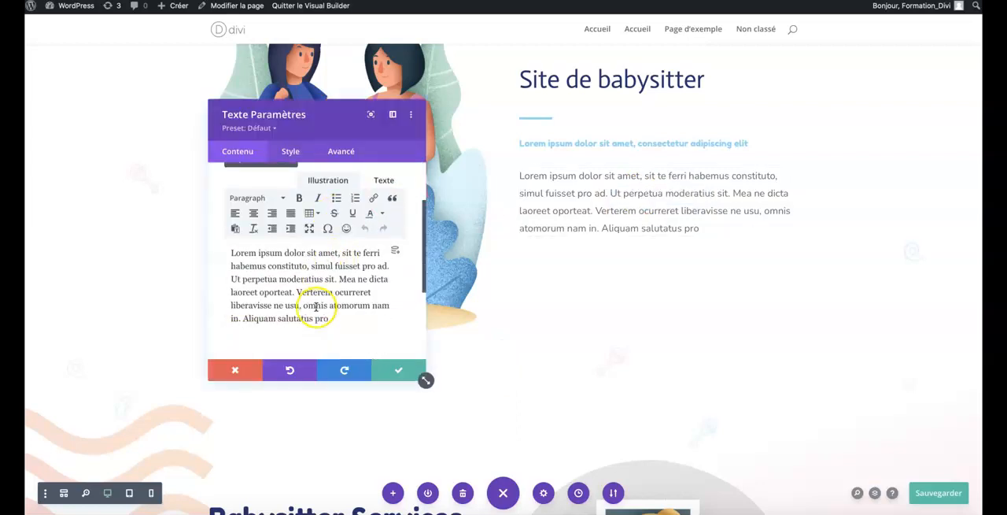
{"action": "triple_click", "coordinate": [316, 307]}
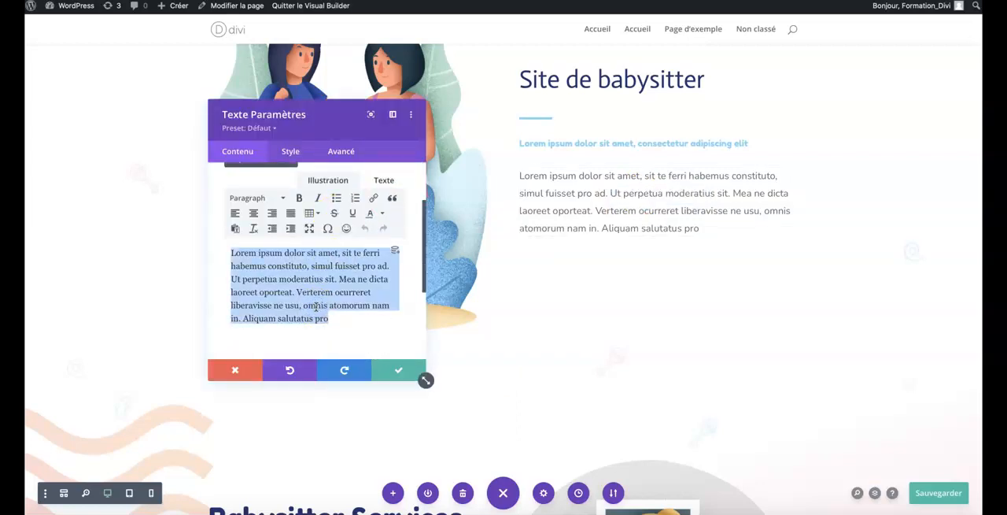
{"action": "type", "text": "je peux changer mon t"}
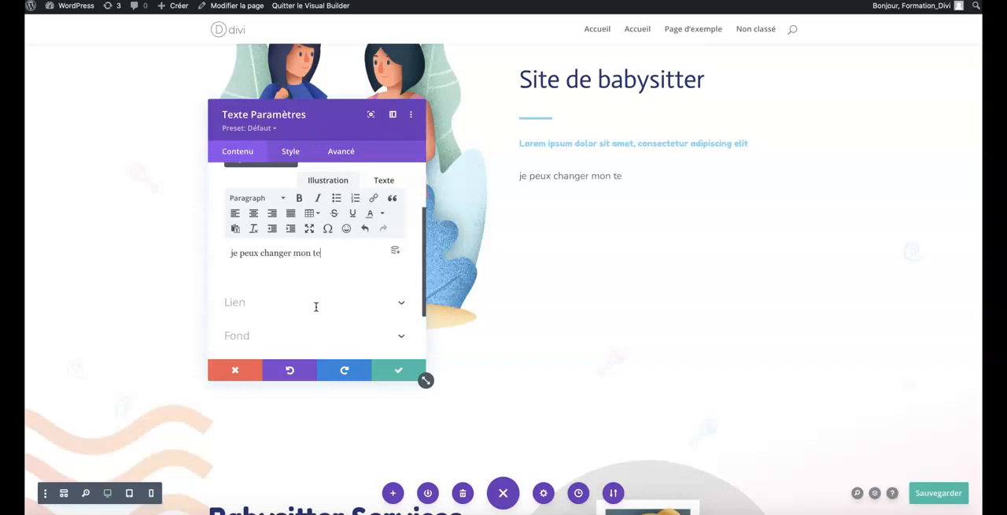
{"action": "type", "text": "e"}
Set the body paragraph module's text font to ABeeZee in its style settings.
{"action": "left_click", "coordinate": [291, 151]}
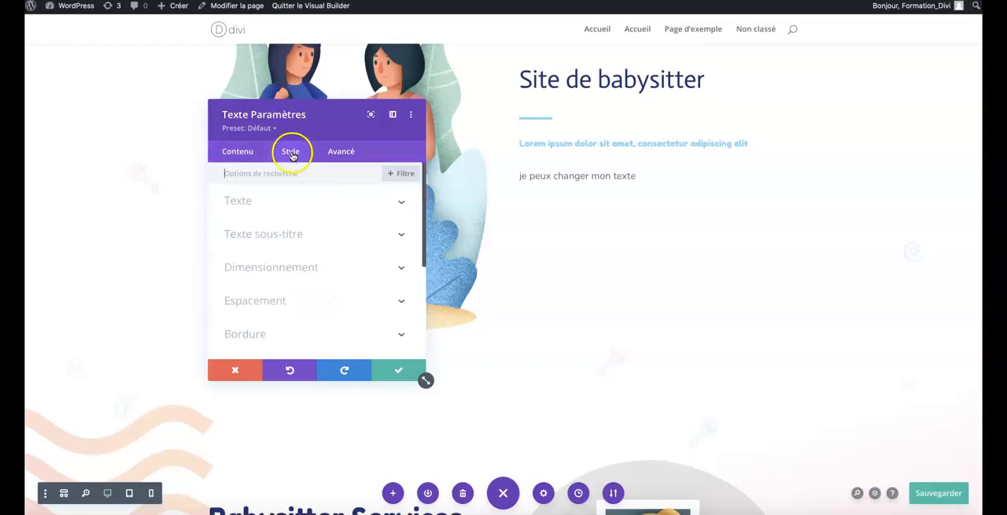
{"action": "left_click", "coordinate": [246, 201]}
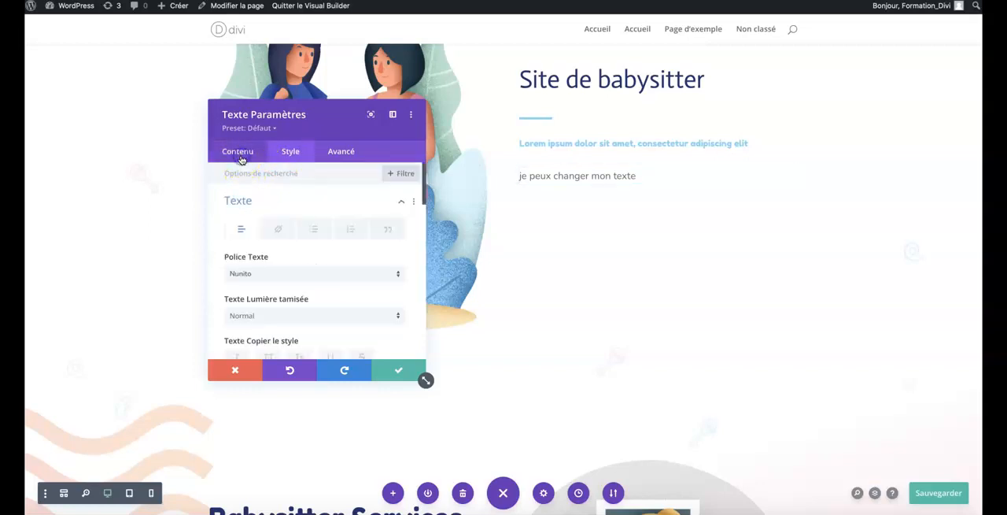
{"action": "left_click", "coordinate": [239, 152]}
{"action": "left_click", "coordinate": [241, 207]}
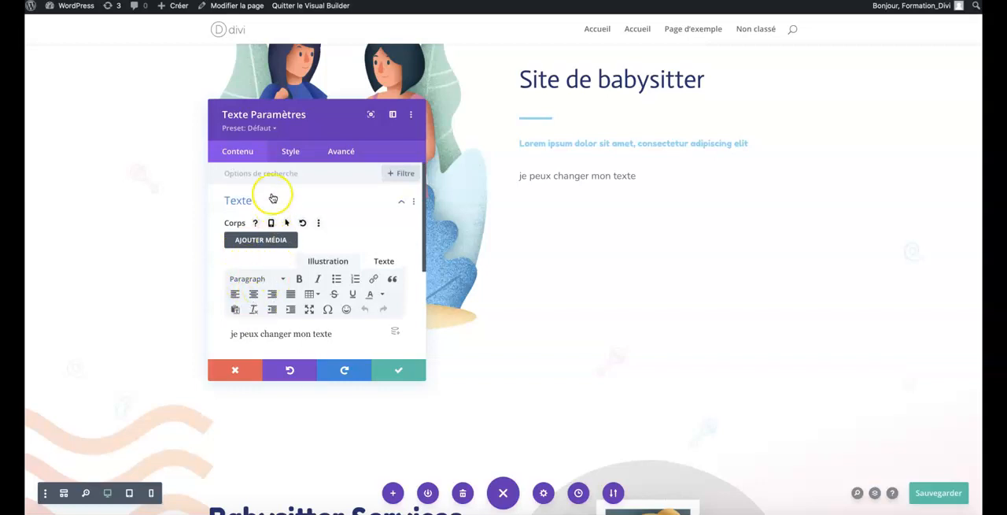
{"action": "left_click", "coordinate": [284, 160]}
{"action": "left_click", "coordinate": [250, 203]}
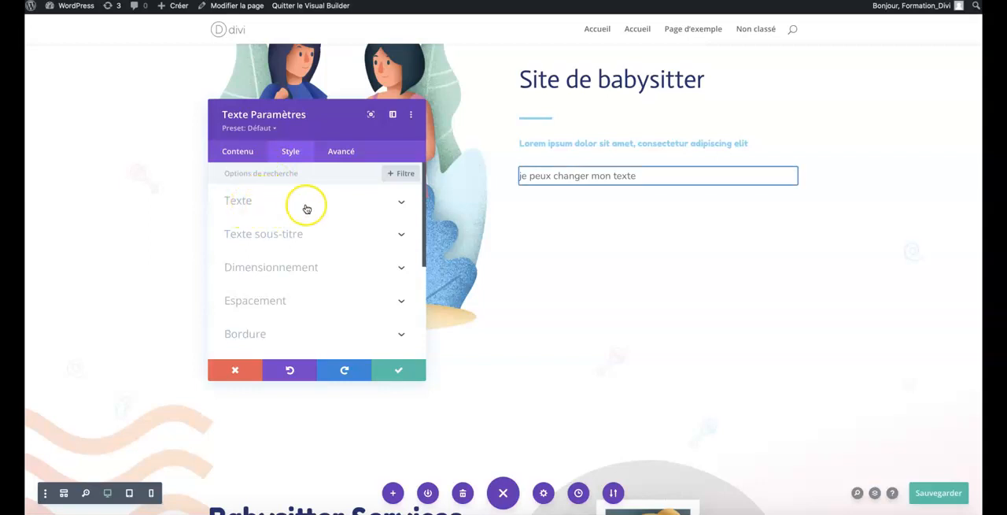
{"action": "left_click", "coordinate": [269, 207]}
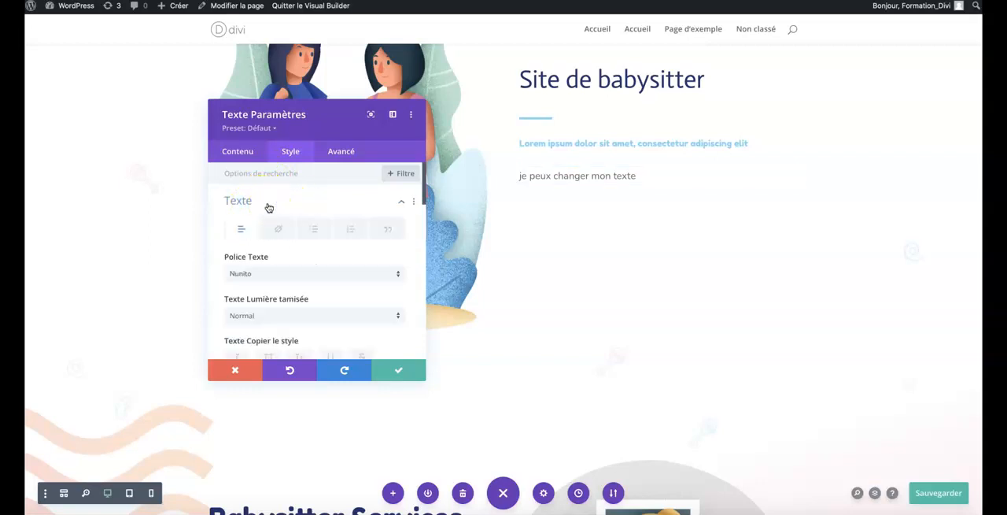
{"action": "left_click", "coordinate": [264, 275]}
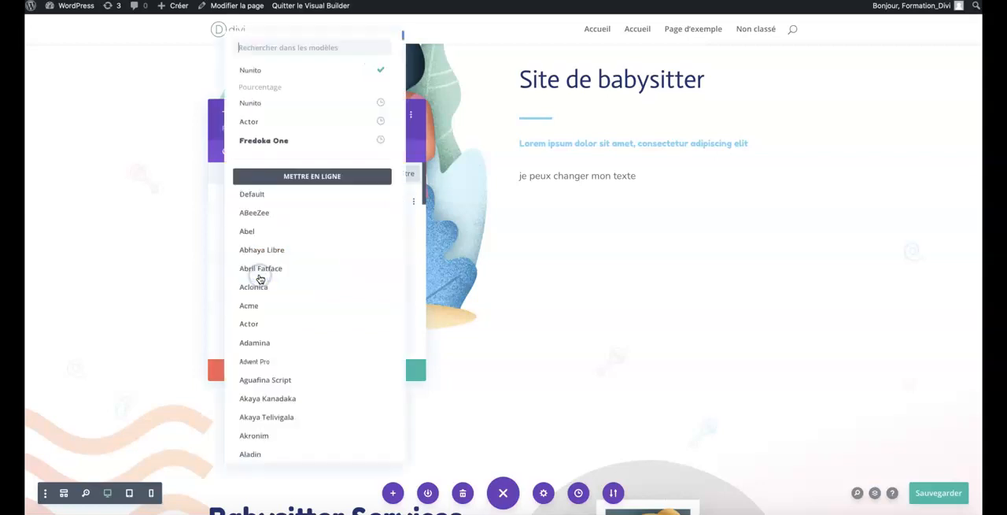
{"action": "left_click", "coordinate": [265, 212]}
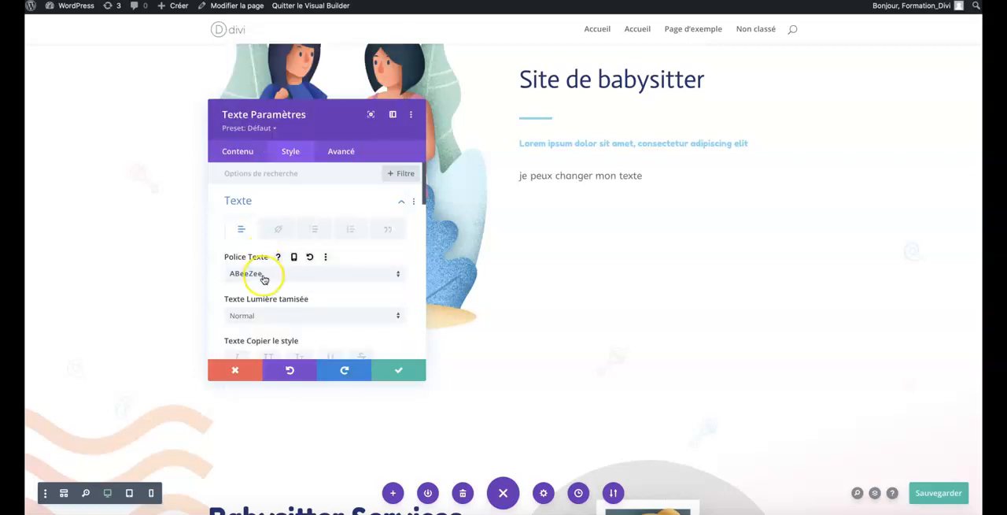
Set the body paragraph's text weight to bold (Texte en gras) and its text color to blue #0c71c3.
{"action": "scroll", "coordinate": [263, 278], "scroll_direction": "down", "scroll_amount": 2}
{"action": "left_click", "coordinate": [258, 253]}
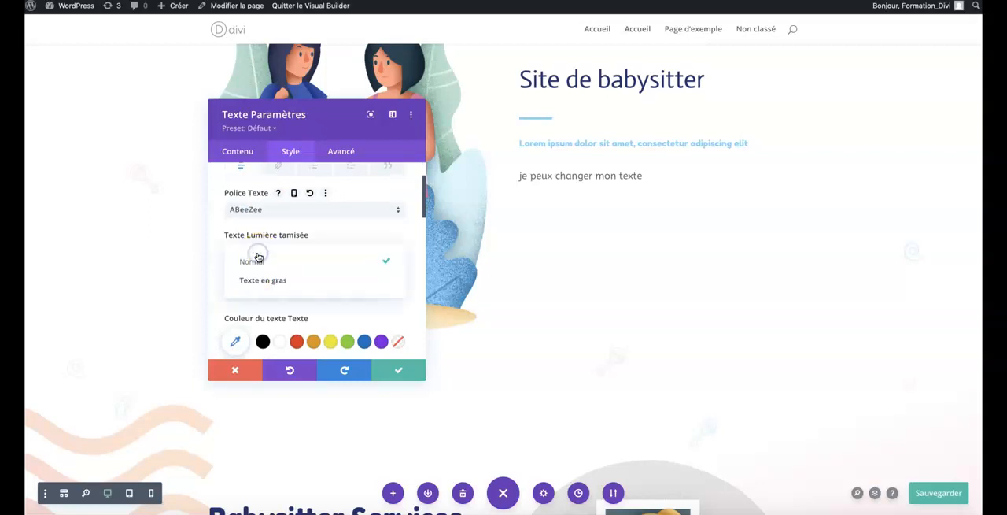
{"action": "left_click", "coordinate": [259, 281]}
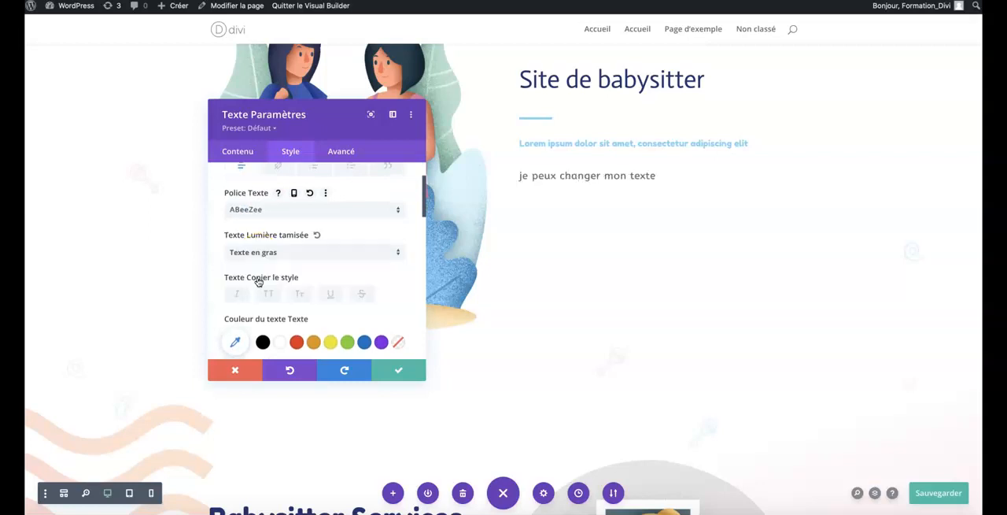
{"action": "scroll", "coordinate": [259, 283], "scroll_direction": "down", "scroll_amount": 2}
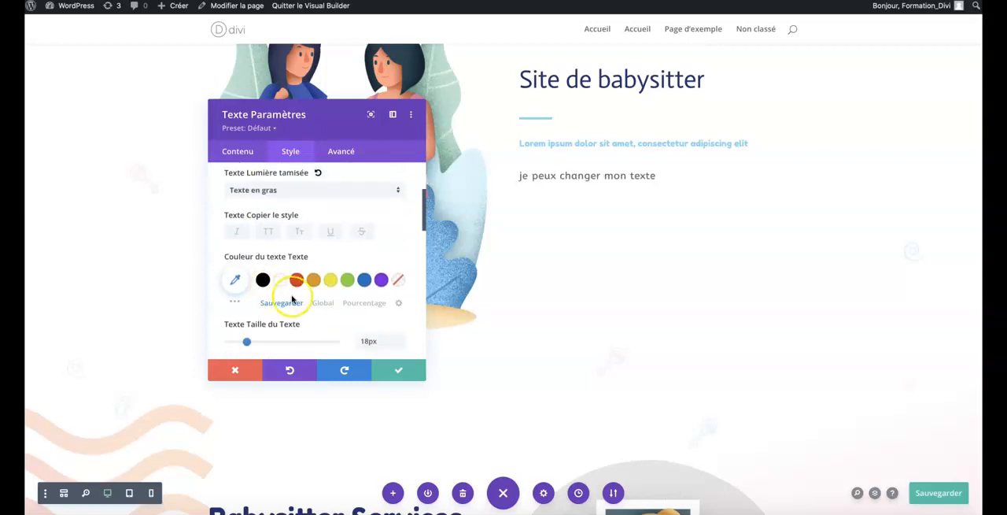
{"action": "left_click", "coordinate": [364, 280]}
{"action": "scroll", "coordinate": [364, 281], "scroll_direction": "down", "scroll_amount": 2}
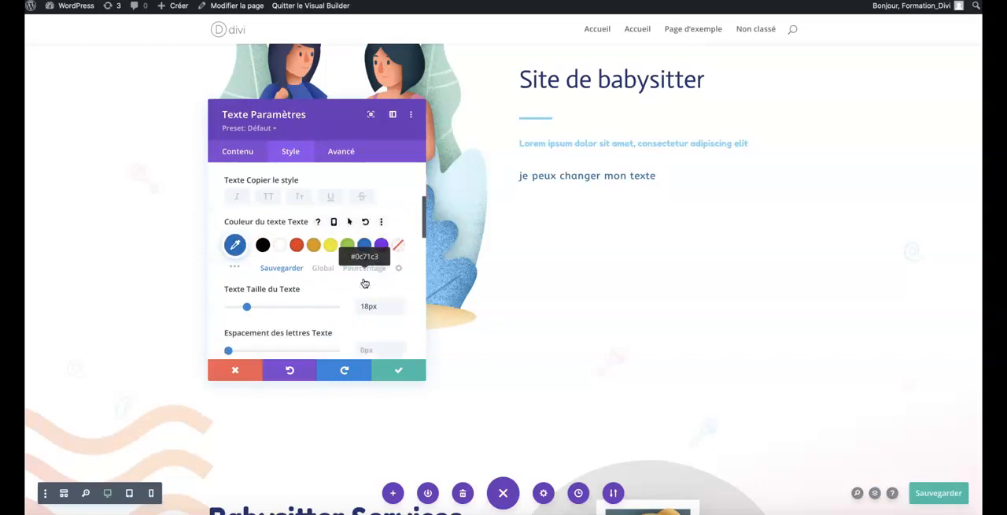
Set the text size of the "je peux changer mon texte" body paragraph to 20px.
{"action": "left_click", "coordinate": [400, 302]}
{"action": "left_click", "coordinate": [400, 302]}
{"action": "left_click", "coordinate": [401, 297]}
{"action": "left_click", "coordinate": [400, 293]}
{"action": "left_click", "coordinate": [400, 293]}
{"action": "left_click", "coordinate": [400, 293]}
{"action": "left_click", "coordinate": [400, 292]}
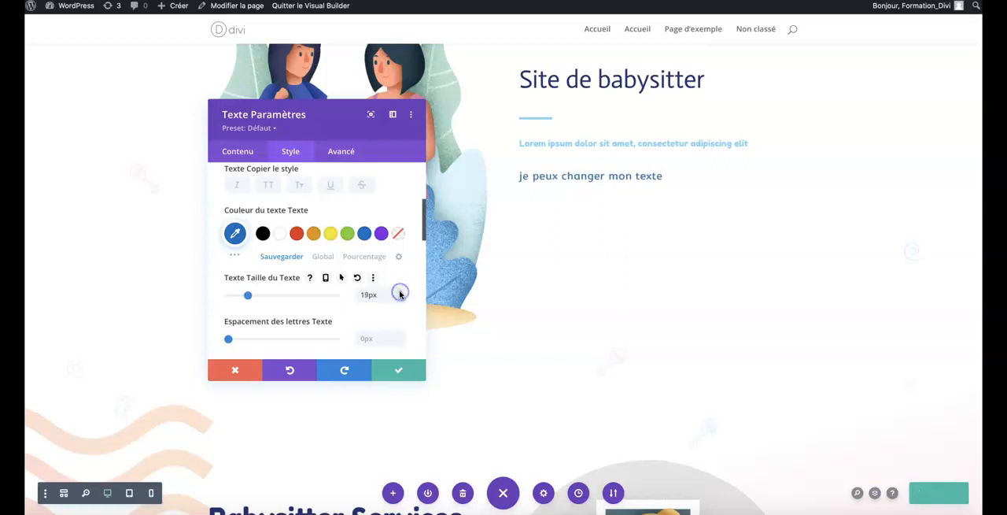
{"action": "left_click", "coordinate": [399, 292]}
{"action": "scroll", "coordinate": [320, 310], "scroll_direction": "down", "scroll_amount": 2}
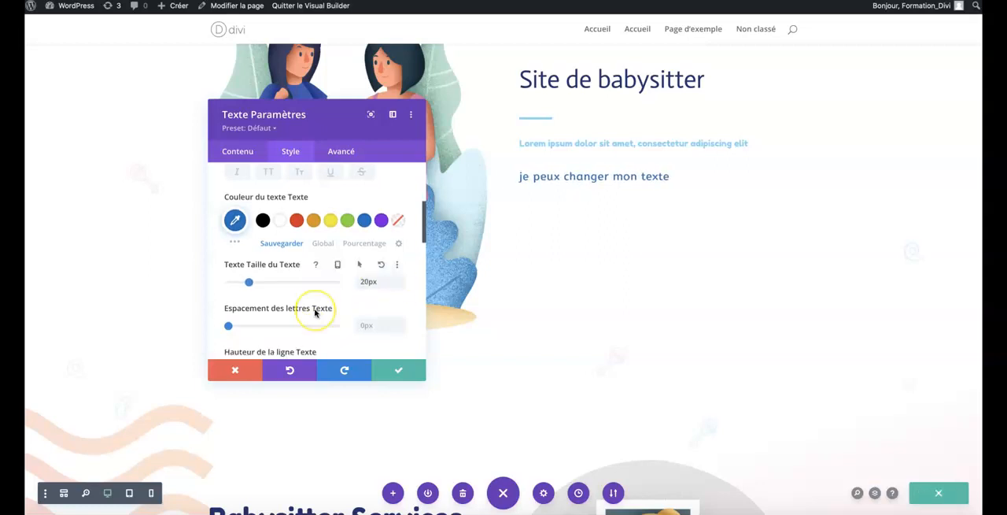
Add a second paragraph reading "Je rajoute une ligne" to the body text module's content.
{"action": "scroll", "coordinate": [315, 313], "scroll_direction": "down", "scroll_amount": 1}
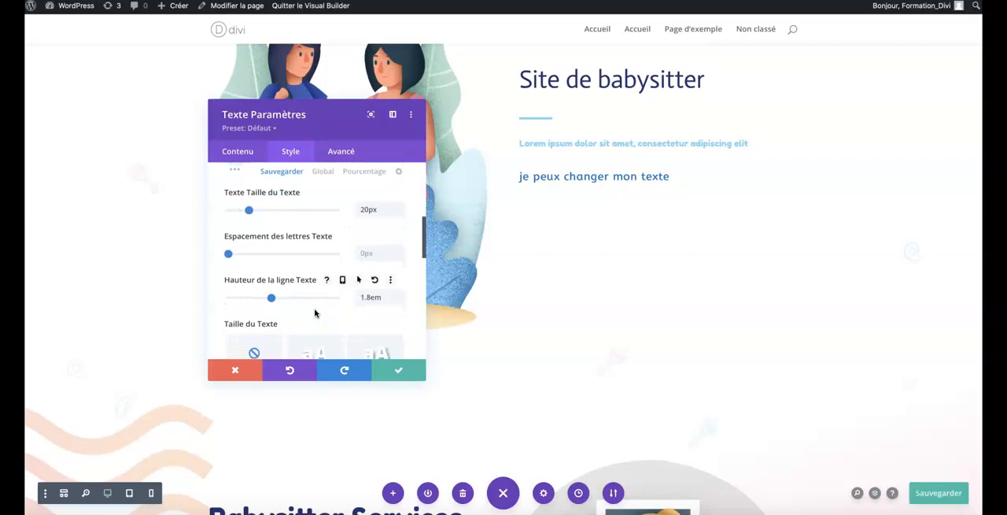
{"action": "scroll", "coordinate": [314, 313], "scroll_direction": "up", "scroll_amount": 1}
{"action": "scroll", "coordinate": [315, 313], "scroll_direction": "up", "scroll_amount": 5}
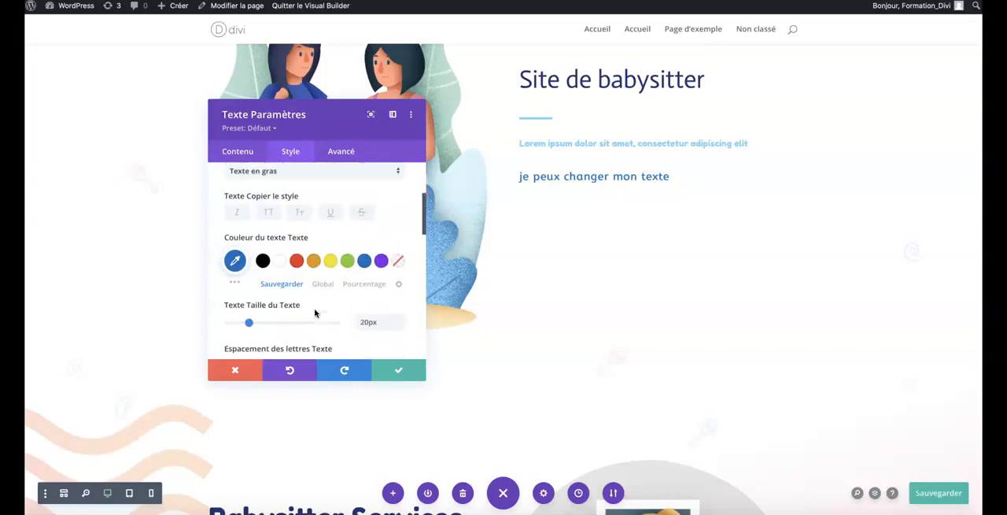
{"action": "scroll", "coordinate": [315, 313], "scroll_direction": "up", "scroll_amount": 2}
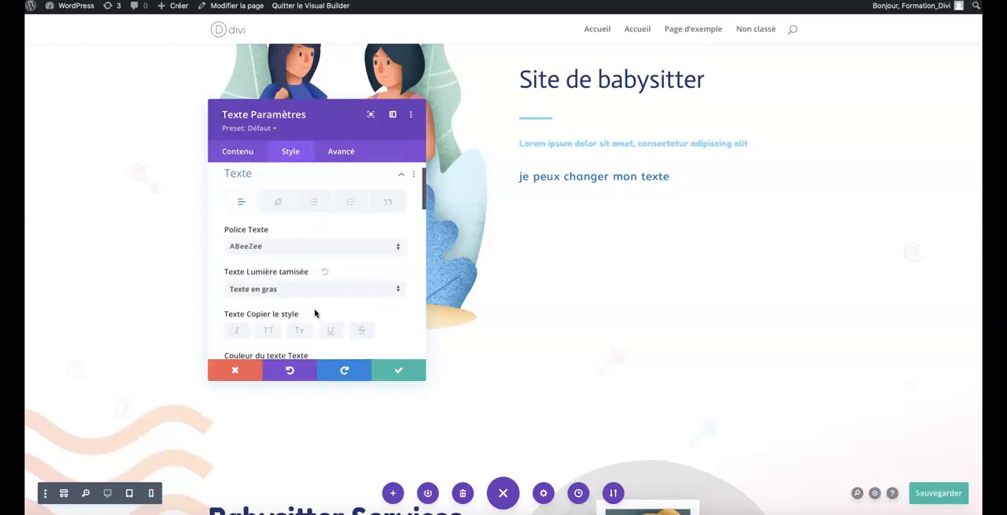
{"action": "scroll", "coordinate": [315, 313], "scroll_direction": "up", "scroll_amount": 2}
{"action": "left_click", "coordinate": [247, 157]}
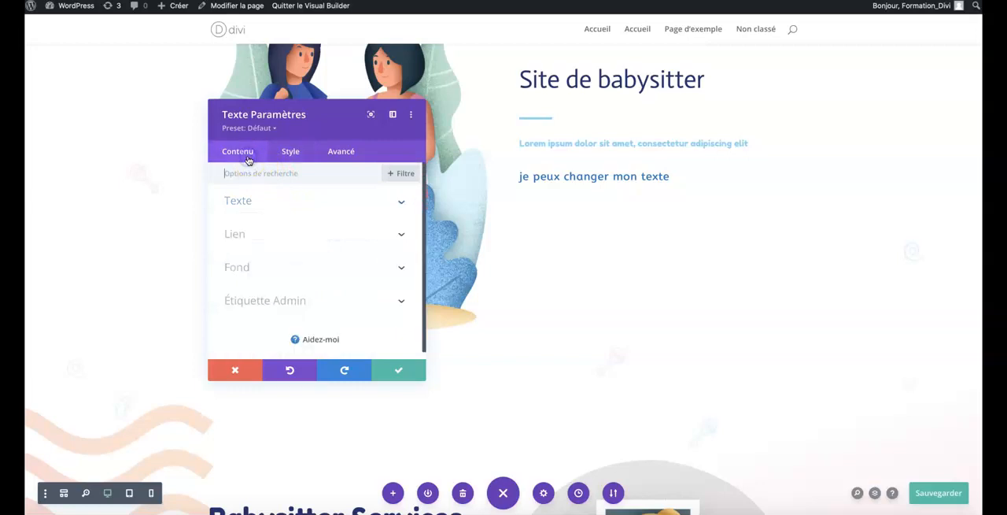
{"action": "left_click", "coordinate": [258, 199]}
{"action": "left_click", "coordinate": [332, 336]}
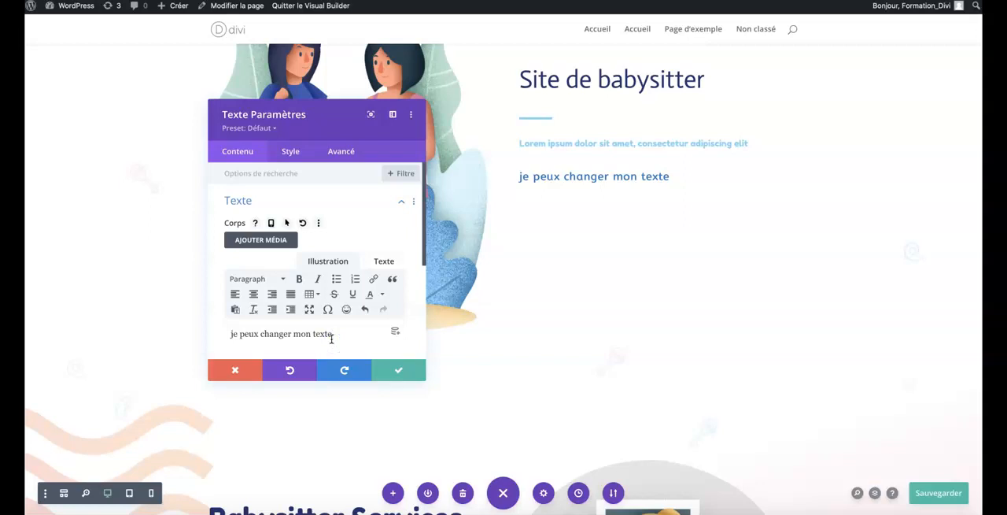
{"action": "type", "text": "Je rajou"}
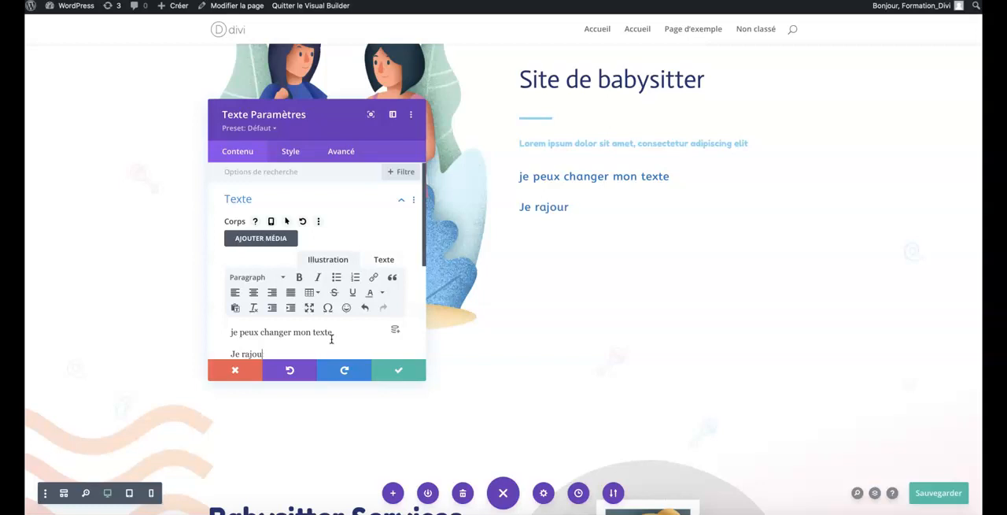
{"action": "type", "text": "igne"}
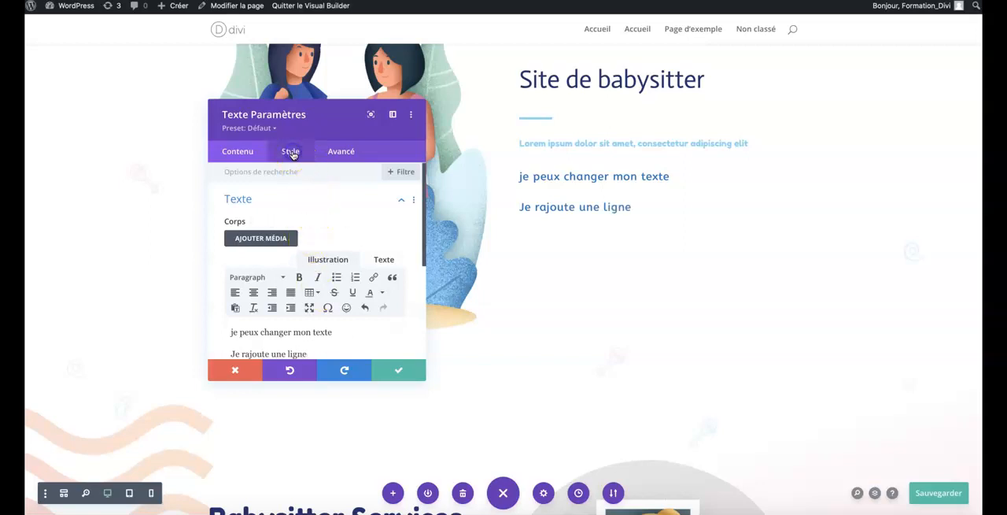
Set the line height of the body text module to 1.6em in its text styles.
{"action": "left_click", "coordinate": [291, 151]}
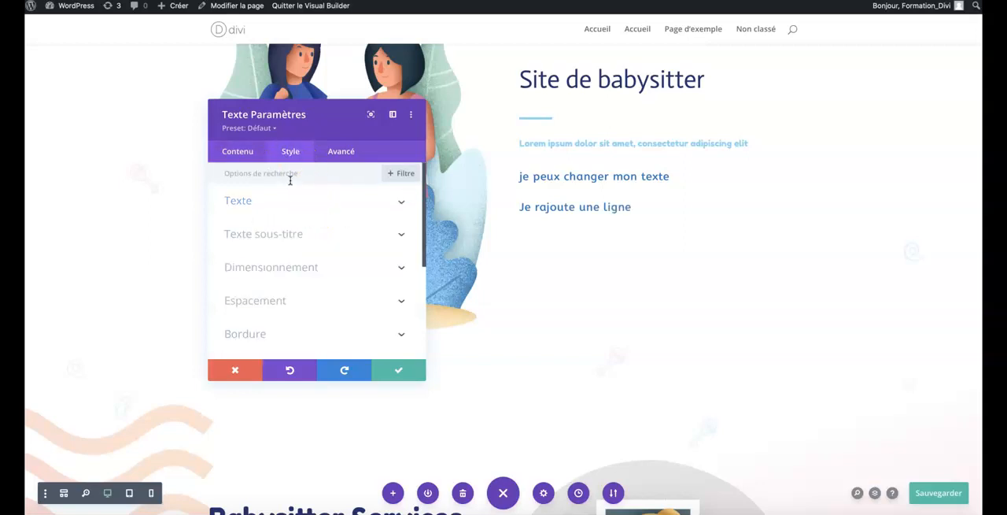
{"action": "left_click", "coordinate": [253, 205]}
{"action": "scroll", "coordinate": [266, 272], "scroll_direction": "down", "scroll_amount": 10}
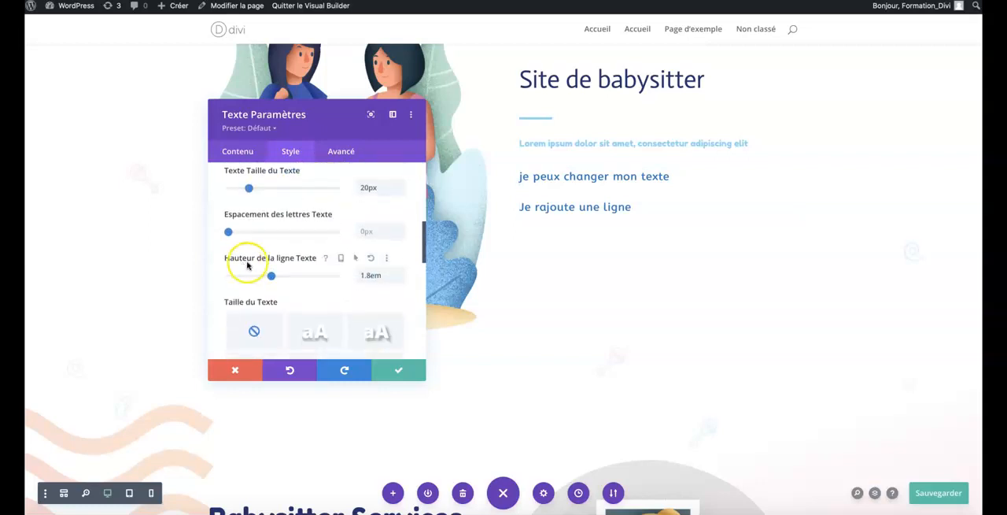
{"action": "left_click", "coordinate": [401, 273]}
{"action": "left_click", "coordinate": [400, 273]}
{"action": "left_click", "coordinate": [401, 273]}
{"action": "left_click", "coordinate": [400, 273]}
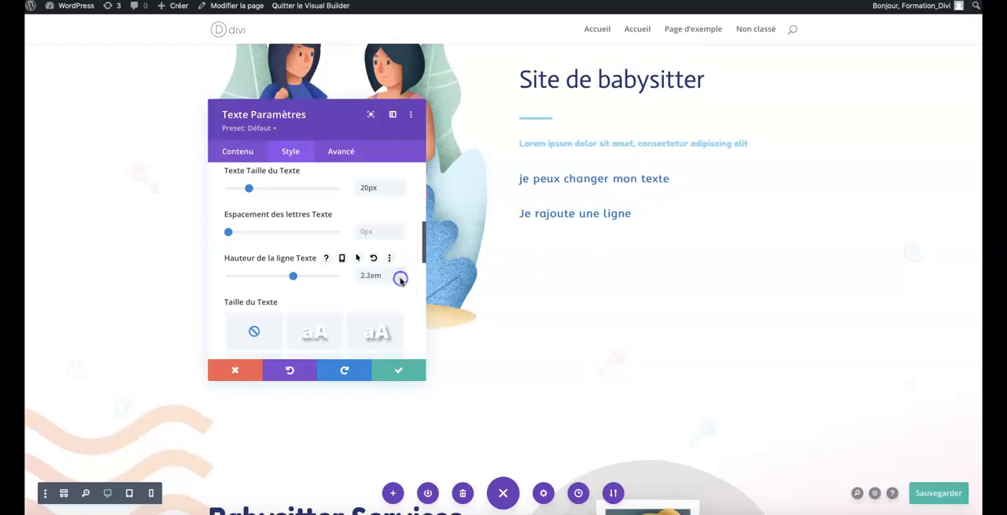
{"action": "left_click", "coordinate": [400, 280]}
{"action": "left_click", "coordinate": [401, 280]}
{"action": "left_click", "coordinate": [400, 279]}
{"action": "left_click", "coordinate": [400, 279]}
{"action": "left_click", "coordinate": [401, 280]}
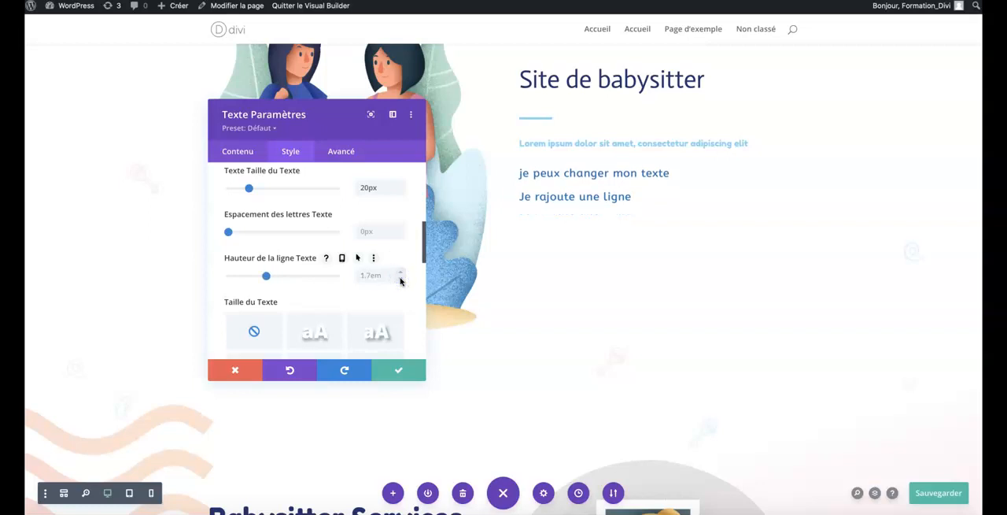
{"action": "left_click", "coordinate": [401, 280]}
Try letter spacings of 1 to 3px on the body text and return the spacing to 0px.
{"action": "left_click", "coordinate": [400, 230]}
{"action": "left_click", "coordinate": [400, 230]}
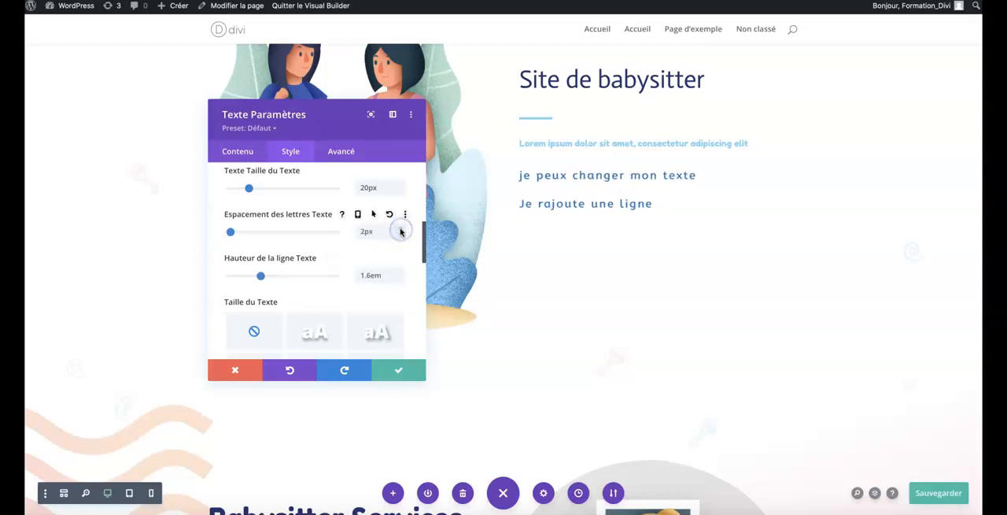
{"action": "left_click", "coordinate": [400, 230]}
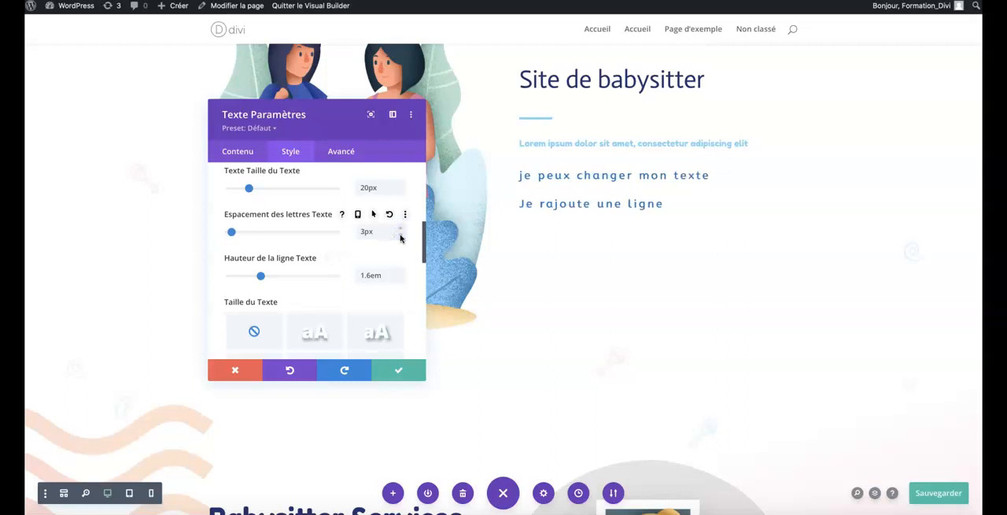
{"action": "left_click", "coordinate": [401, 235]}
{"action": "left_click", "coordinate": [400, 235]}
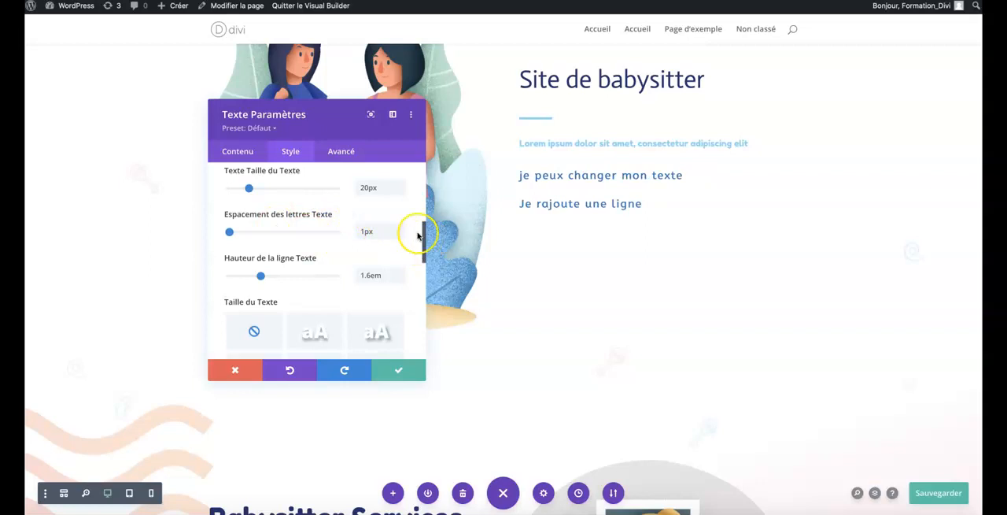
{"action": "left_click", "coordinate": [400, 229]}
{"action": "left_click", "coordinate": [401, 228]}
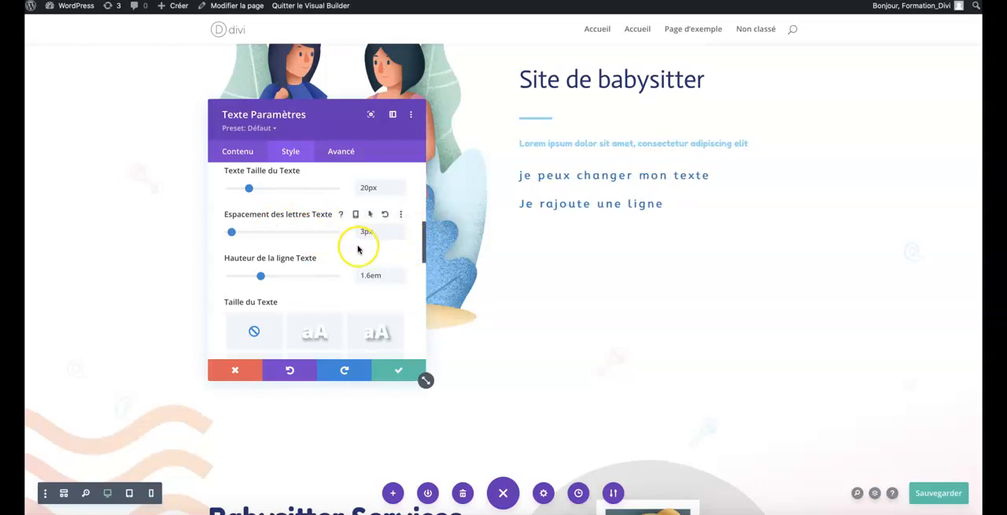
{"action": "left_click", "coordinate": [399, 236]}
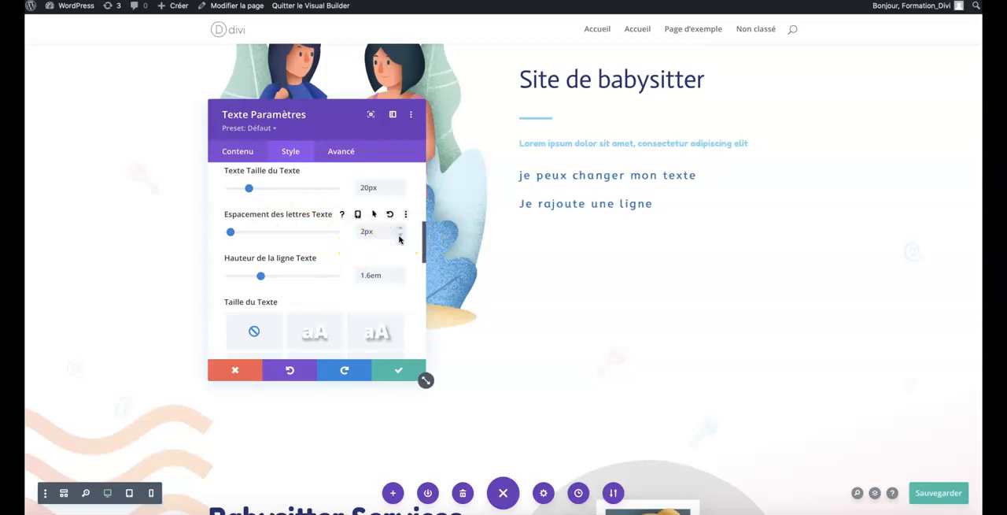
{"action": "left_click", "coordinate": [400, 236]}
Try several text shadow presets on the body text and set the shadow back to none.
{"action": "scroll", "coordinate": [306, 240], "scroll_direction": "down", "scroll_amount": 2}
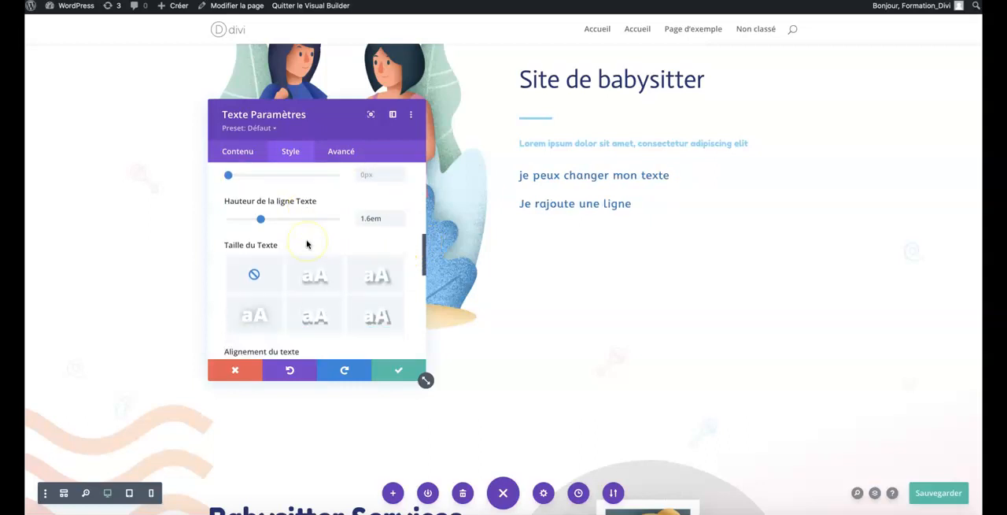
{"action": "scroll", "coordinate": [309, 244], "scroll_direction": "down", "scroll_amount": 1}
{"action": "left_click", "coordinate": [356, 256]}
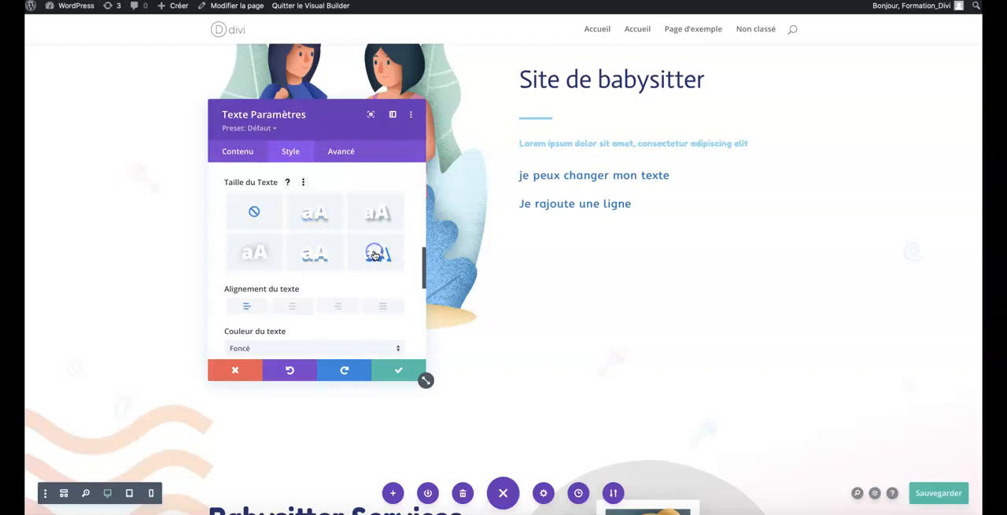
{"action": "left_click", "coordinate": [375, 253]}
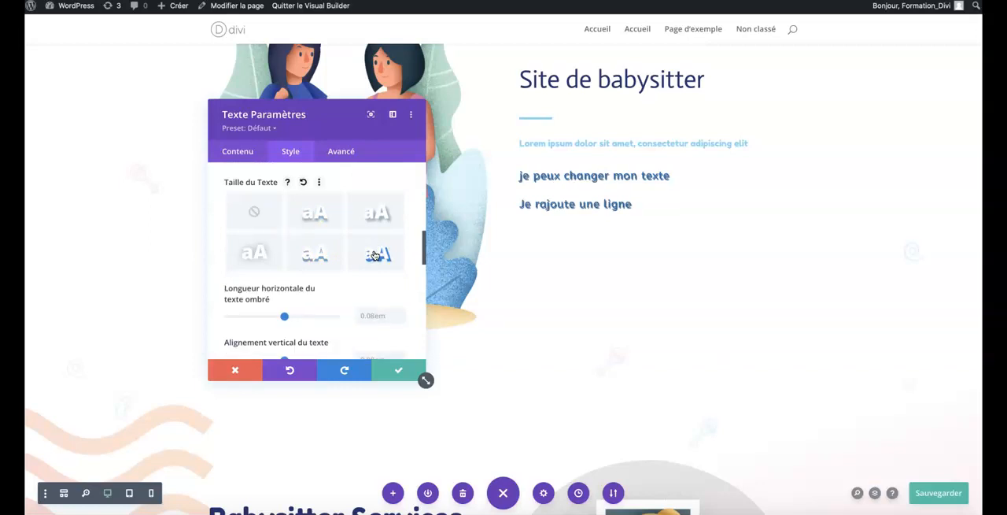
{"action": "left_click", "coordinate": [315, 256]}
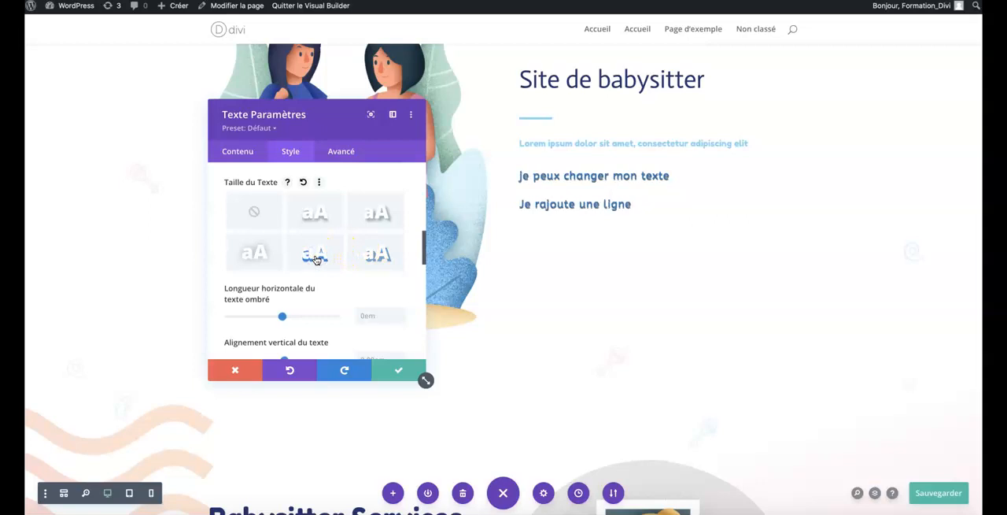
{"action": "left_click", "coordinate": [368, 212]}
{"action": "left_click", "coordinate": [264, 255]}
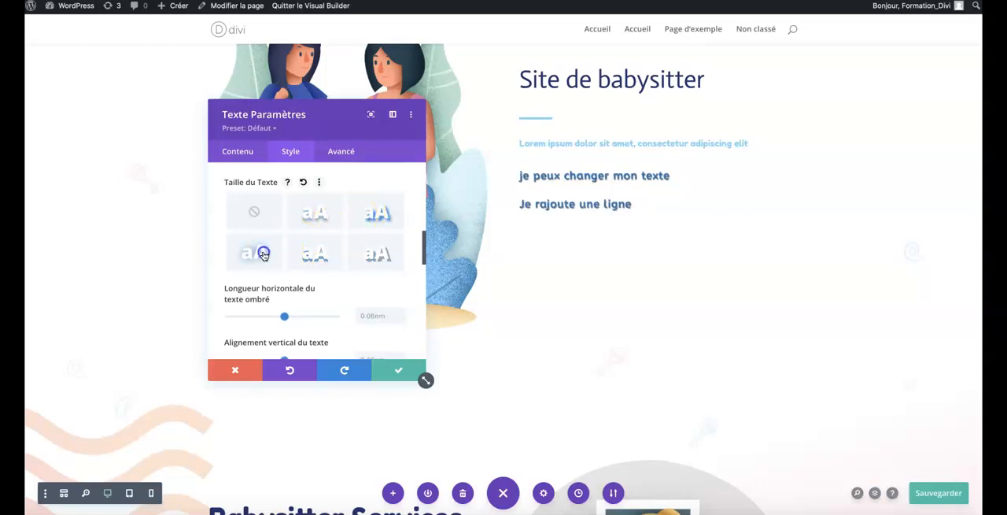
{"action": "left_click", "coordinate": [309, 263]}
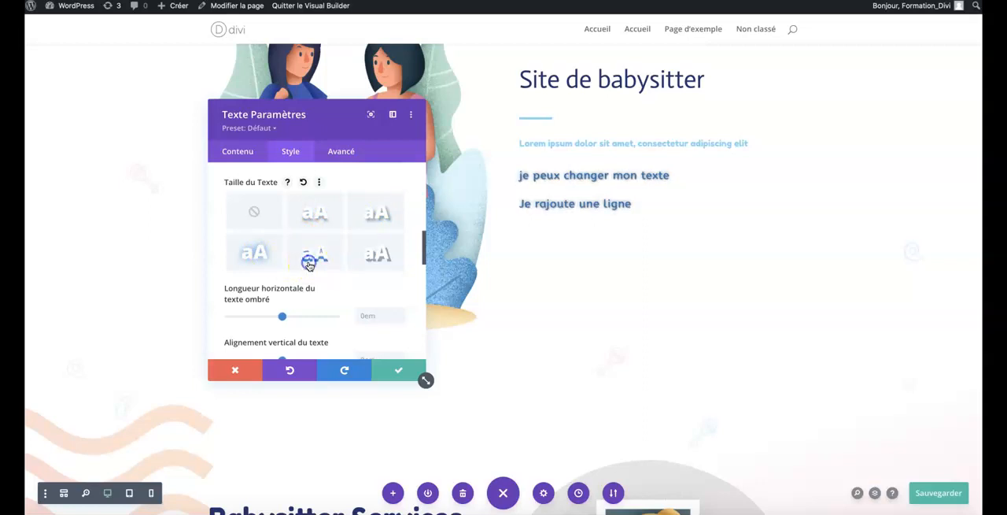
{"action": "left_click", "coordinate": [254, 213]}
Look through the body text module's style option groups, including subtitle text, sizing, spacing, border, box shadow, filter and transform.
{"action": "scroll", "coordinate": [286, 315], "scroll_direction": "down", "scroll_amount": 1}
{"action": "scroll", "coordinate": [285, 315], "scroll_direction": "down", "scroll_amount": 5}
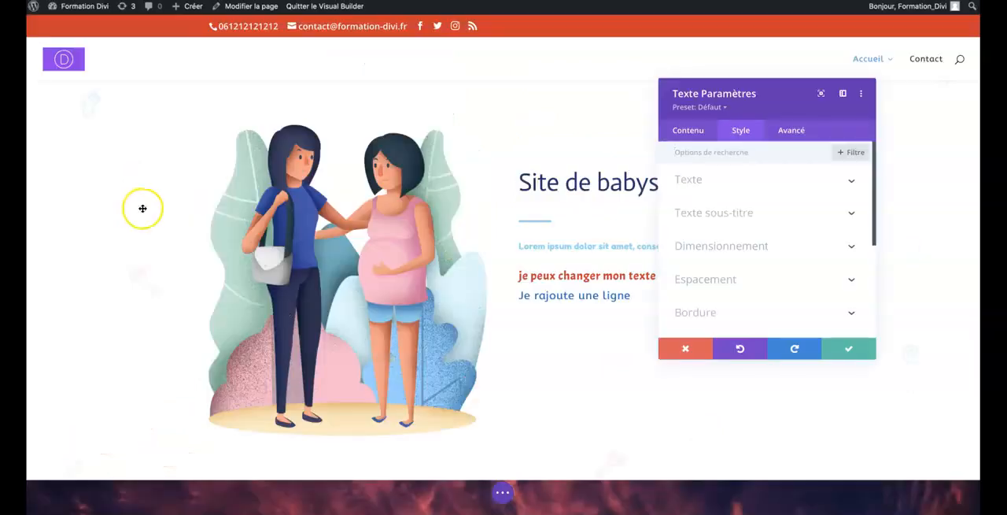
{"action": "scroll", "coordinate": [723, 225], "scroll_direction": "down", "scroll_amount": 1}
{"action": "scroll", "coordinate": [724, 223], "scroll_direction": "down", "scroll_amount": 2}
{"action": "scroll", "coordinate": [724, 223], "scroll_direction": "up", "scroll_amount": 1}
{"action": "left_click", "coordinate": [723, 211]}
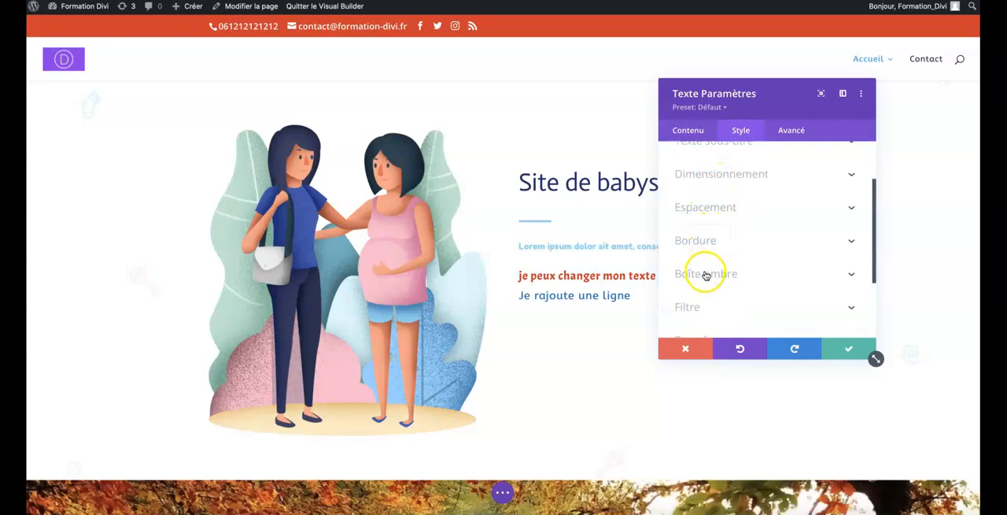
{"action": "scroll", "coordinate": [703, 224], "scroll_direction": "down", "scroll_amount": 3}
{"action": "scroll", "coordinate": [701, 227], "scroll_direction": "up", "scroll_amount": 2}
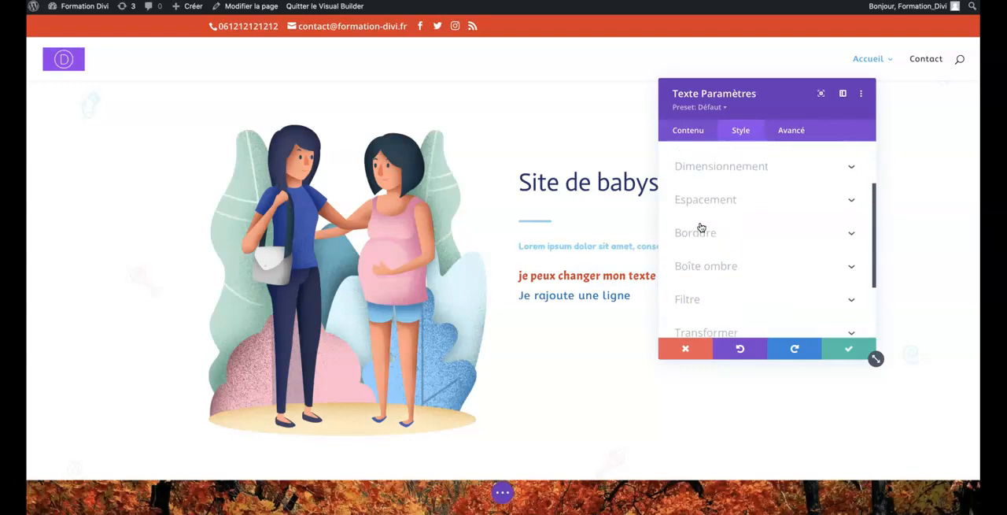
{"action": "scroll", "coordinate": [701, 226], "scroll_direction": "up", "scroll_amount": 2}
{"action": "scroll", "coordinate": [701, 227], "scroll_direction": "up", "scroll_amount": 2}
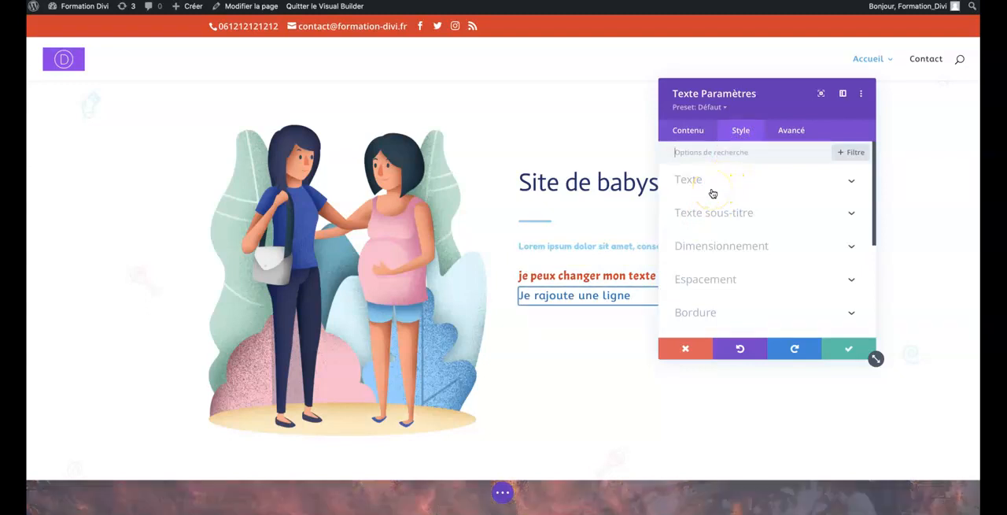
{"action": "scroll", "coordinate": [711, 238], "scroll_direction": "down", "scroll_amount": 3}
{"action": "scroll", "coordinate": [710, 242], "scroll_direction": "down", "scroll_amount": 3}
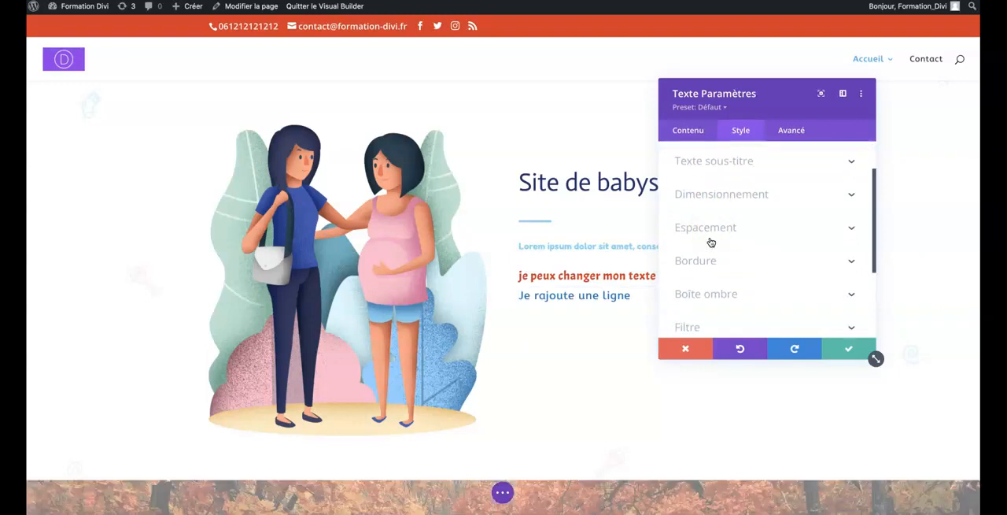
{"action": "scroll", "coordinate": [720, 228], "scroll_direction": "up", "scroll_amount": 2}
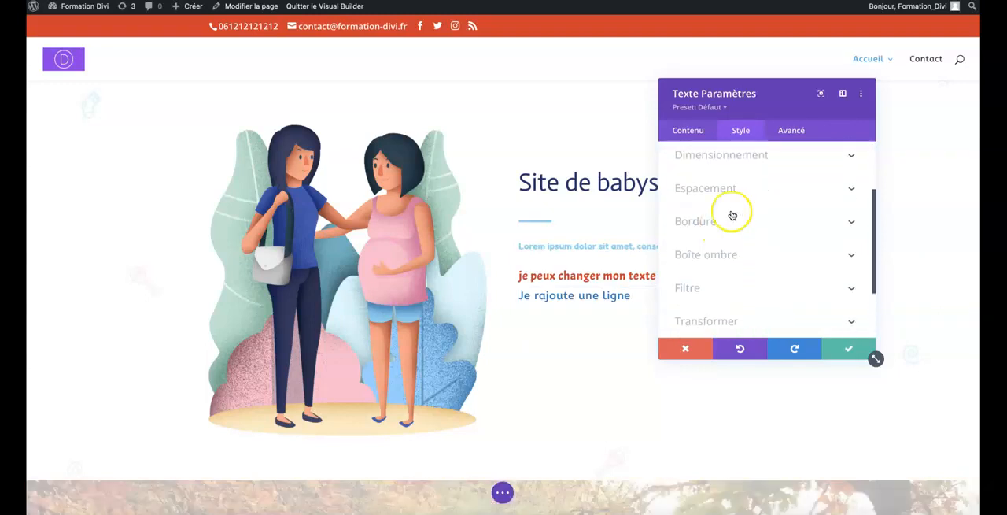
Look through the text module's advanced CSS, conditions, visibility and transition option groups, and close its settings with the changes saved.
{"action": "left_click", "coordinate": [791, 131]}
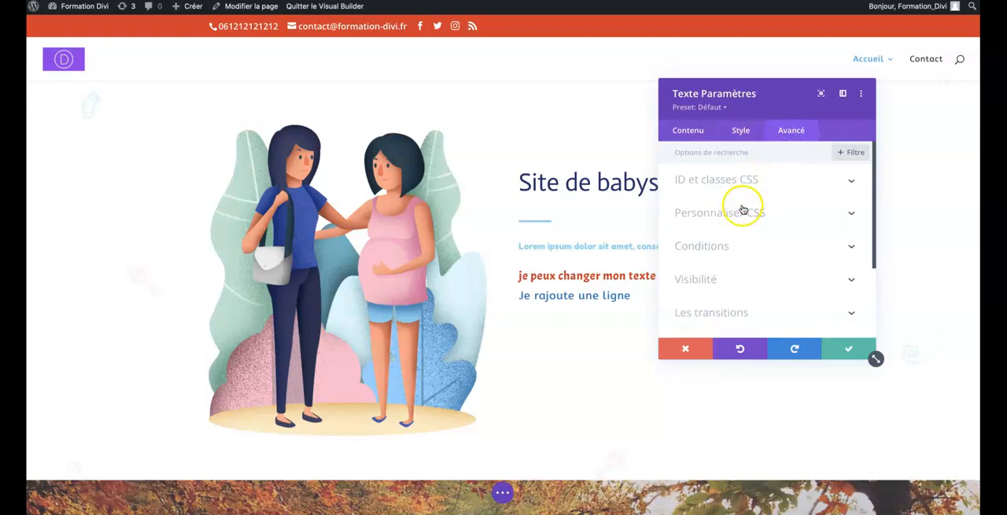
{"action": "scroll", "coordinate": [739, 217], "scroll_direction": "down", "scroll_amount": 2}
{"action": "scroll", "coordinate": [737, 220], "scroll_direction": "up", "scroll_amount": 3}
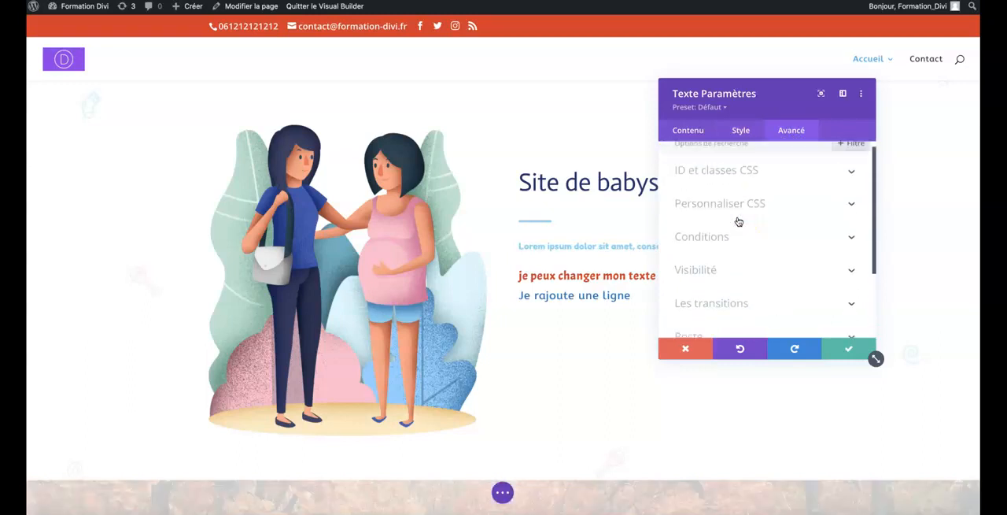
{"action": "left_click", "coordinate": [744, 138]}
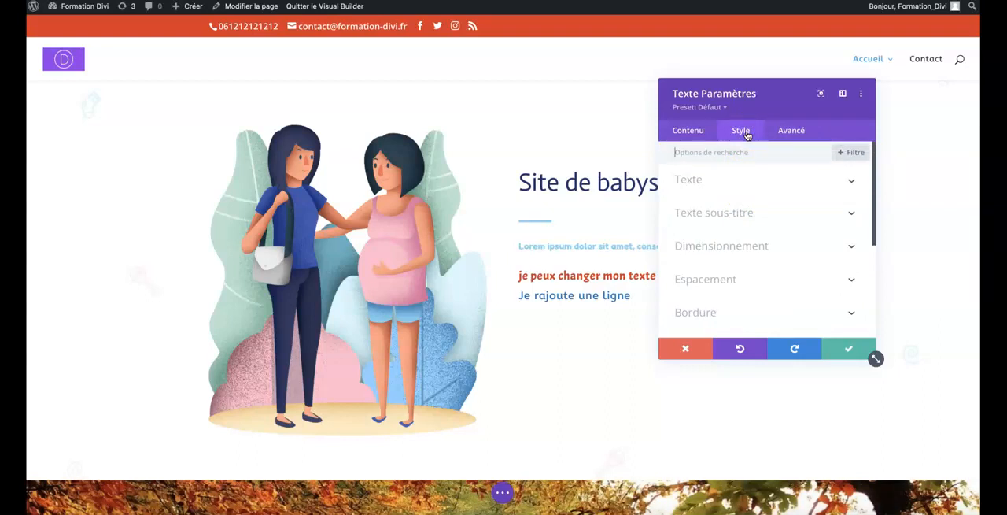
{"action": "left_click", "coordinate": [845, 344]}
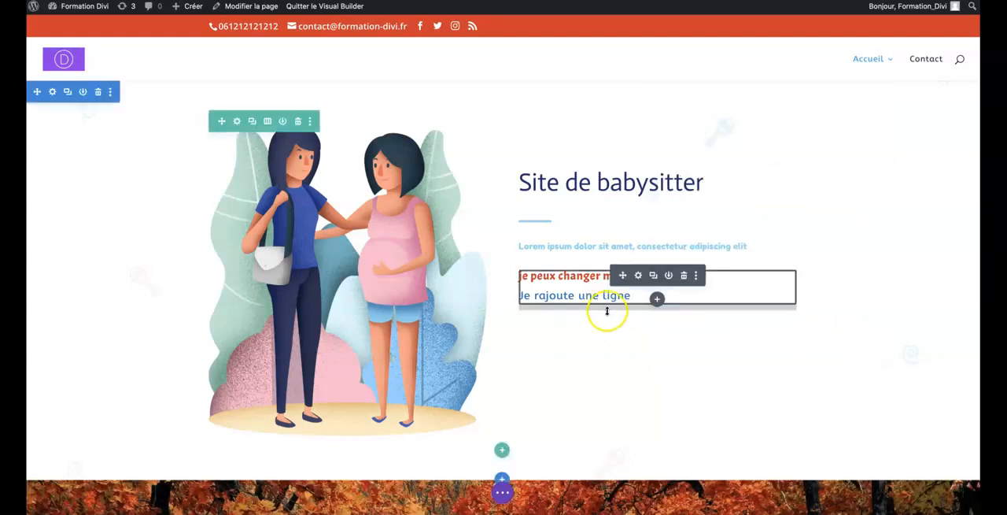
Open the list of new modules for insertion below the body text and look through the available module types.
{"action": "left_click", "coordinate": [657, 298]}
{"action": "scroll", "coordinate": [631, 228], "scroll_direction": "down", "scroll_amount": 10}
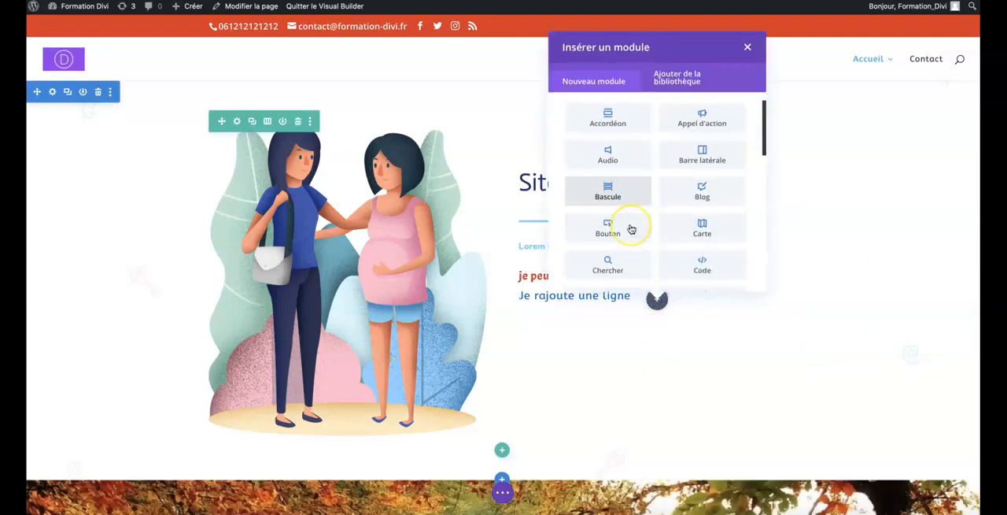
{"action": "scroll", "coordinate": [631, 229], "scroll_direction": "down", "scroll_amount": 4}
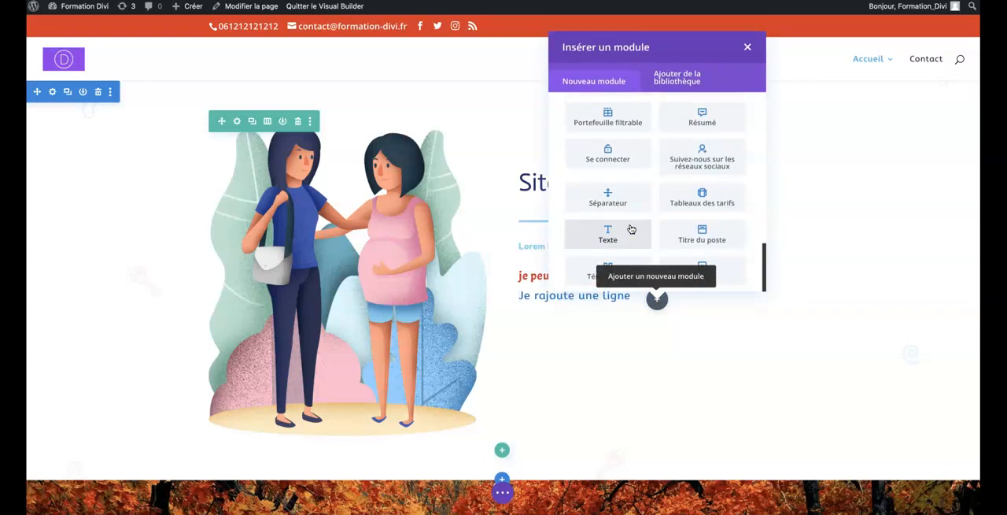
{"action": "scroll", "coordinate": [631, 228], "scroll_direction": "up", "scroll_amount": 3}
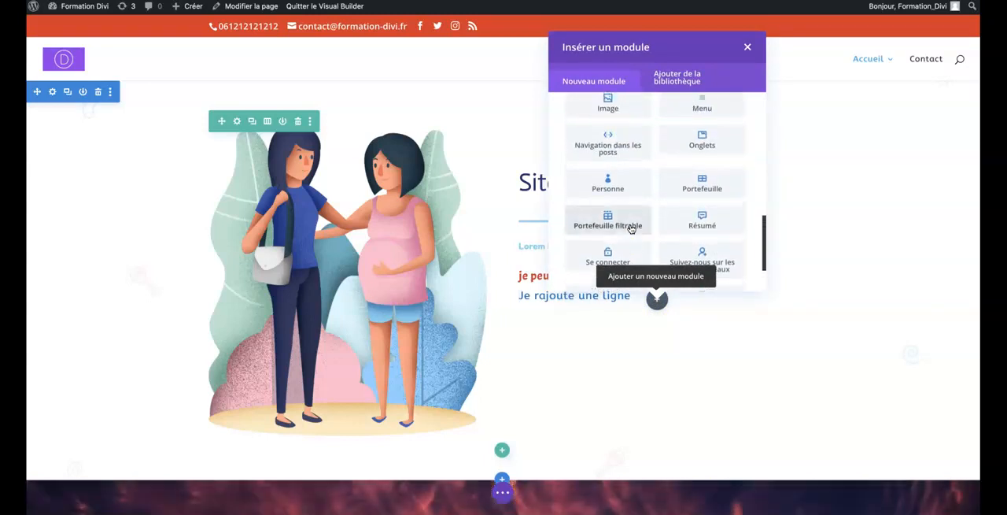
{"action": "scroll", "coordinate": [631, 229], "scroll_direction": "up", "scroll_amount": 3}
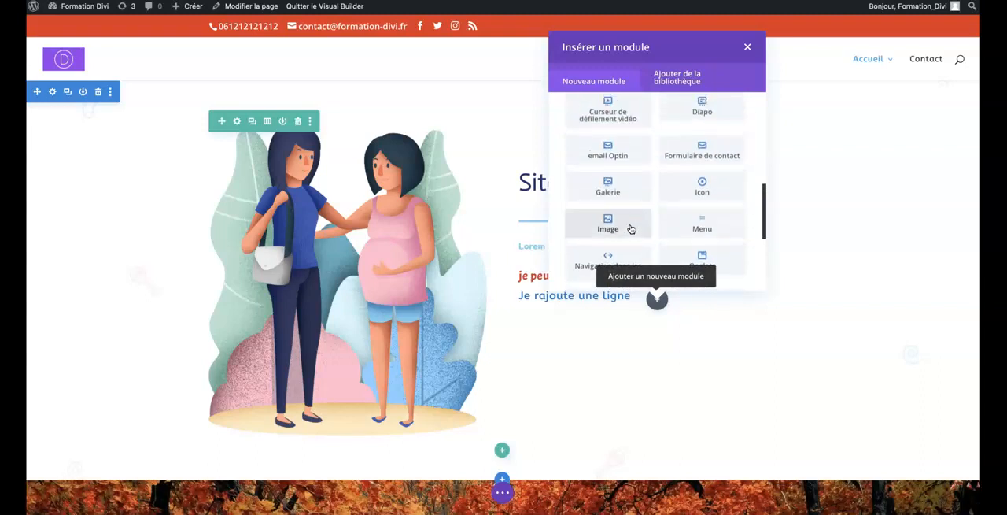
{"action": "scroll", "coordinate": [631, 228], "scroll_direction": "up", "scroll_amount": 8}
{"action": "scroll", "coordinate": [631, 228], "scroll_direction": "up", "scroll_amount": 3}
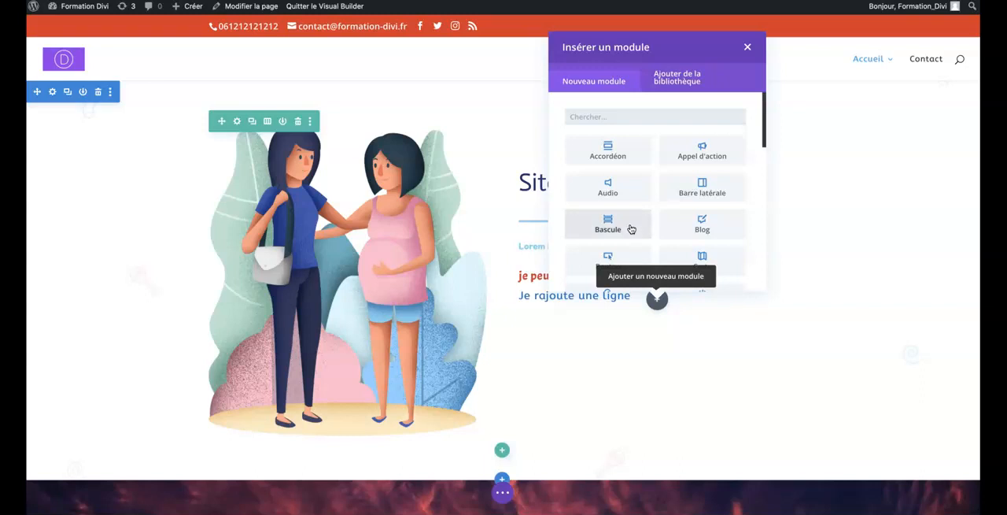